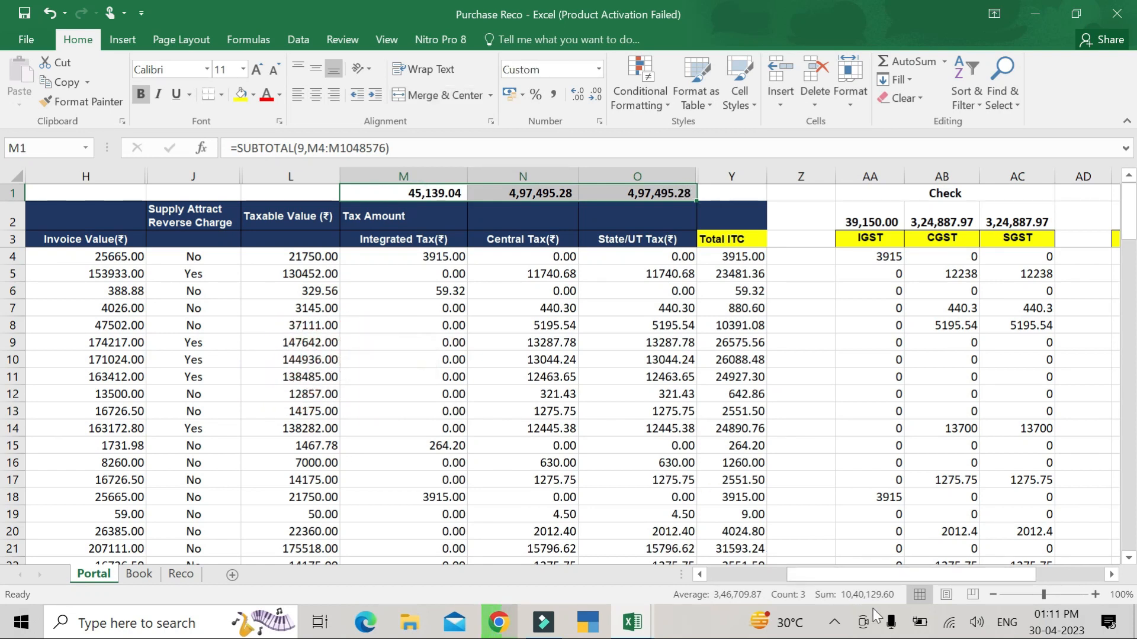
# - Sum the Book sheet's IGST, CGST and SGST totals in H3:J3, then switch to the GST portal browser
pyautogui.click(140, 574)
pyautogui.moveTo(814, 212); pyautogui.dragTo(974, 204)
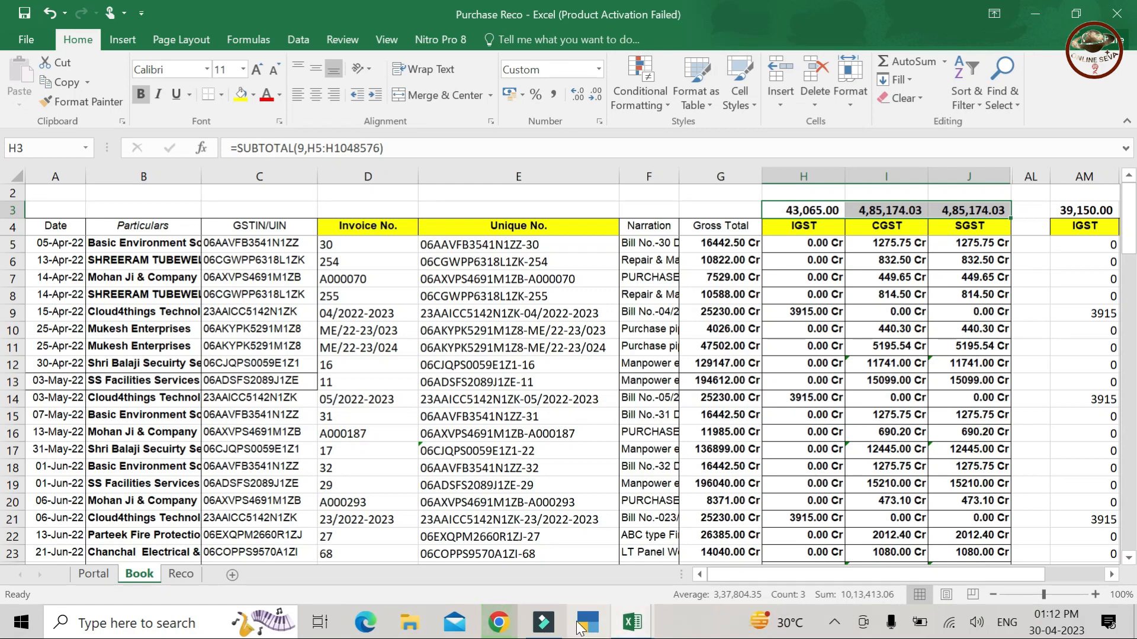
pyautogui.click(501, 622)
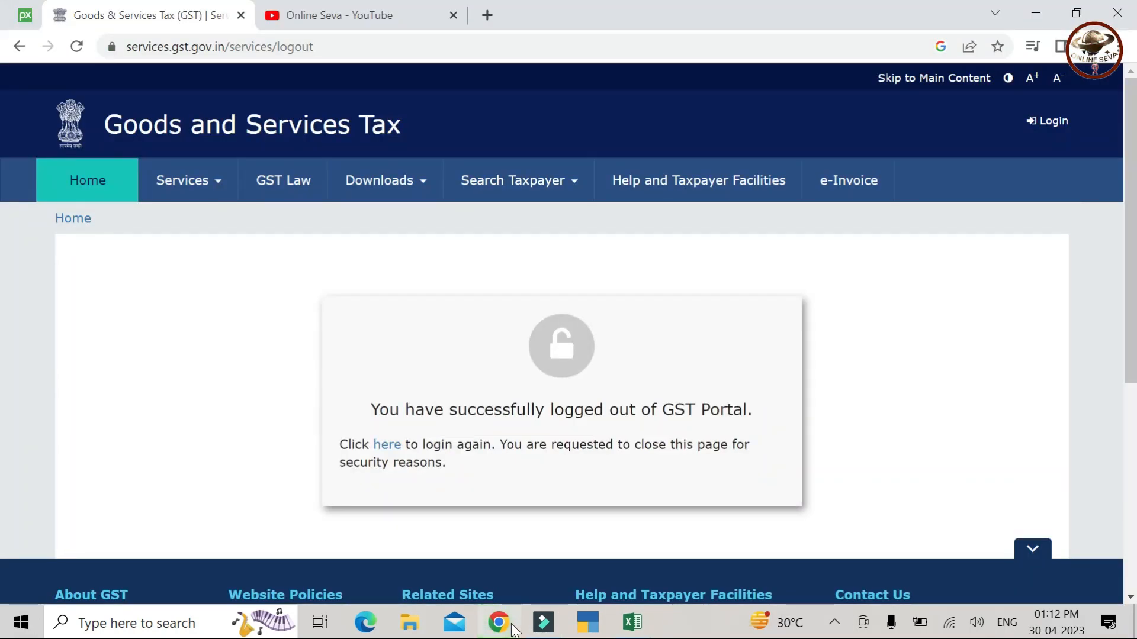
# - Browse the Online Seva YouTube channel page, then return to the Purchase Reco workbook
pyautogui.click(356, 15)
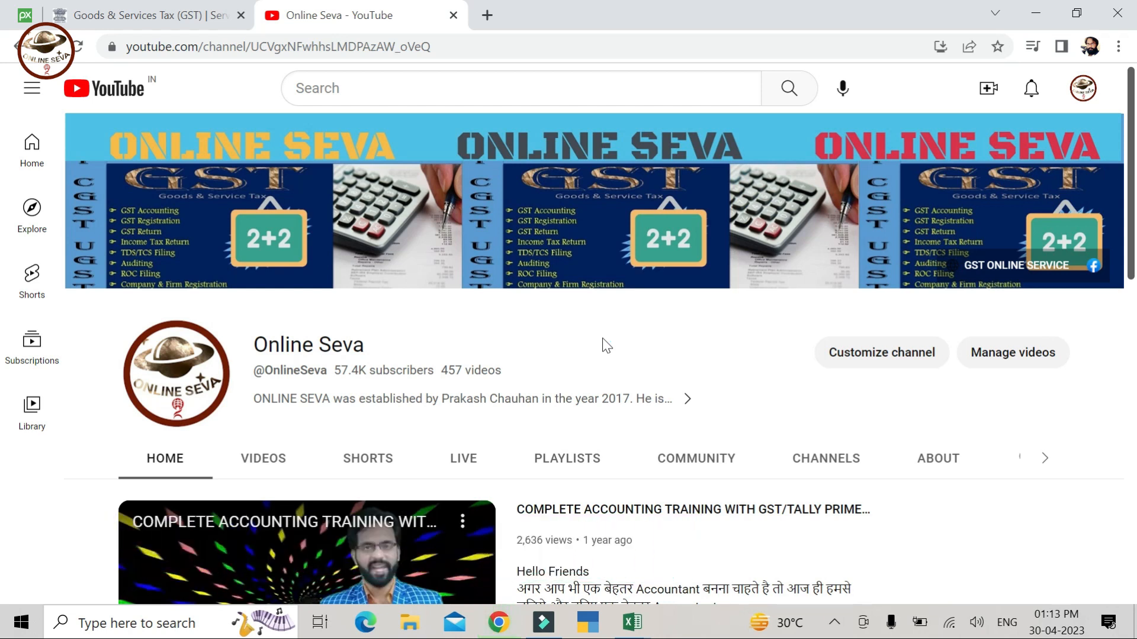
pyautogui.scroll(-1, 606, 346)
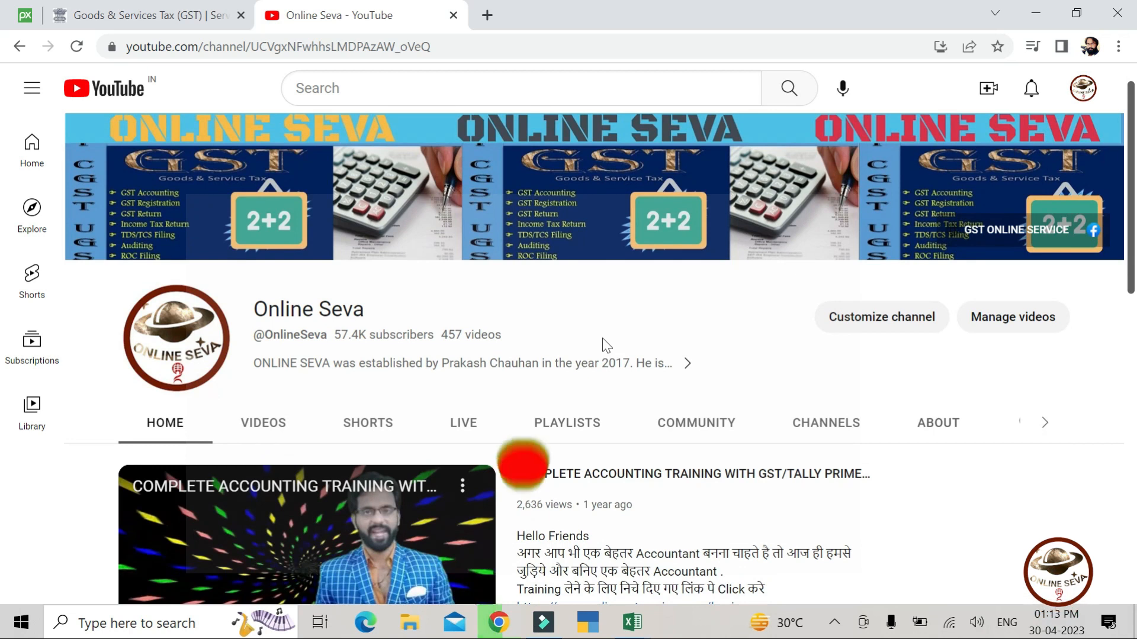
pyautogui.scroll(1, 606, 346)
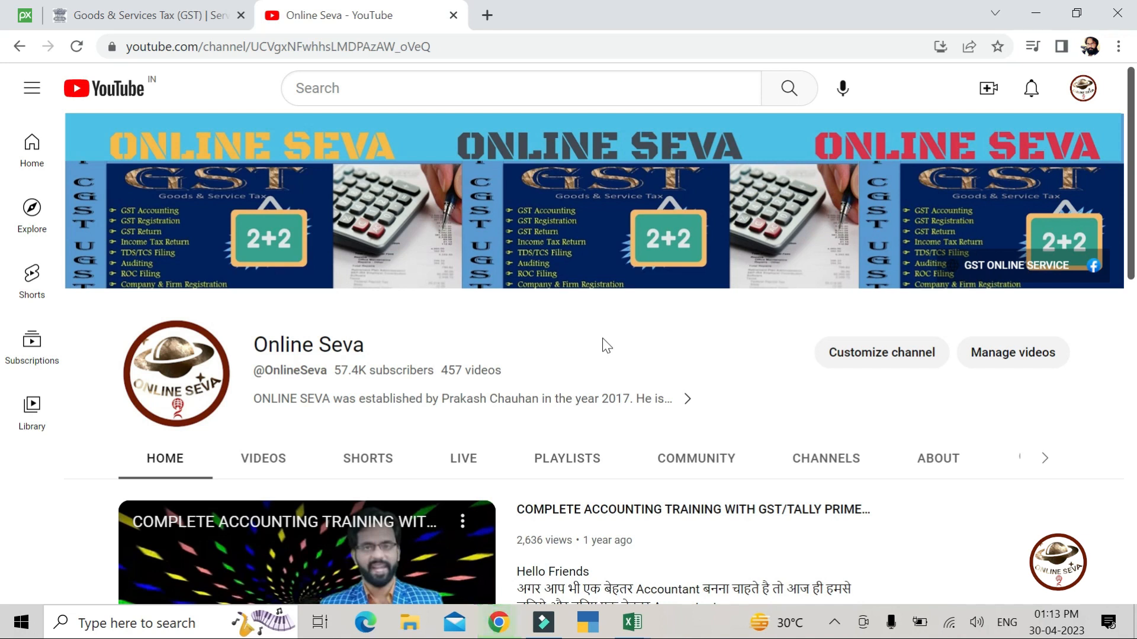
pyautogui.moveTo(632, 622)
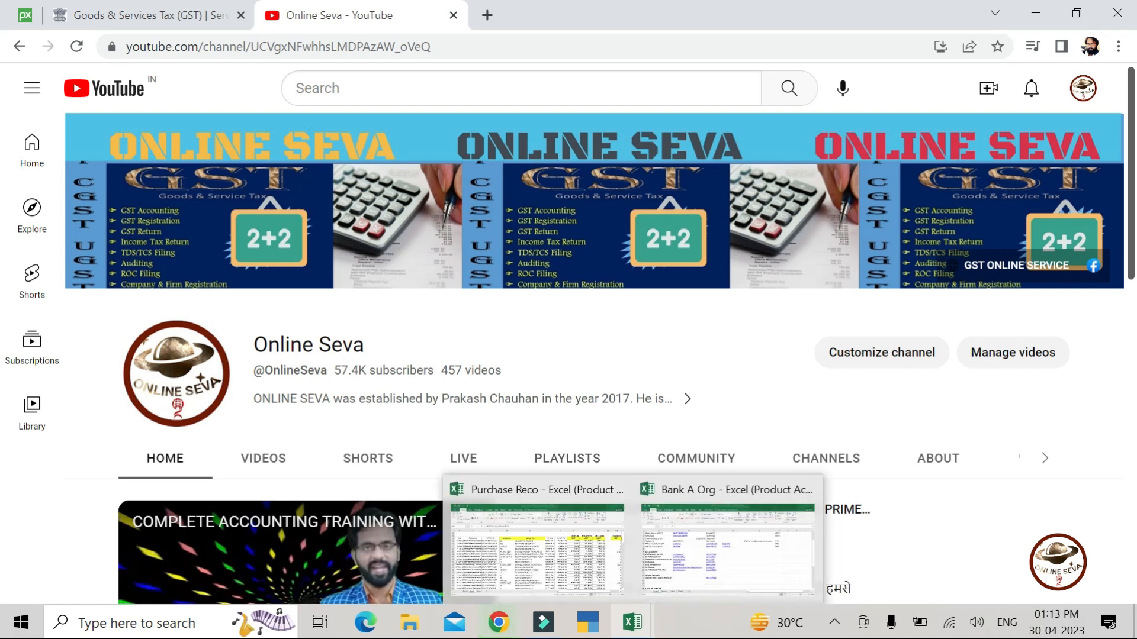
pyautogui.click(549, 549)
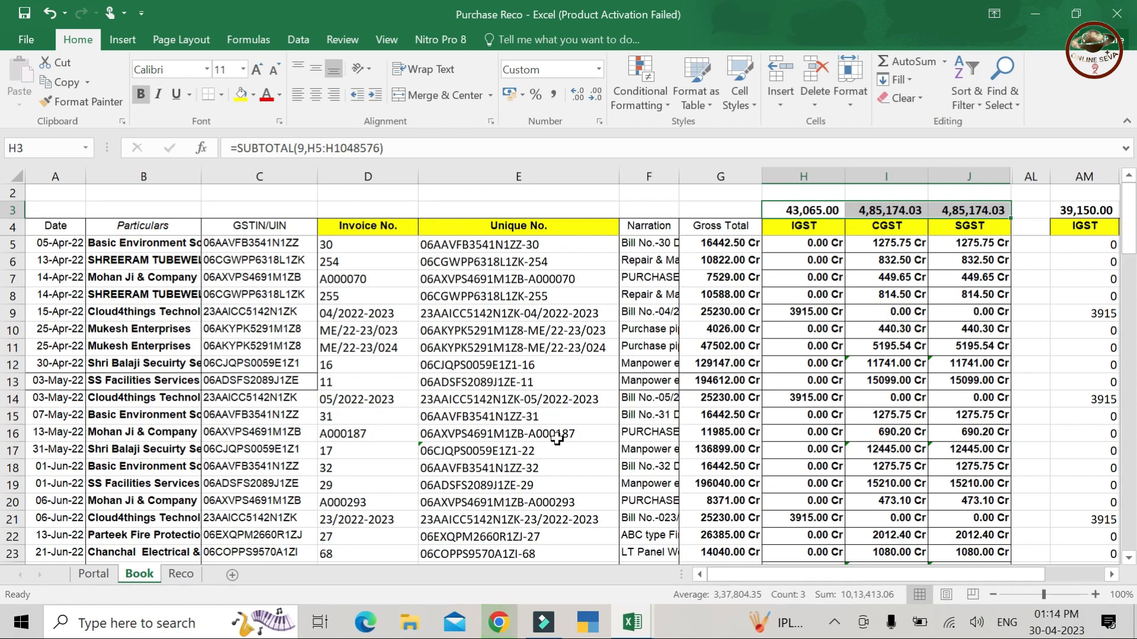
# - Compare the Book sheet's H3:J3 tax totals with the Portal sheet's Central Tax values in rows 16–17
pyautogui.press('Down')
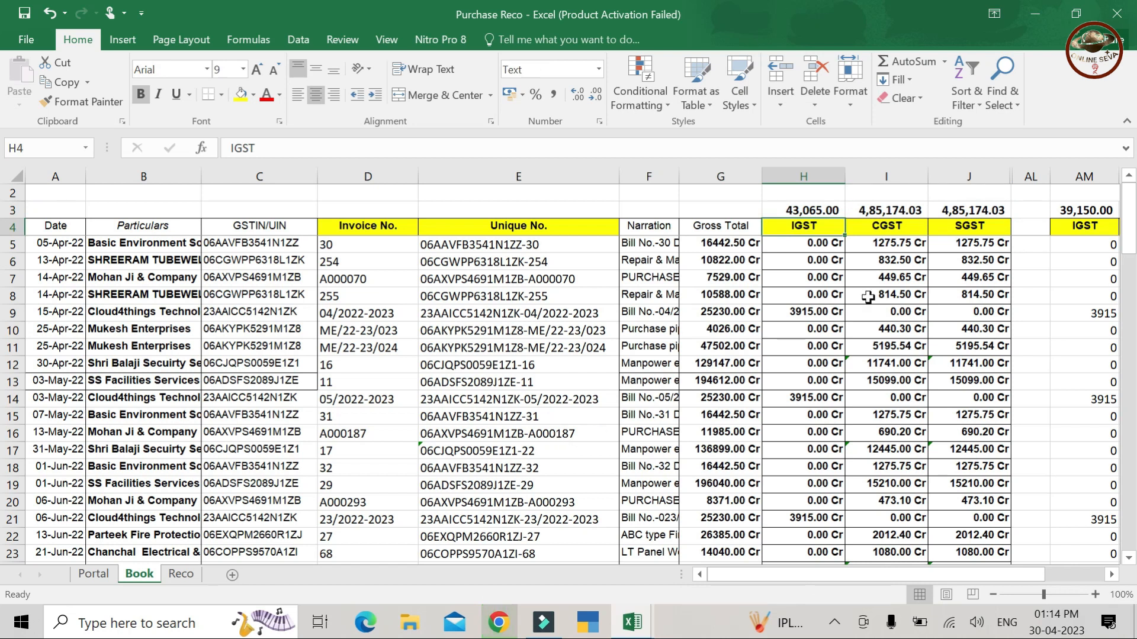
pyautogui.click(825, 212)
pyautogui.moveTo(827, 212); pyautogui.dragTo(1002, 215)
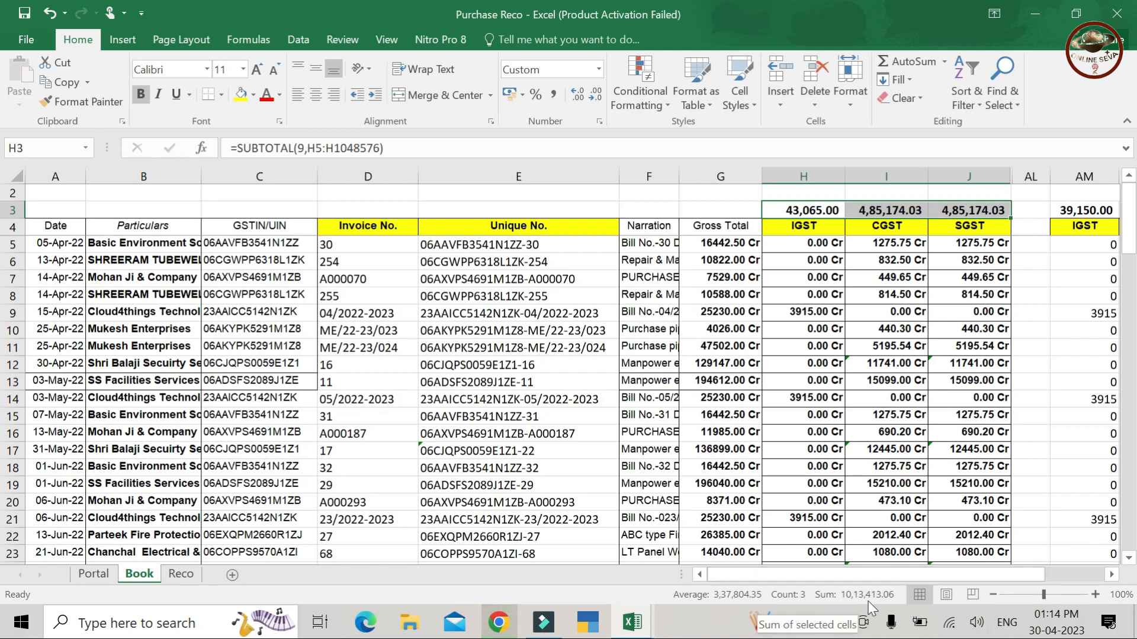
pyautogui.click(93, 574)
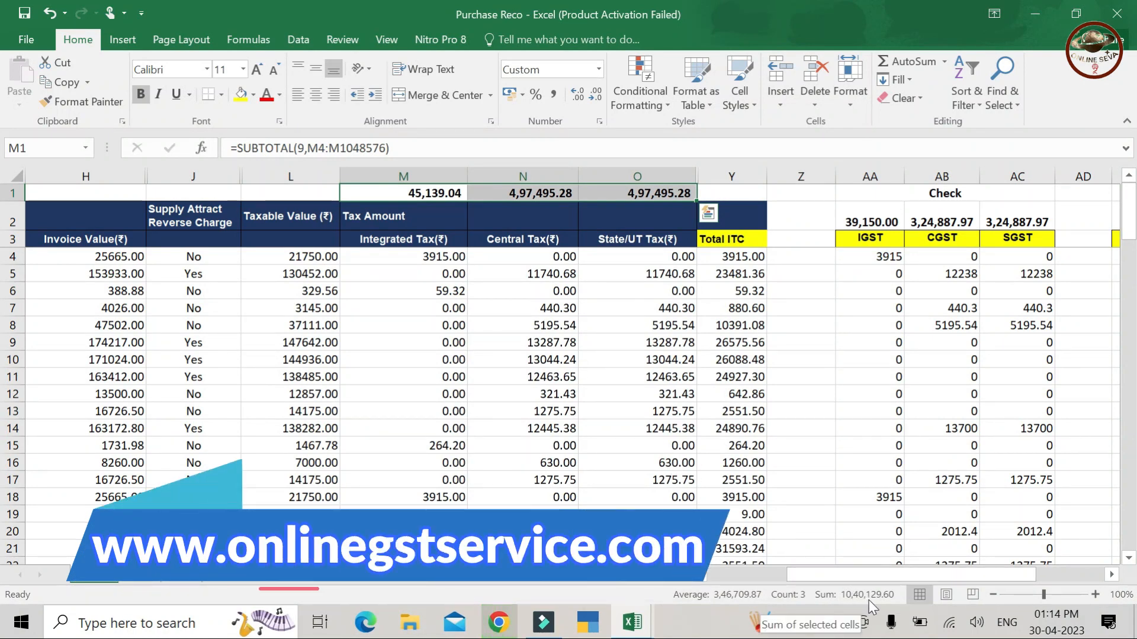
pyautogui.click(512, 474)
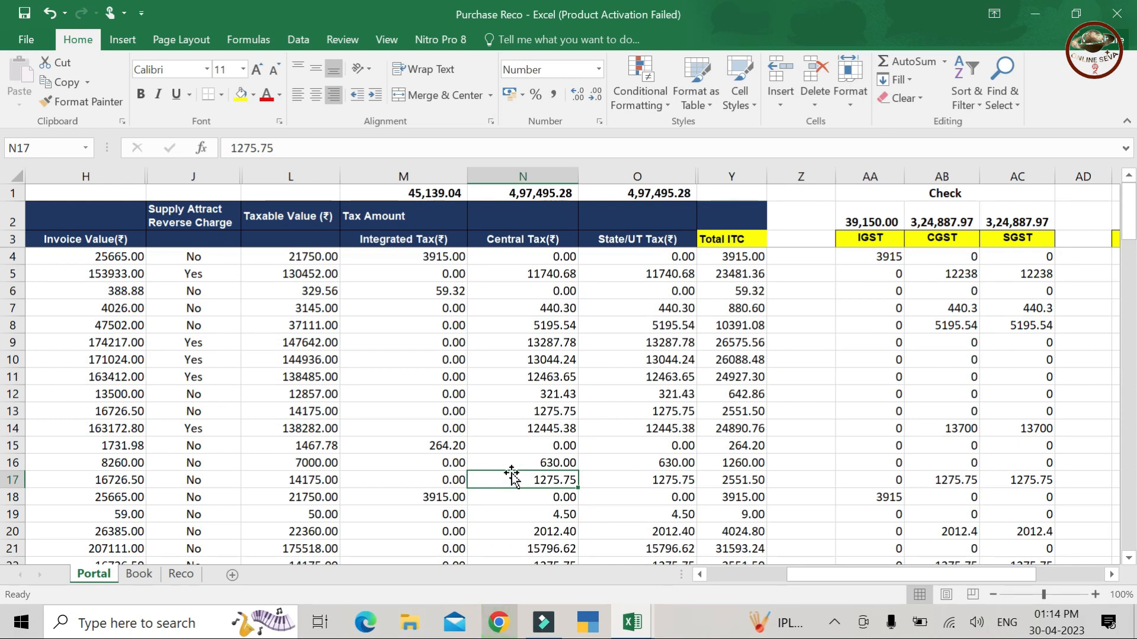
pyautogui.click(141, 578)
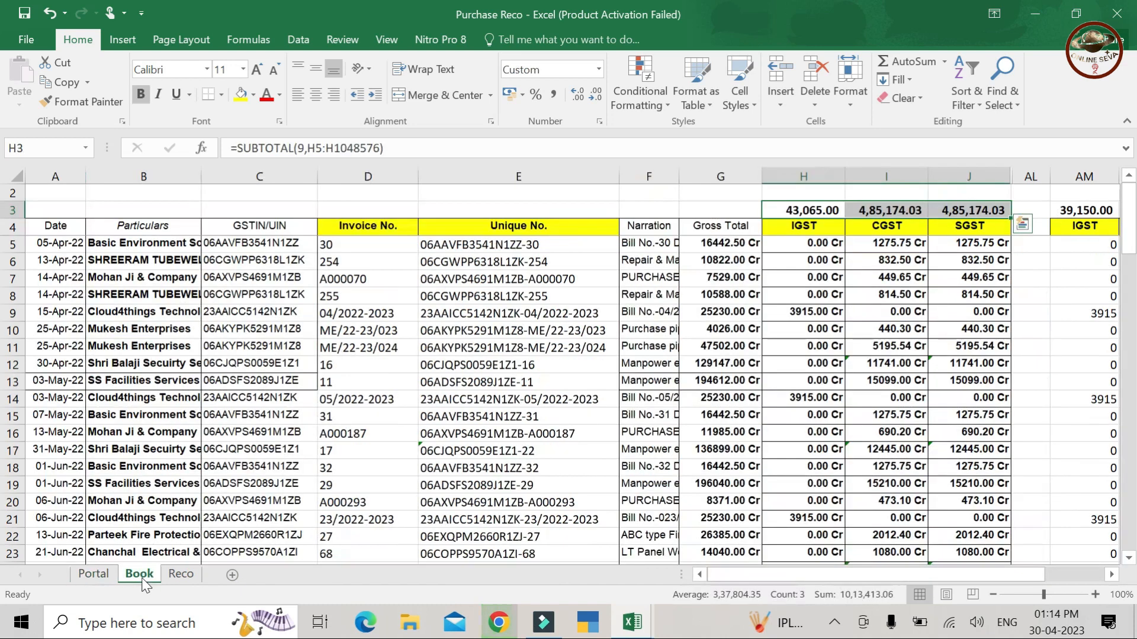
pyautogui.click(108, 579)
pyautogui.click(498, 461)
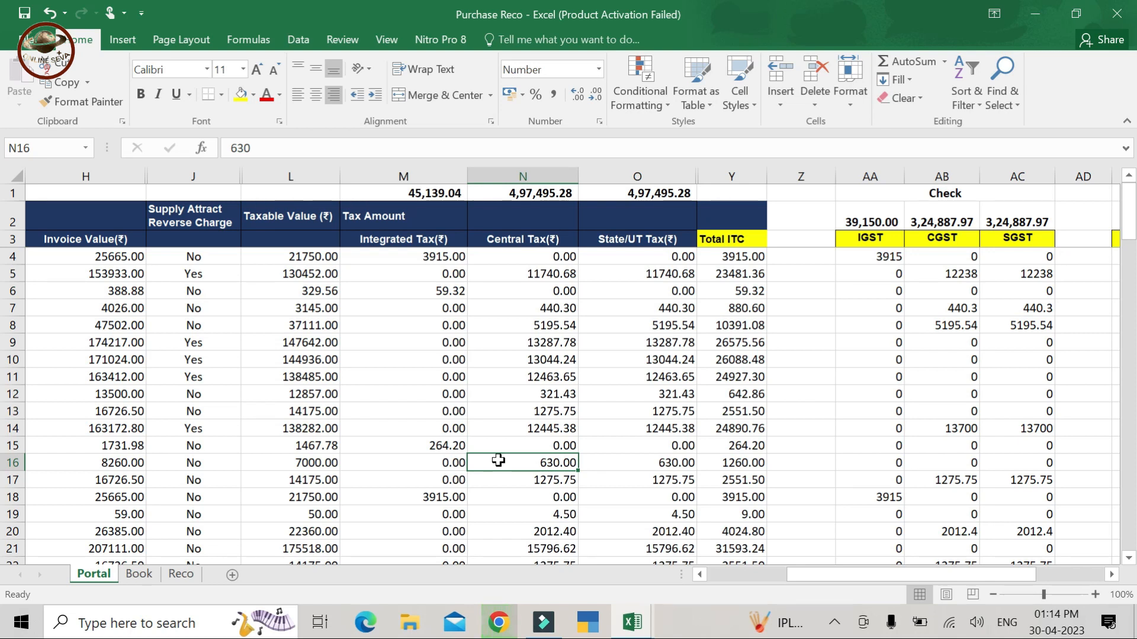
pyautogui.press('Left')
pyautogui.press('Left')
pyautogui.press('Left')
pyautogui.press('Left')
pyautogui.press('Left')
pyautogui.press('Left')
pyautogui.press('Left')
pyautogui.press('Left')
pyautogui.press('Left')
pyautogui.press('Left')
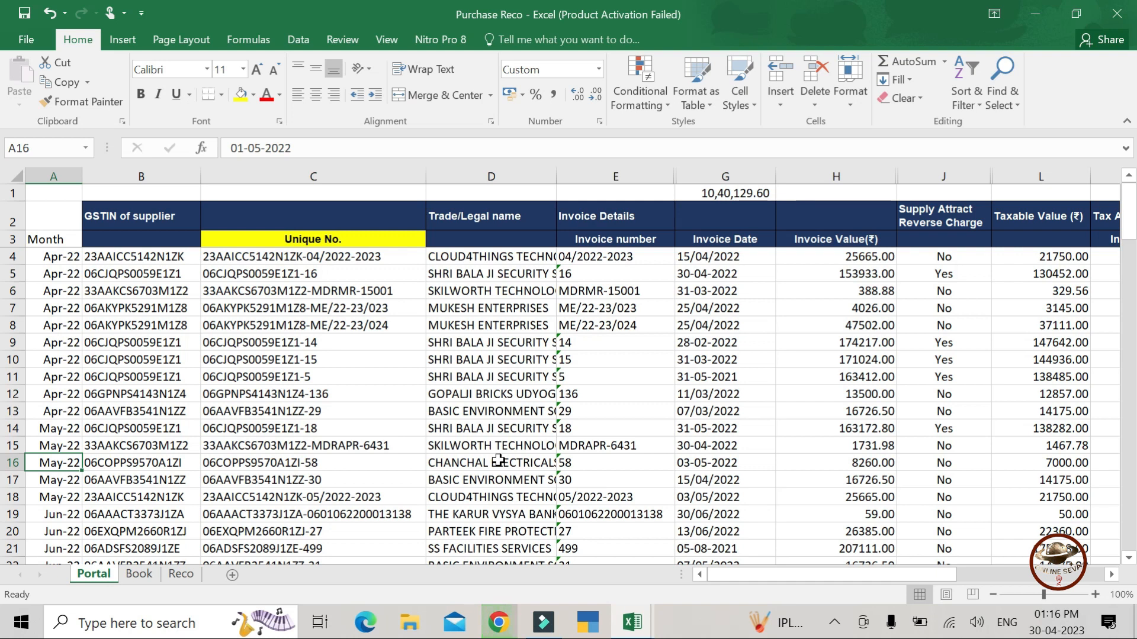
# - Copy the Portal sheet's April–May invoice rows, columns B to J
pyautogui.press('Down')
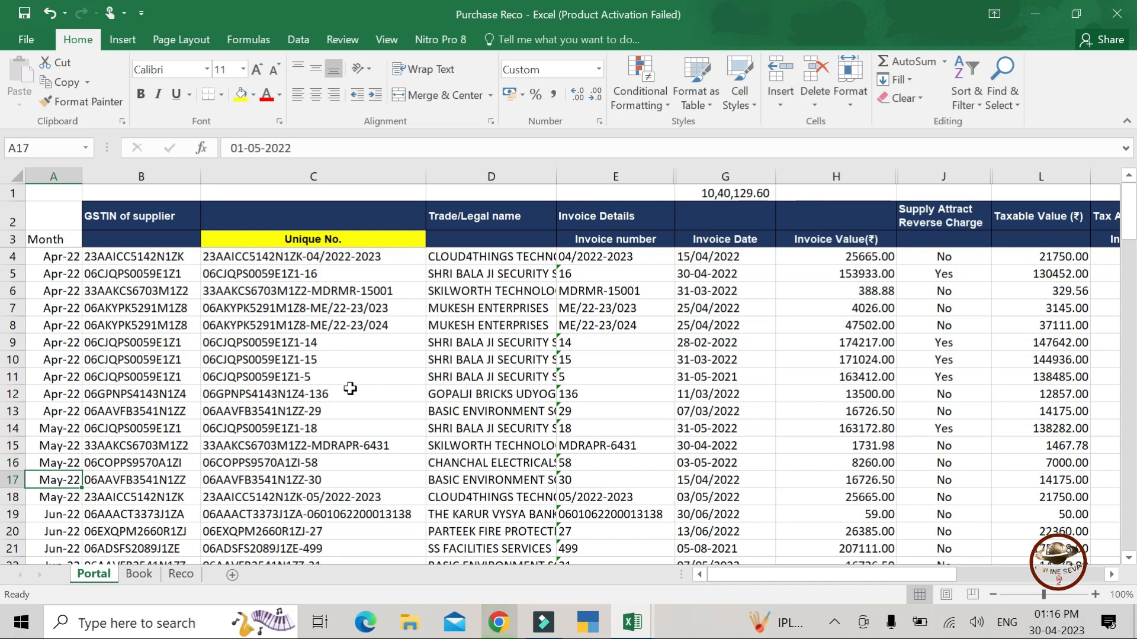
pyautogui.moveTo(138, 249); pyautogui.dragTo(965, 500)
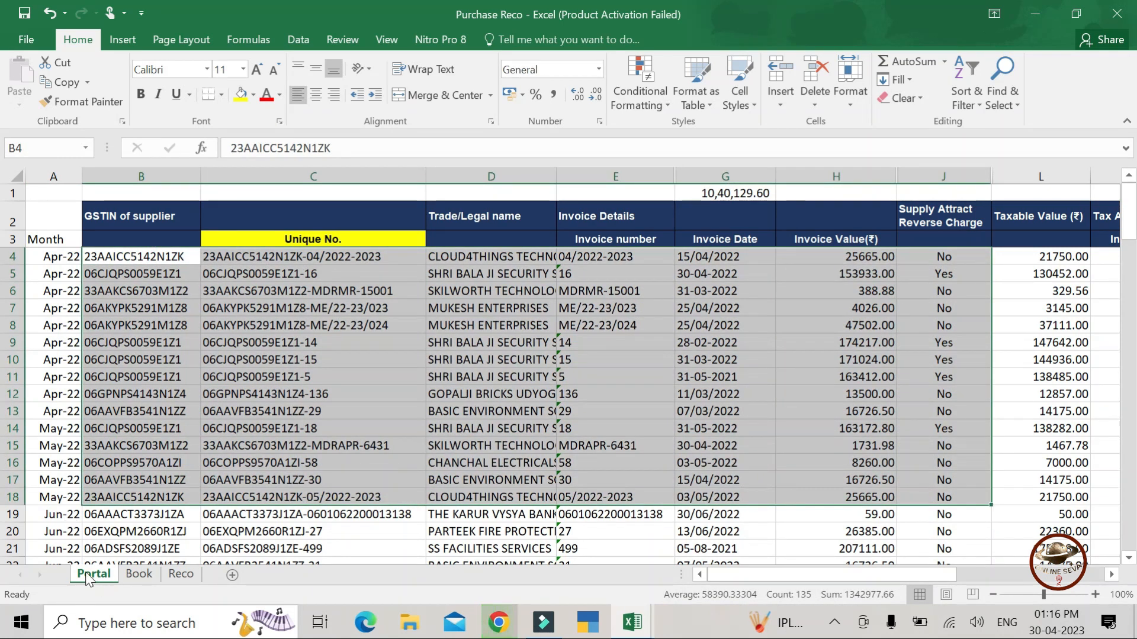
pyautogui.hotkey('ctrl', 'c')
# - Review the Portal Unique No. formula and column E invoice numbers, then return to Book
pyautogui.click(139, 575)
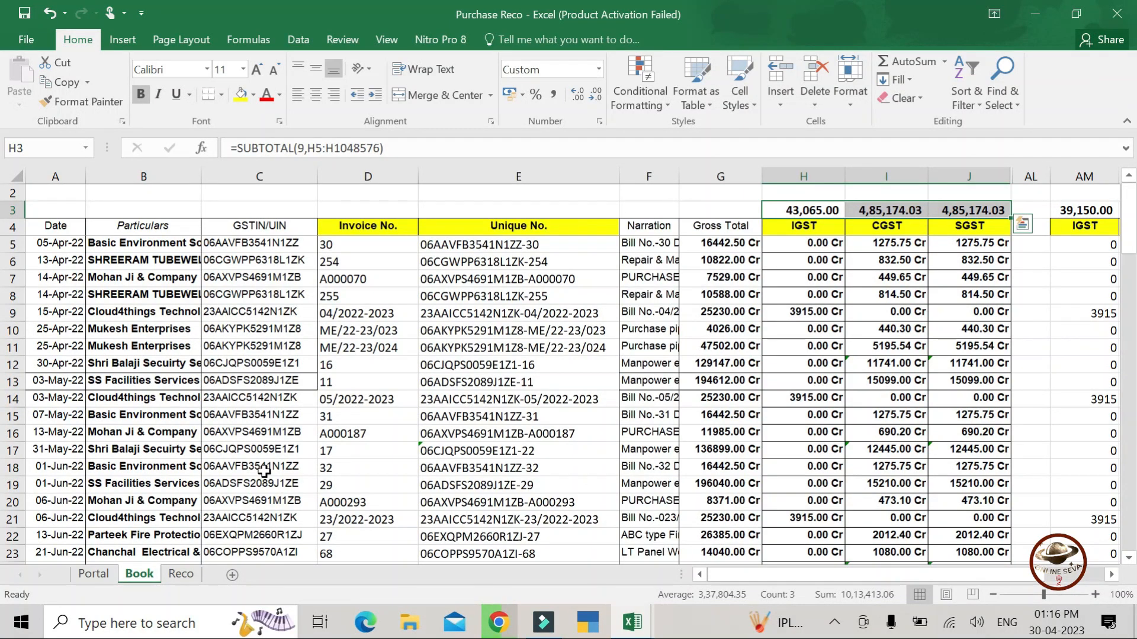
pyautogui.click(102, 577)
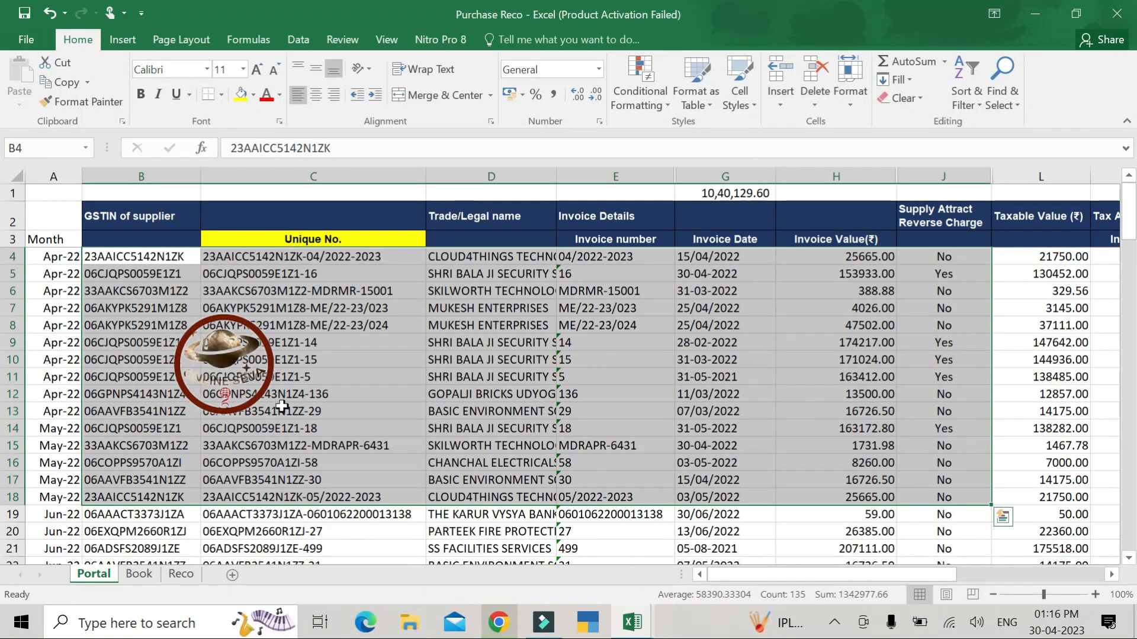
pyautogui.click(302, 430)
pyautogui.moveTo(620, 257); pyautogui.dragTo(612, 530)
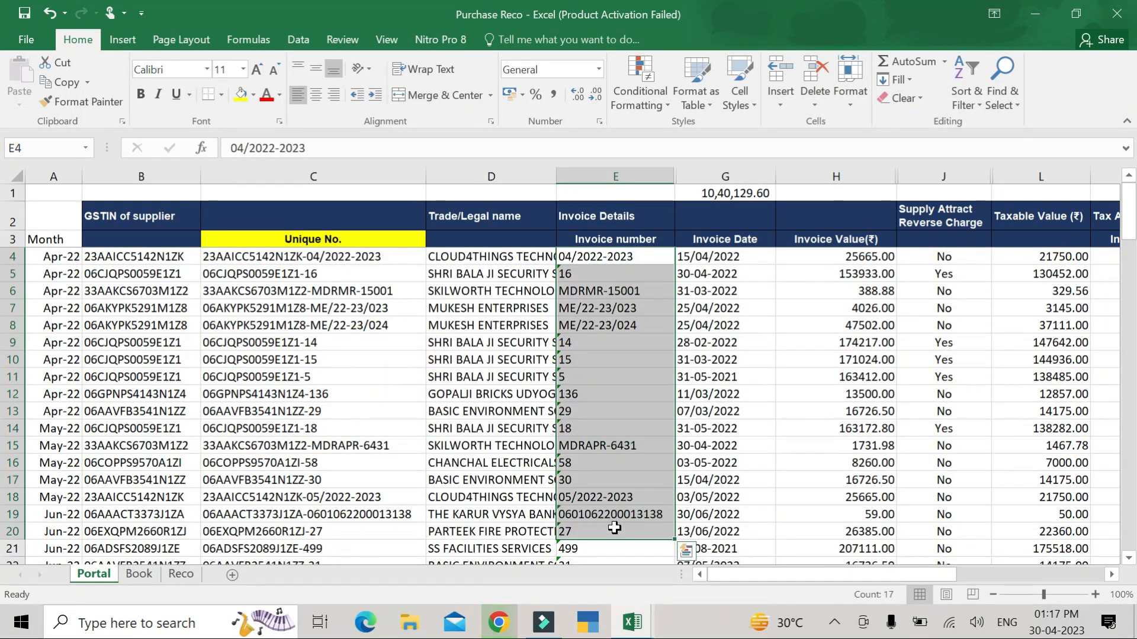
pyautogui.click(138, 574)
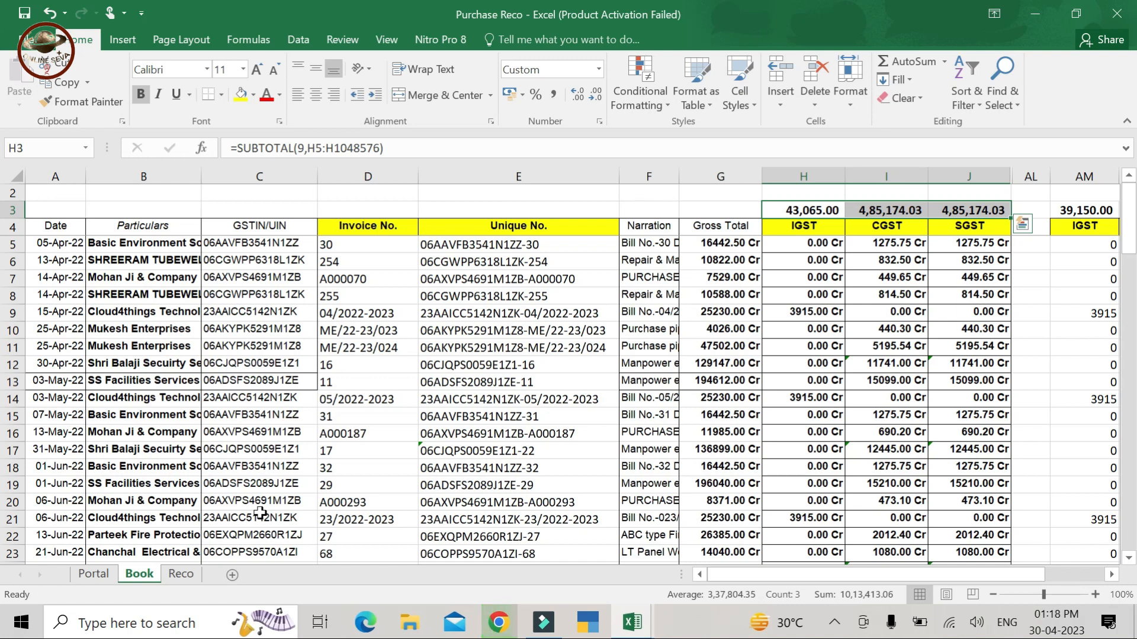
pyautogui.press('Down')
pyautogui.press('Down')
pyautogui.press('Down')
pyautogui.press('Down')
pyautogui.press('Down')
pyautogui.press('Down')
pyautogui.press('Down')
pyautogui.press('Down')
pyautogui.press('Down')
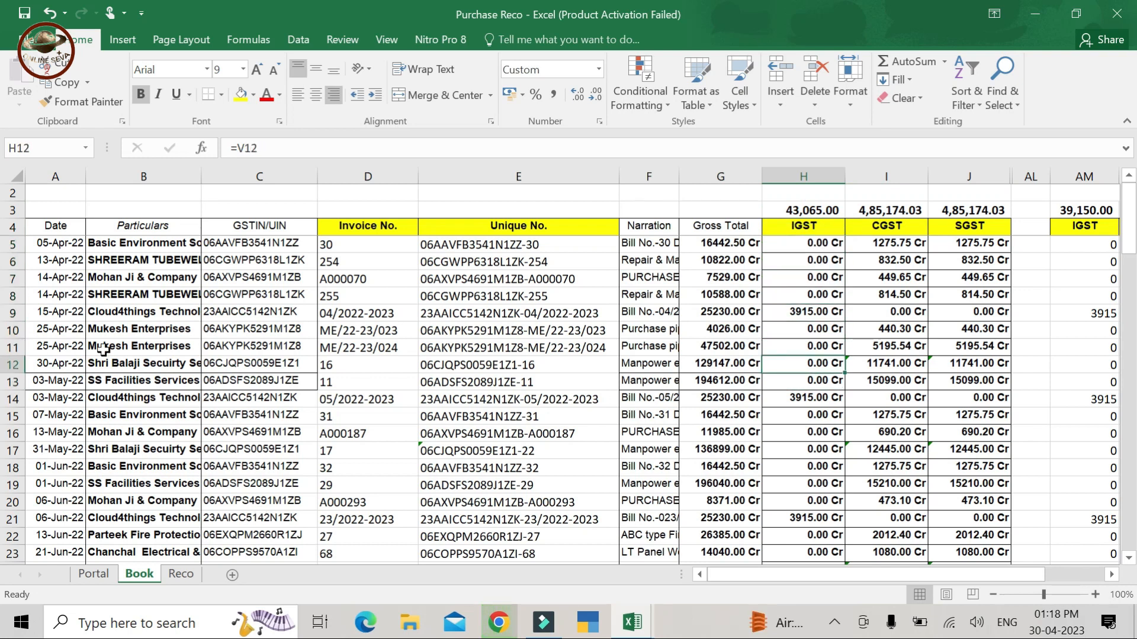
pyautogui.click(392, 246)
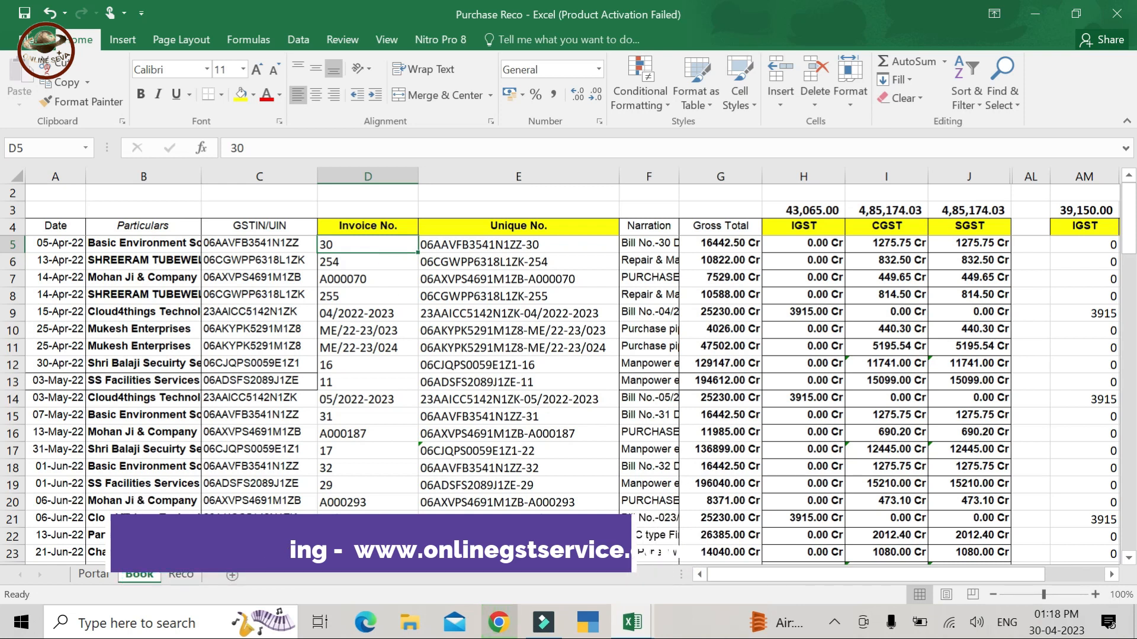
# - Inspect Portal's column E invoice numbers and C4's formula =CONCATENATE(B4,"-",E4)
pyautogui.click(97, 577)
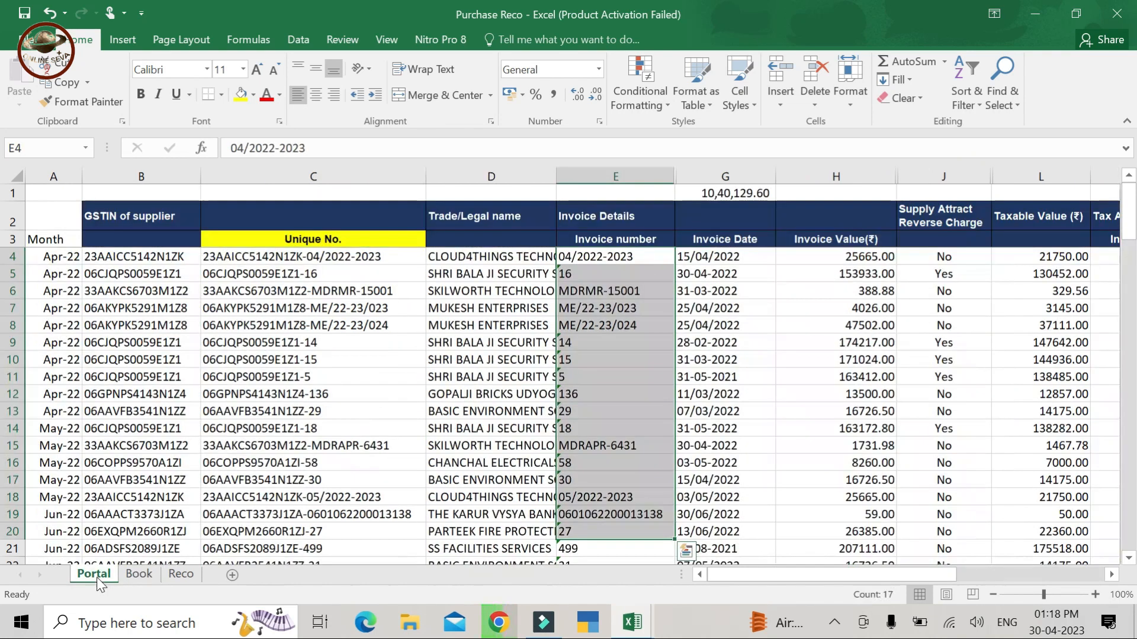
pyautogui.click(586, 270)
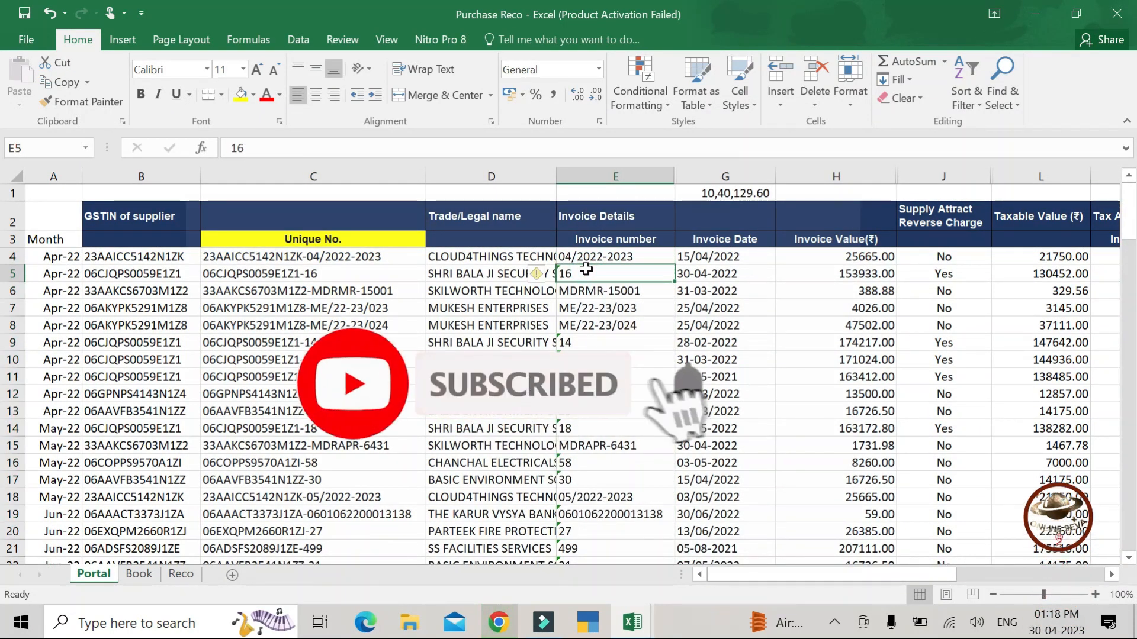
pyautogui.click(602, 478)
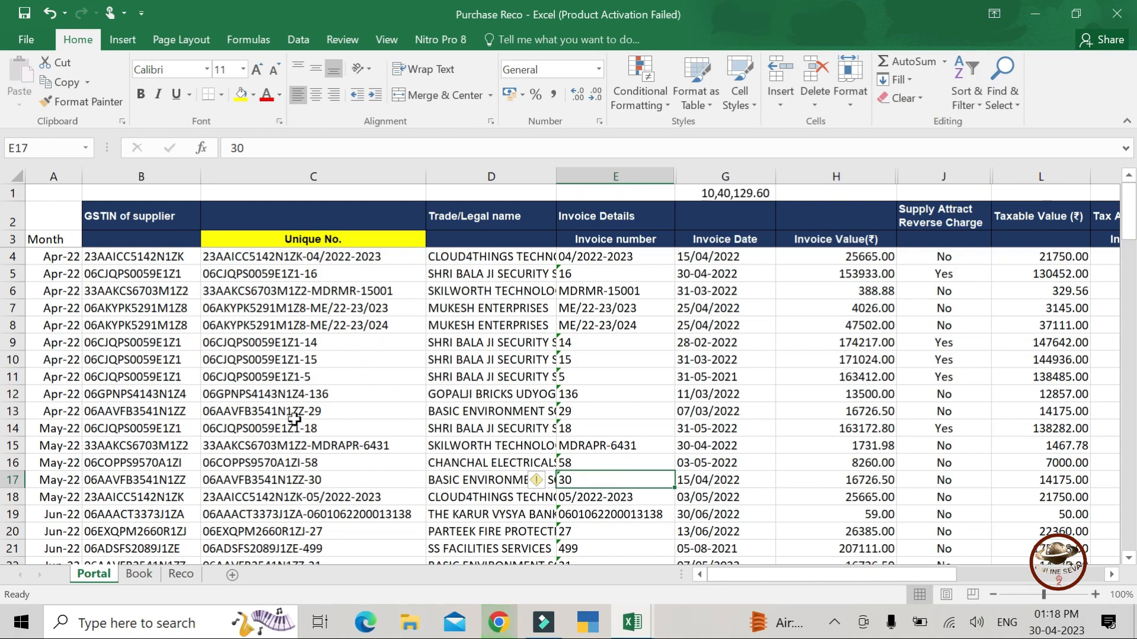
pyautogui.click(342, 177)
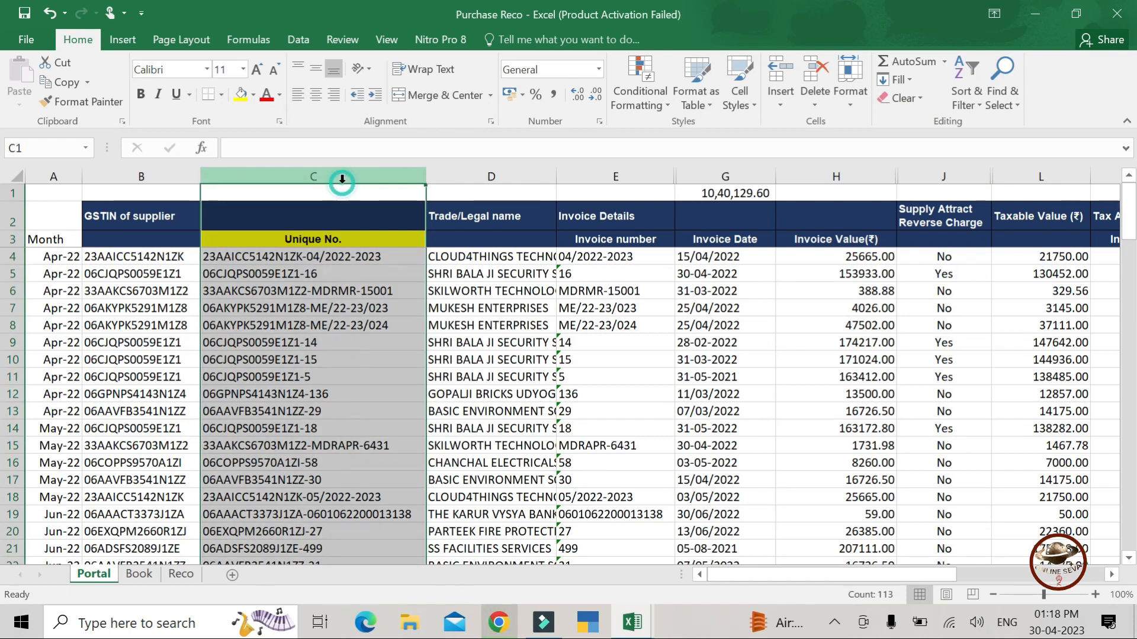
pyautogui.click(295, 259)
pyautogui.press('Up')
pyautogui.press('Up')
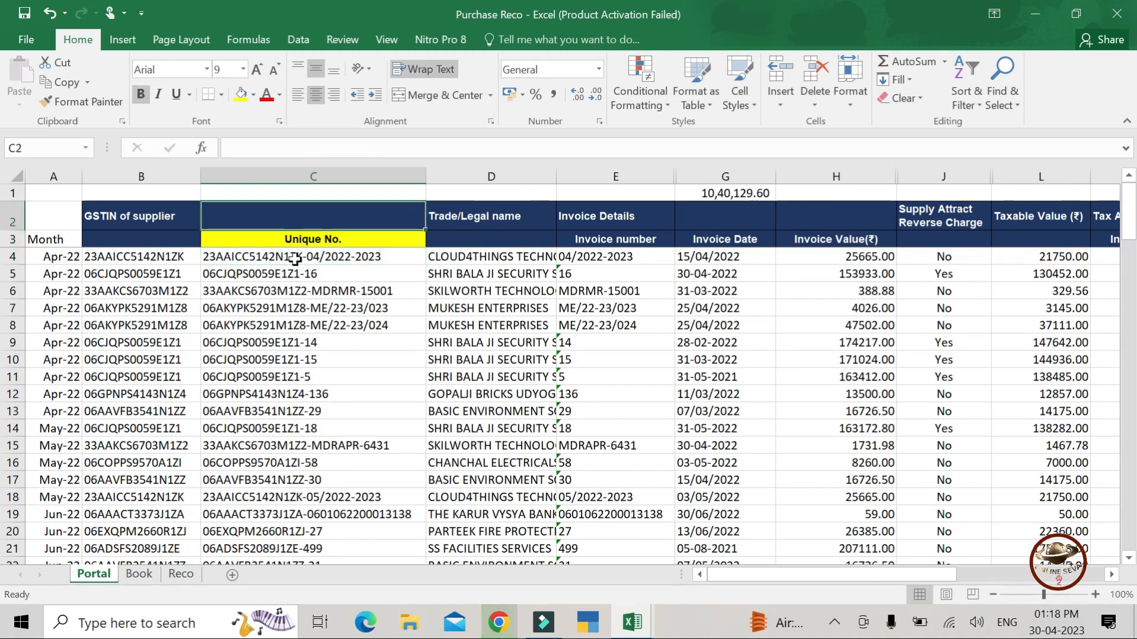
pyautogui.press('Down')
pyautogui.press('Down')
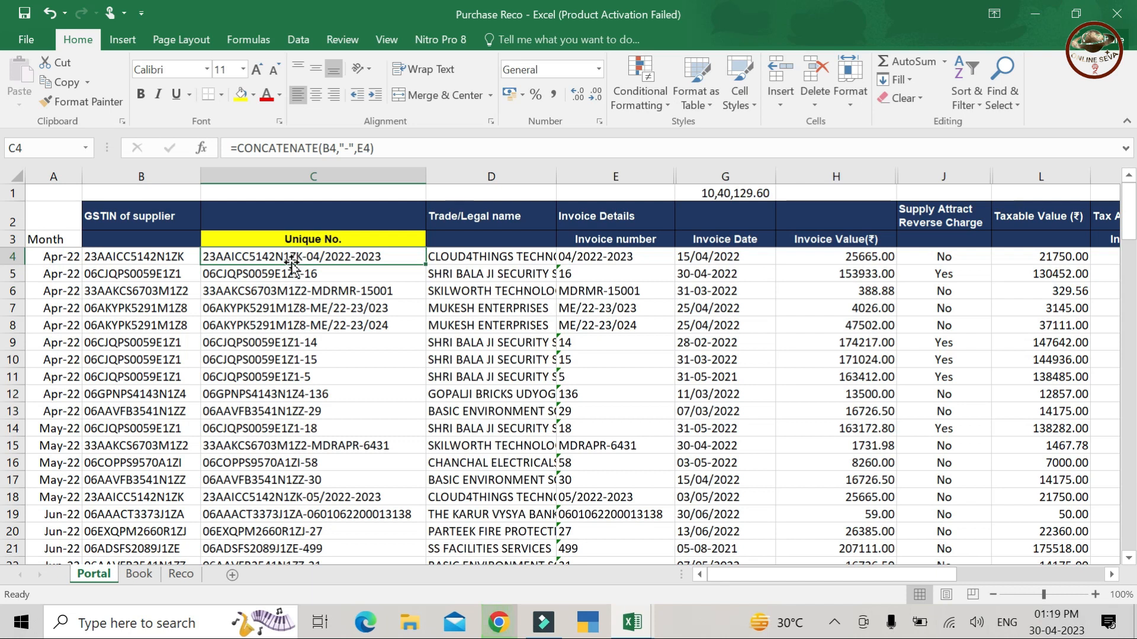
# - Attempt to retype the Portal C4 CONCATENATE formula, then cancel the edit
pyautogui.moveTo(230, 148); pyautogui.dragTo(375, 148)
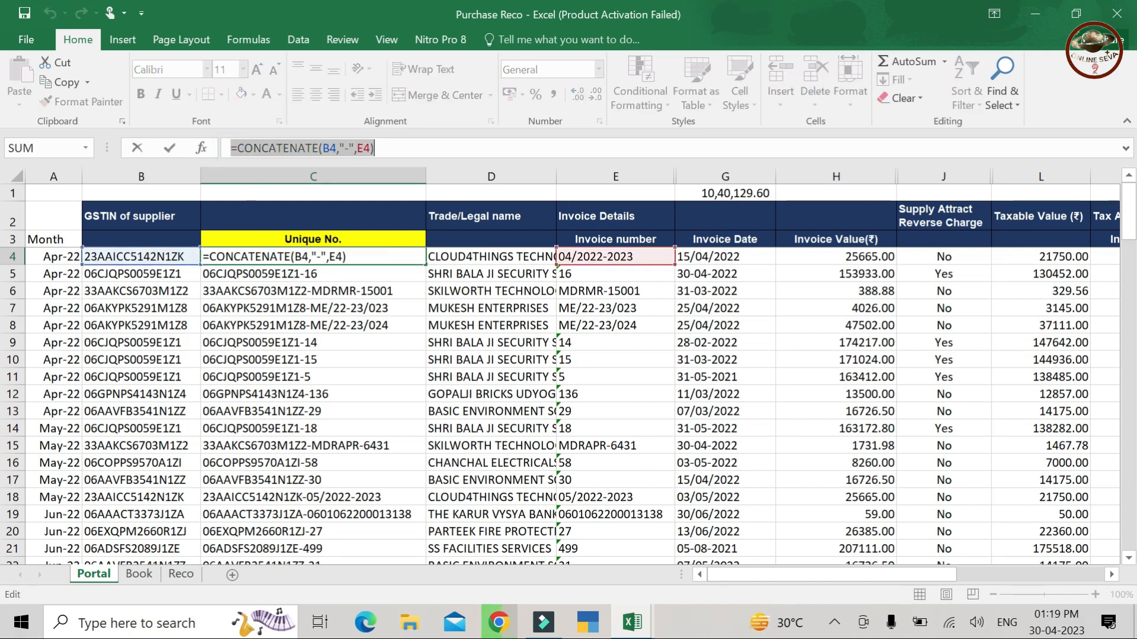
pyautogui.write('=')
pyautogui.click(339, 355)
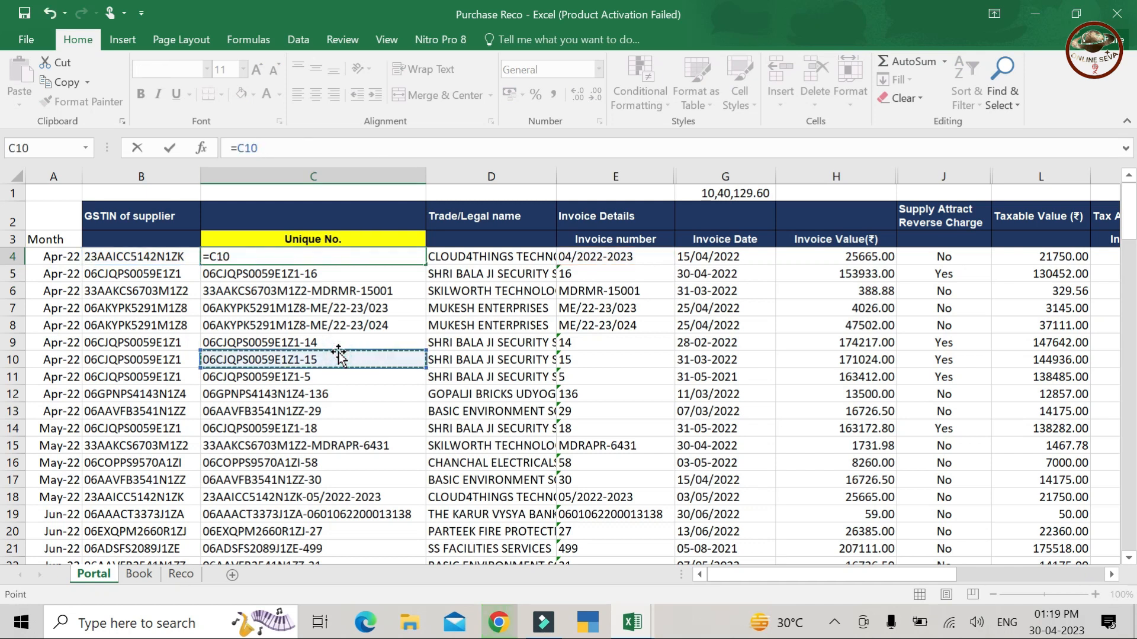
pyautogui.press('Escape')
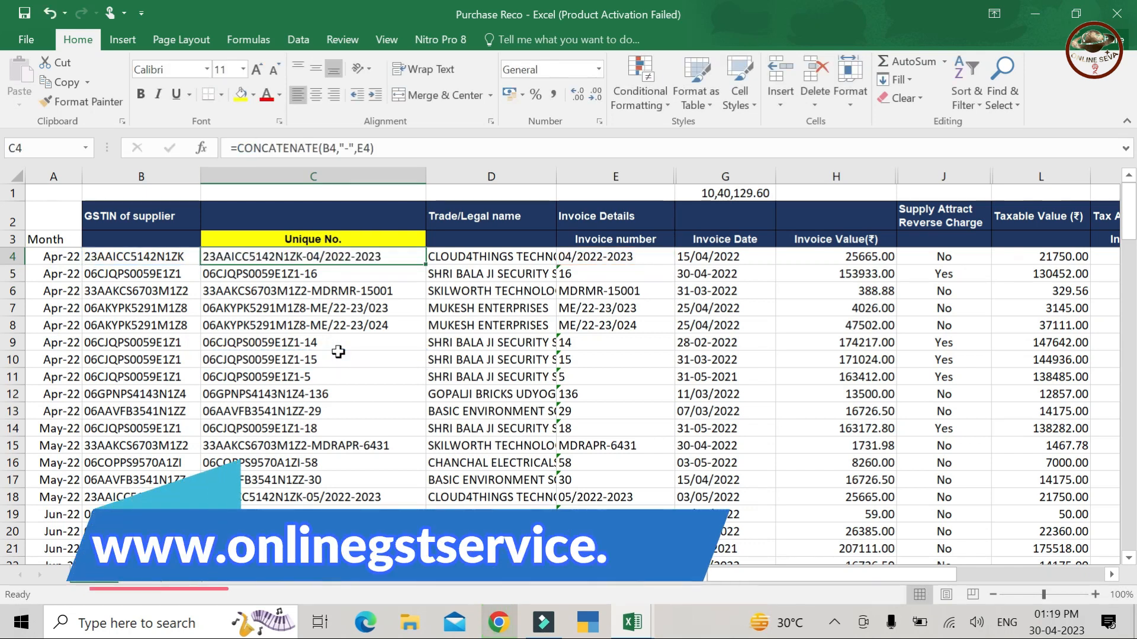
# - Re-enter C4 as =CONCATENATE(B4,"-",E4), joining supplier GSTIN and invoice number
pyautogui.write('=co')
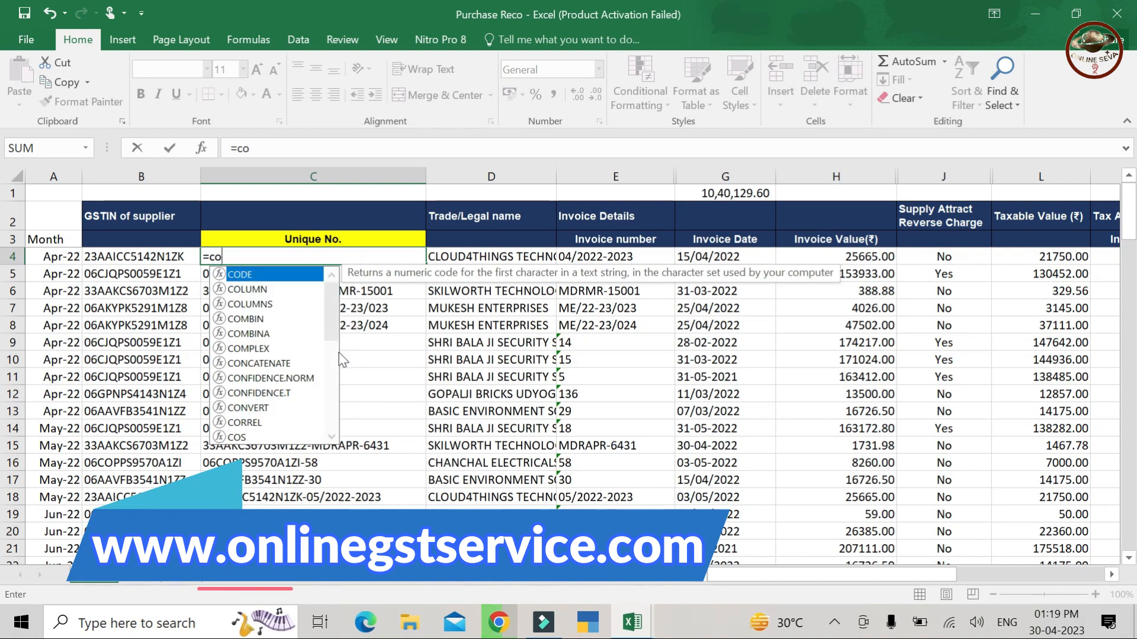
pyautogui.write('n')
pyautogui.press('Tab')
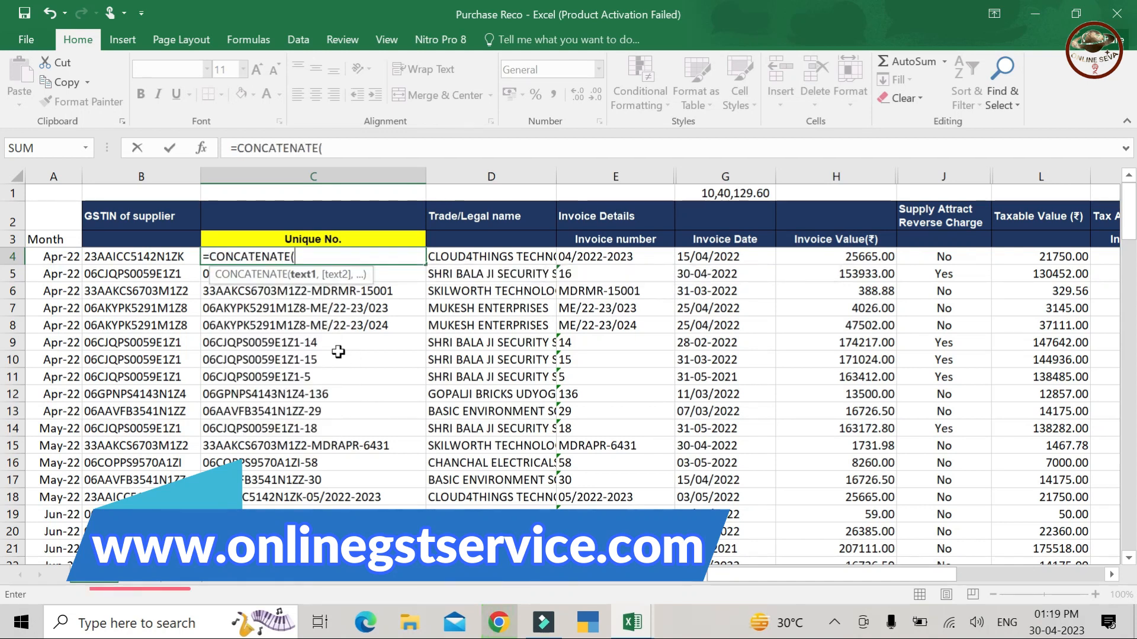
pyautogui.click(166, 256)
pyautogui.write(',')
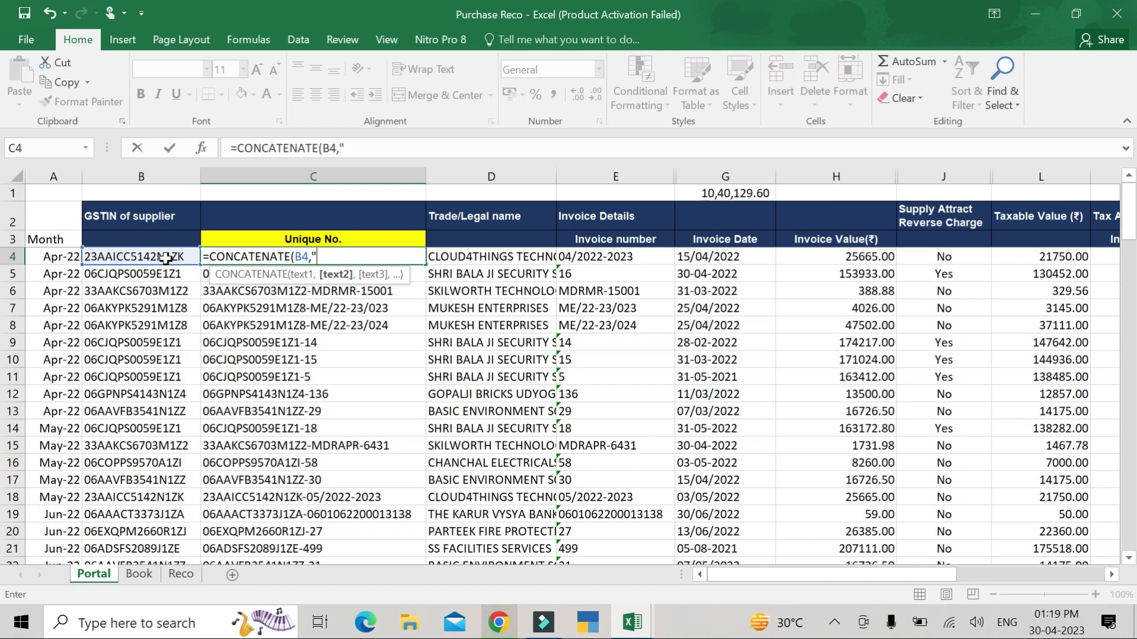
pyautogui.write('-"')
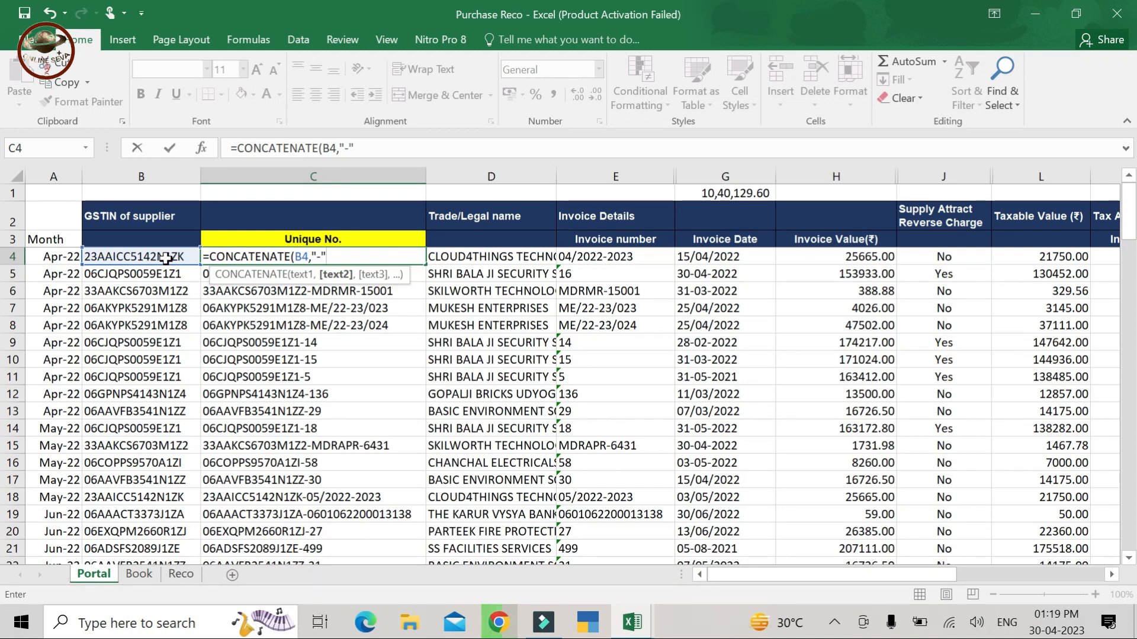
pyautogui.write(',')
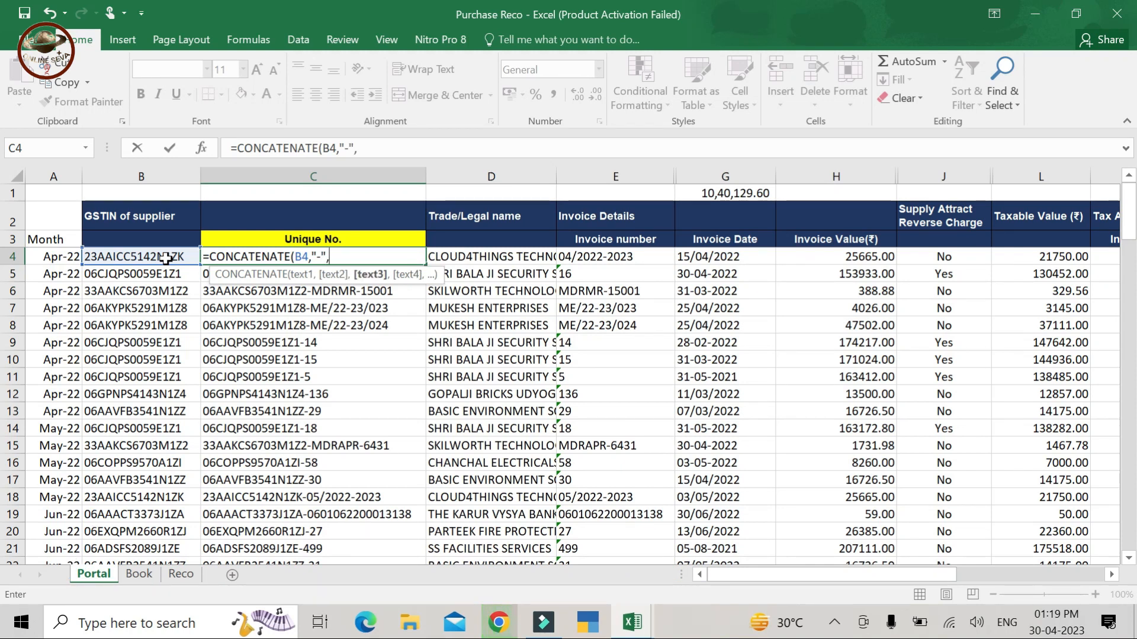
pyautogui.click(610, 254)
pyautogui.write(')')
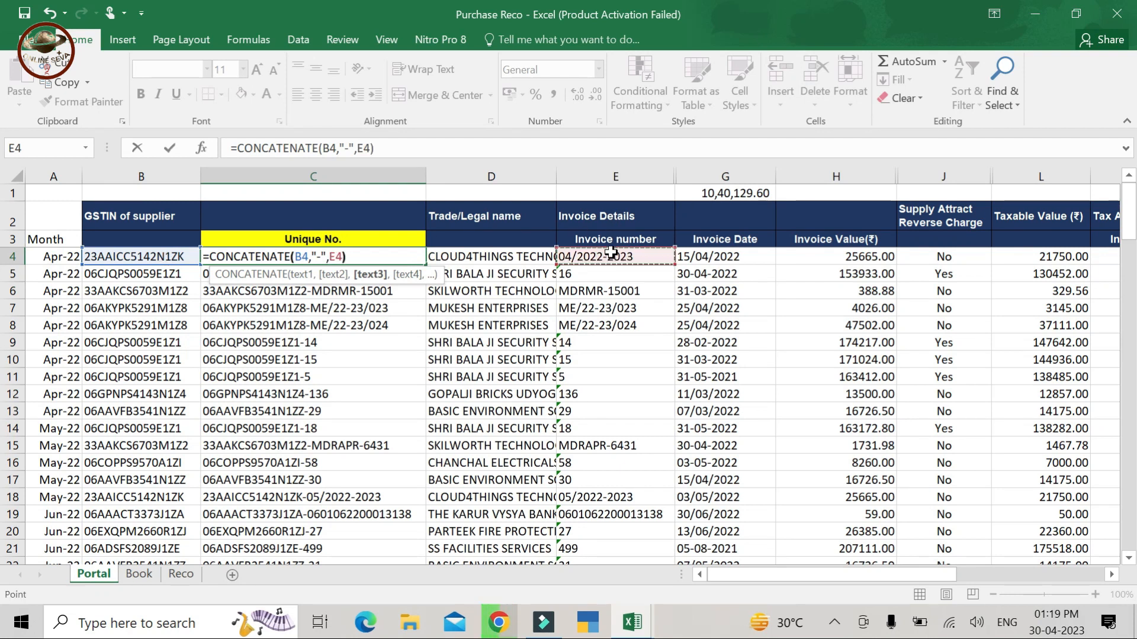
pyautogui.press('Return')
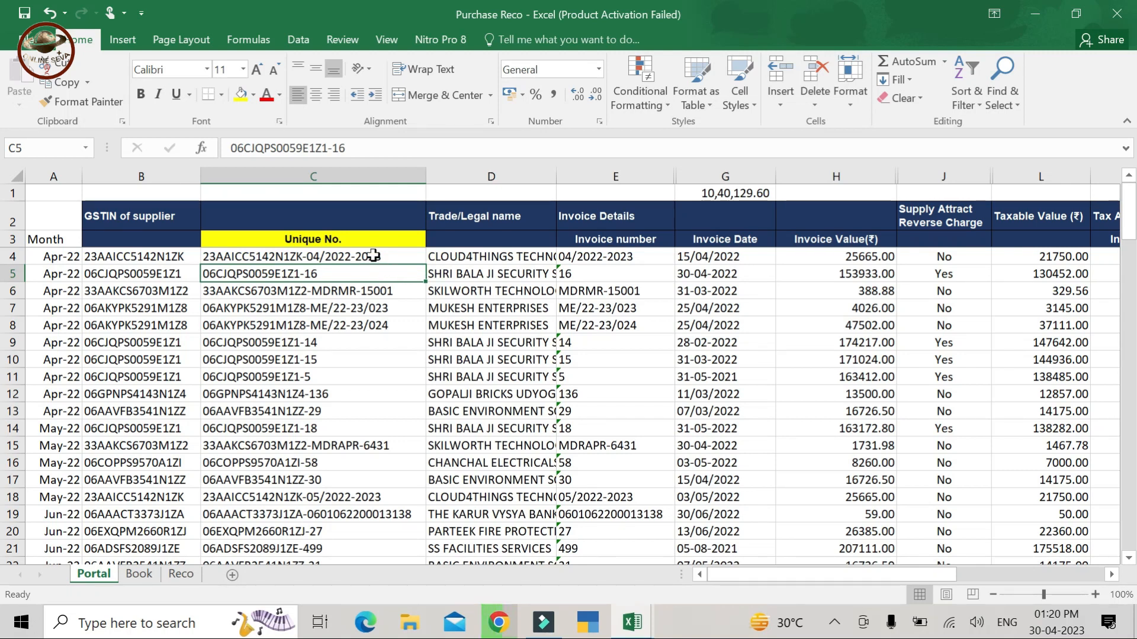
# - On the Book sheet, inspect E6's Unique No. formula and move toward the Check columns
pyautogui.click(141, 574)
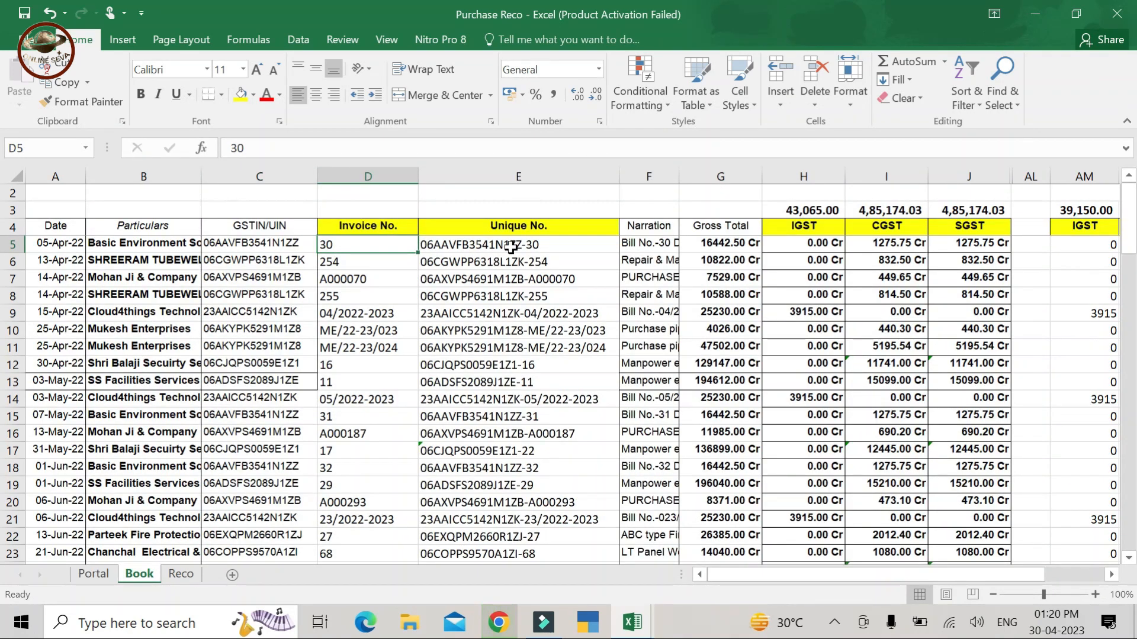
pyautogui.click(517, 175)
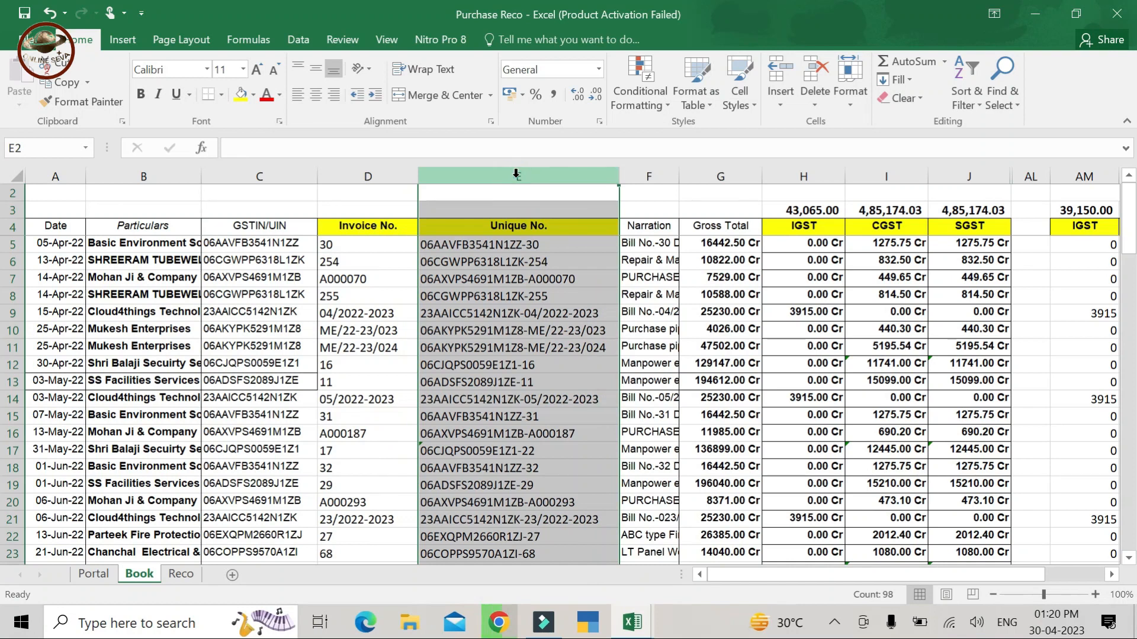
pyautogui.click(508, 263)
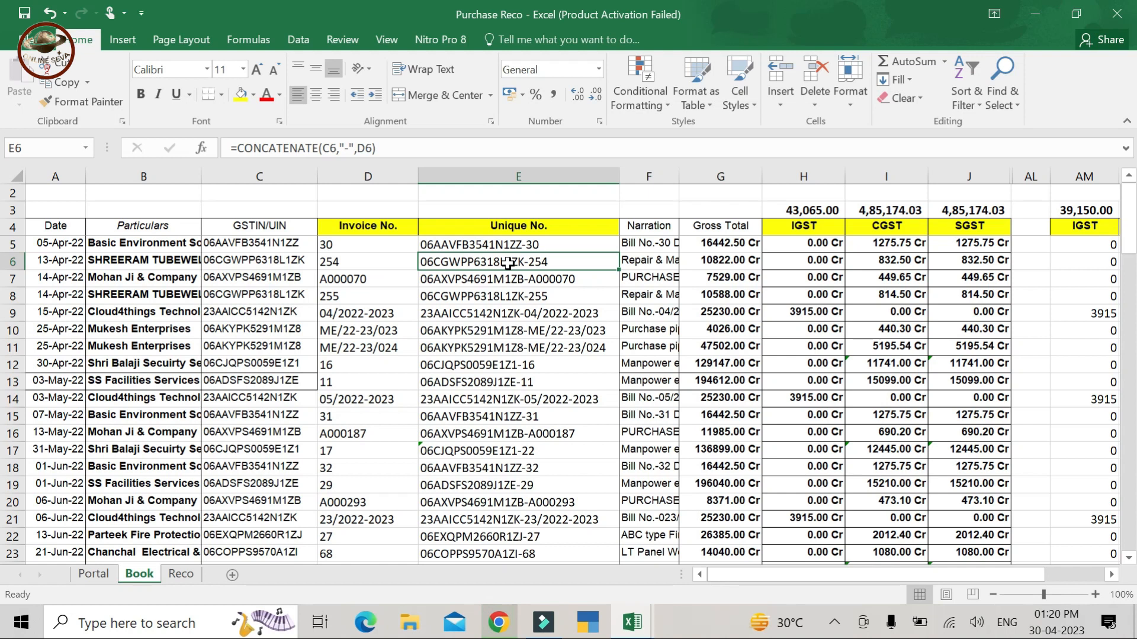
pyautogui.press('Right')
pyautogui.press('Right')
pyautogui.press('Right')
pyautogui.press('Right')
pyautogui.press('Right')
pyautogui.press('Right')
pyautogui.press('Right')
pyautogui.press('Right')
pyautogui.press('Right')
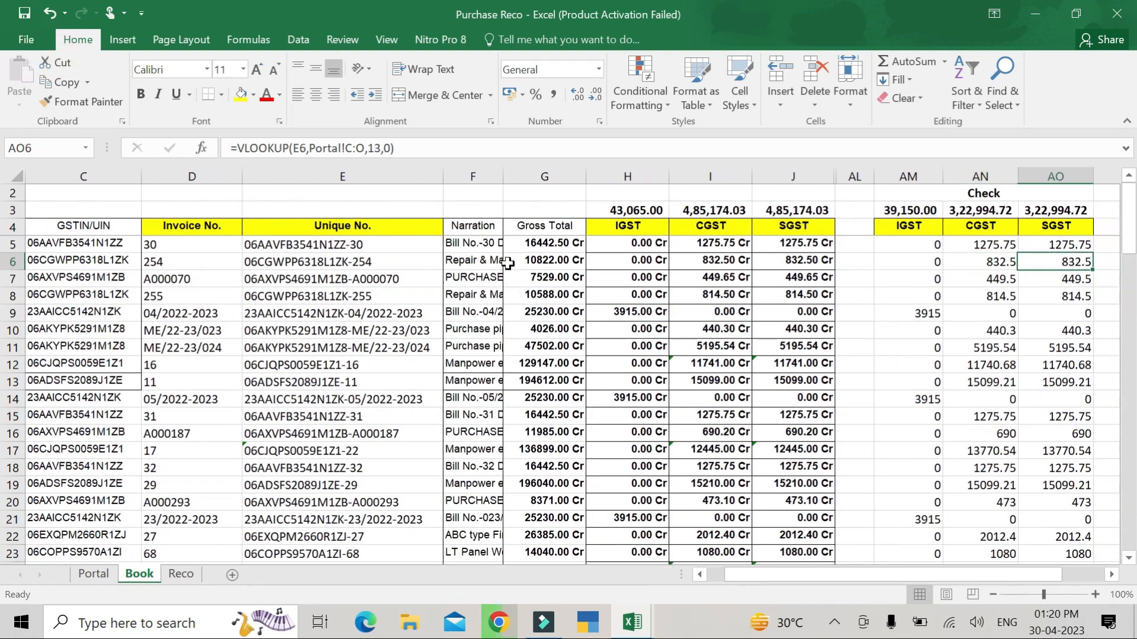
pyautogui.press('Right')
pyautogui.press('Right')
pyautogui.press('Right')
pyautogui.press('Right')
pyautogui.press('Right')
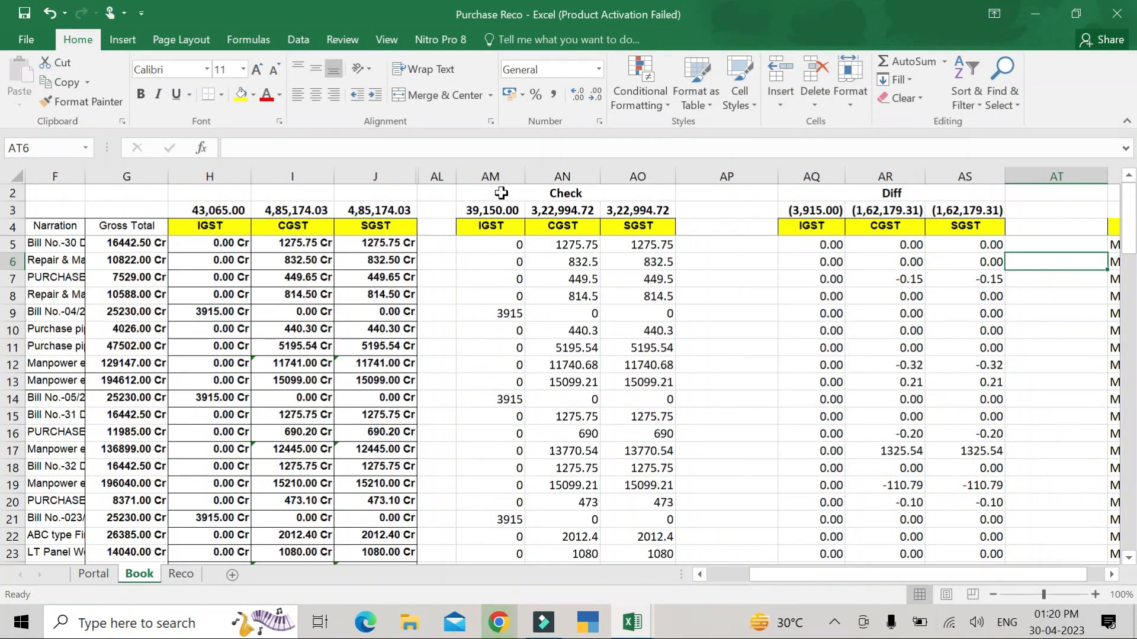
pyautogui.click(561, 198)
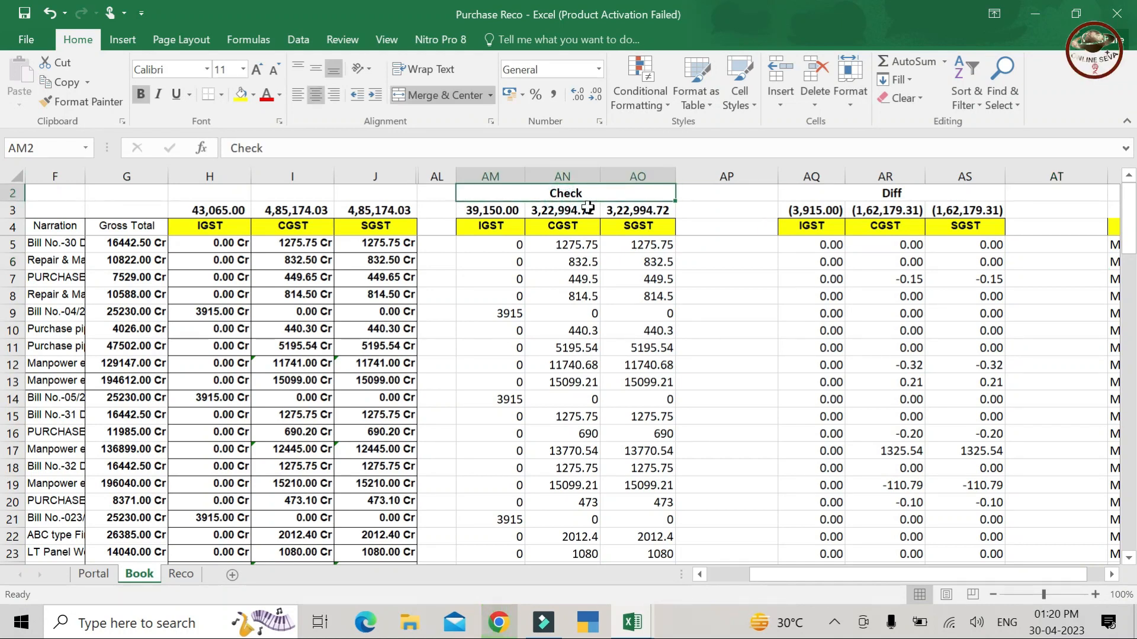
pyautogui.click(878, 195)
pyautogui.press('Right')
pyautogui.press('Right')
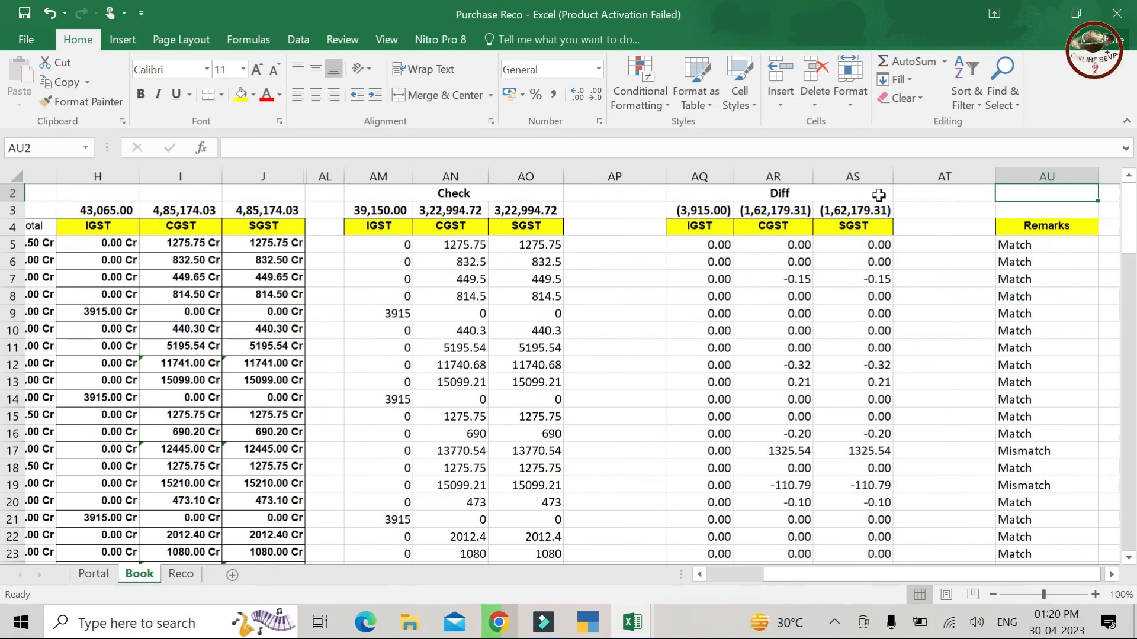
pyautogui.press('Down')
pyautogui.press('Down')
pyautogui.press('Down')
pyautogui.press('Up')
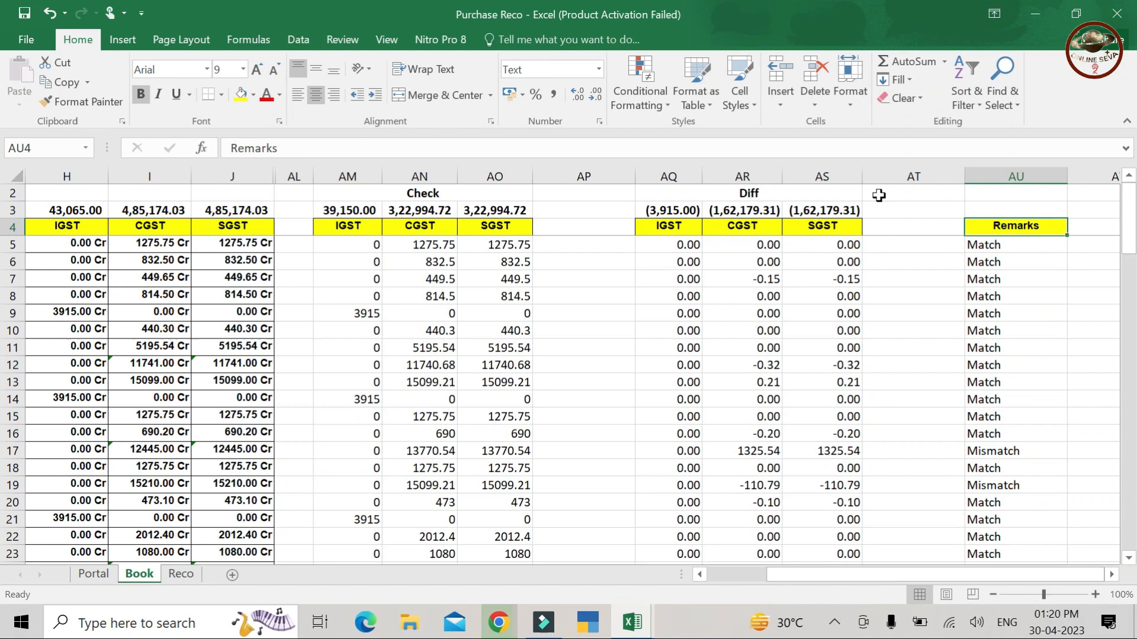
pyautogui.press('Left')
pyautogui.press('Left')
pyautogui.press('Left')
pyautogui.press('Left')
pyautogui.press('Left')
pyautogui.press('Left')
pyautogui.press('Left')
pyautogui.press('Left')
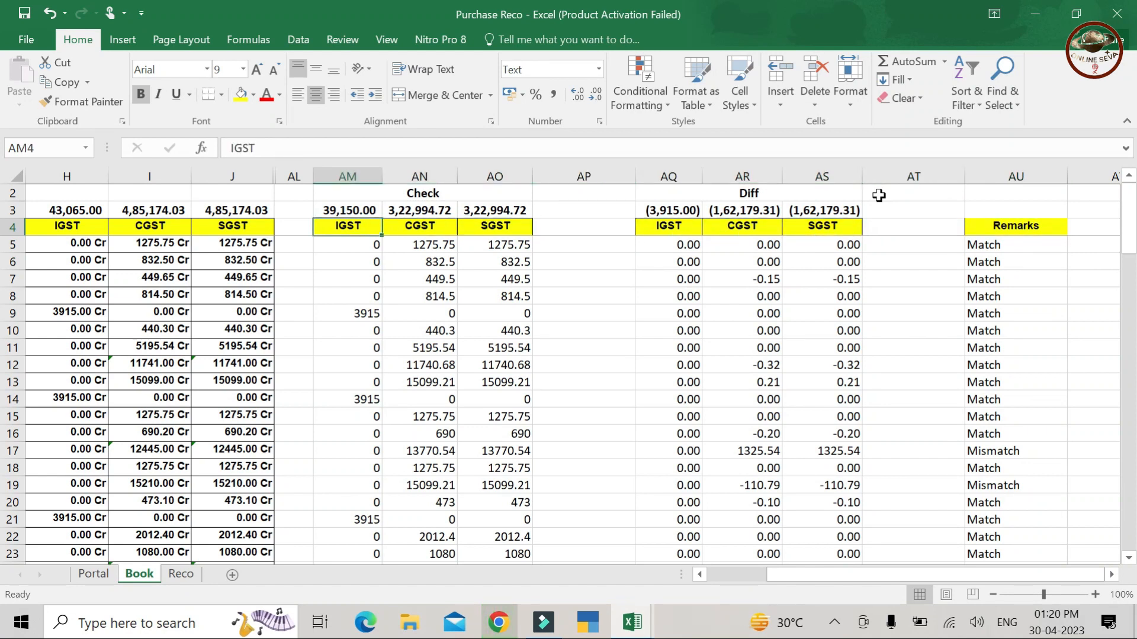
pyautogui.press('Left')
pyautogui.press('Left')
pyautogui.press('Left')
pyautogui.press('Left')
pyautogui.press('Left')
pyautogui.press('Left')
pyautogui.press('Left')
pyautogui.press('Left')
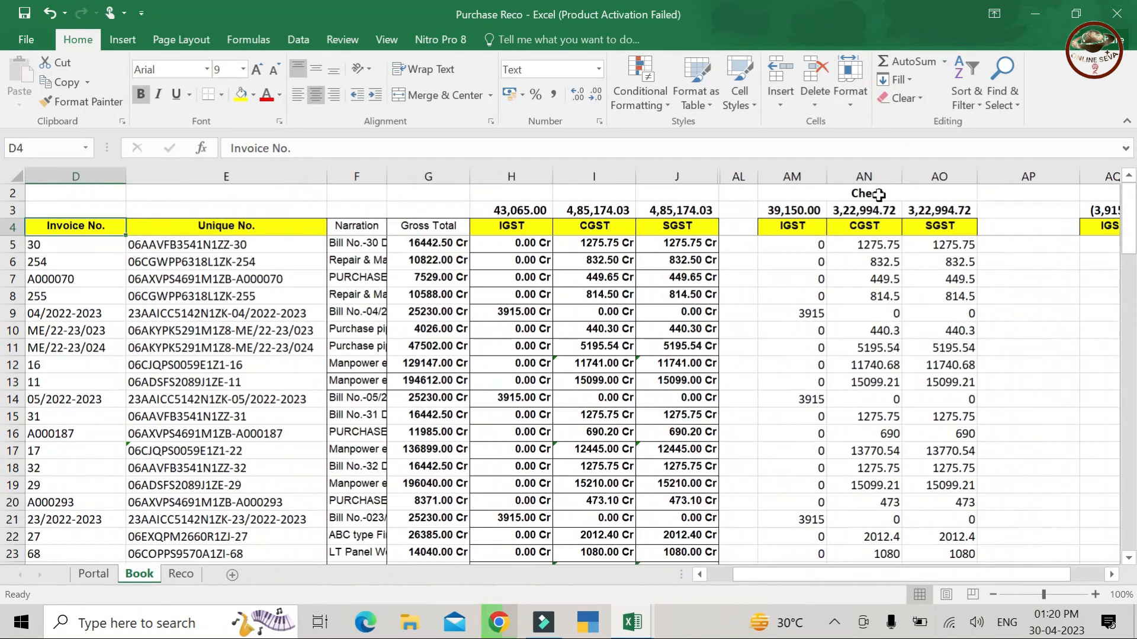
pyautogui.press('Right')
pyautogui.press('Right')
pyautogui.press('Right')
pyautogui.press('Right')
pyautogui.press('Right')
pyautogui.press('Right')
pyautogui.press('Right')
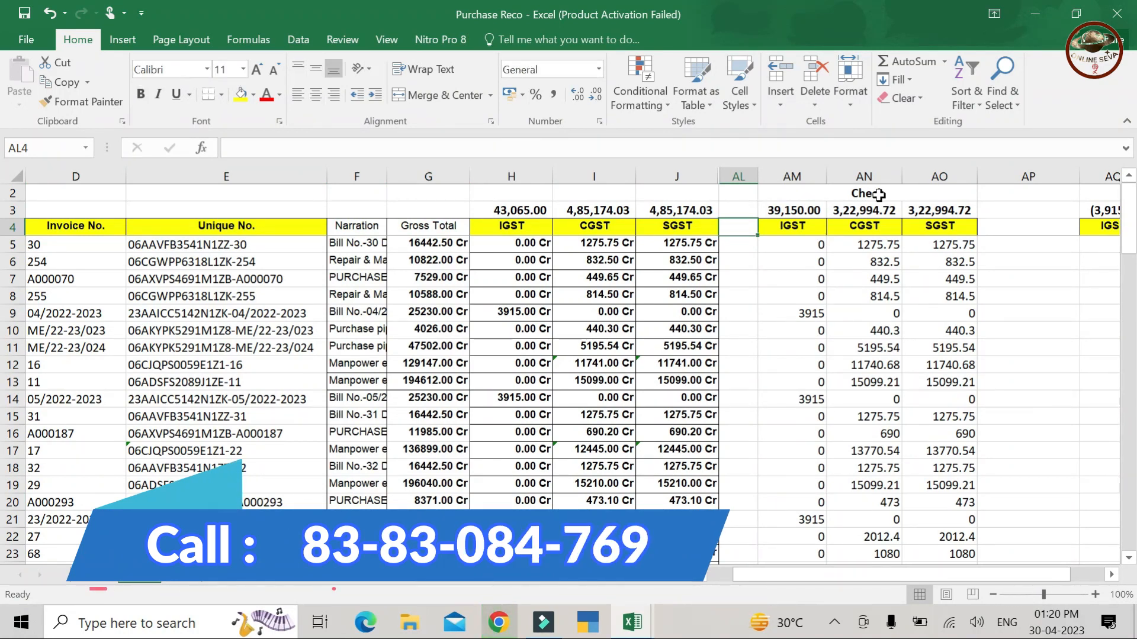
pyautogui.click(816, 247)
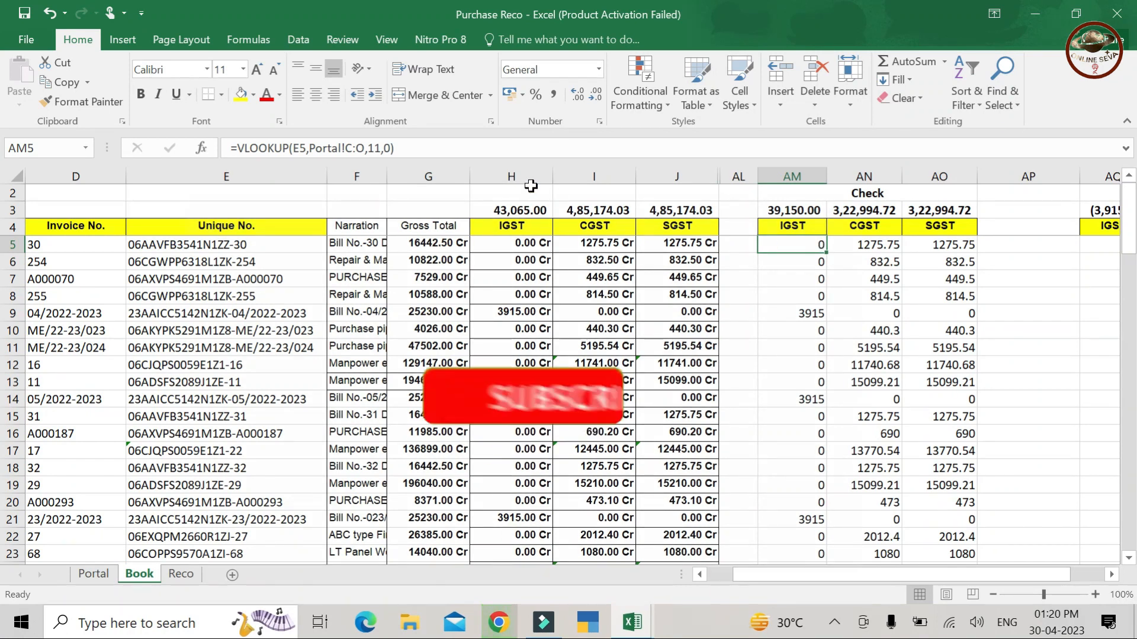
pyautogui.click(401, 151)
pyautogui.moveTo(401, 151); pyautogui.dragTo(231, 151)
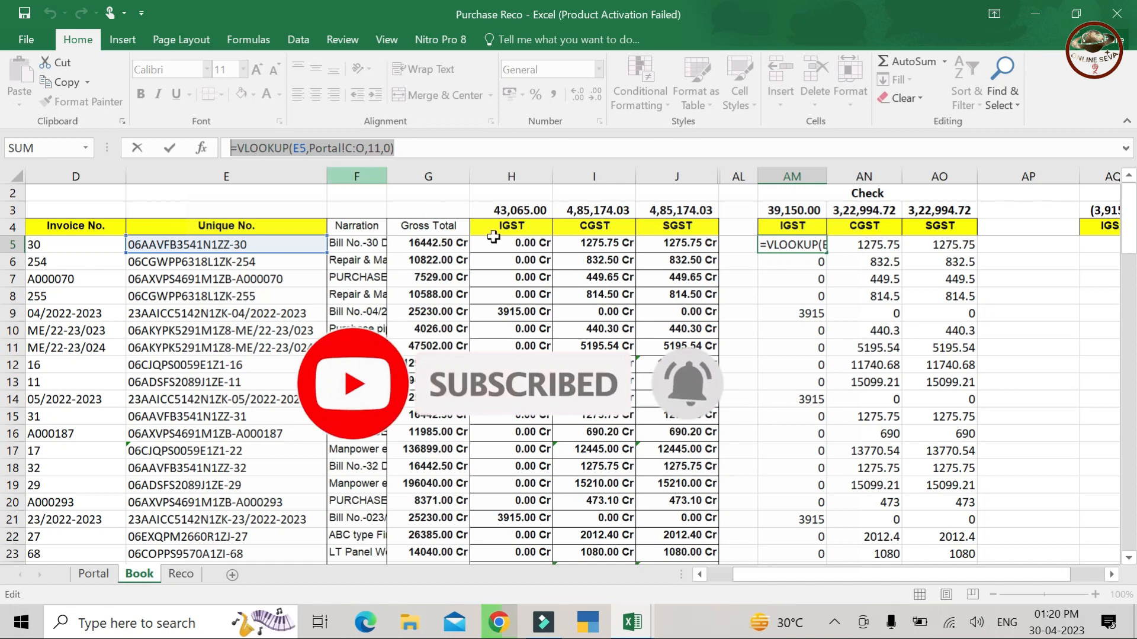
pyautogui.press('Escape')
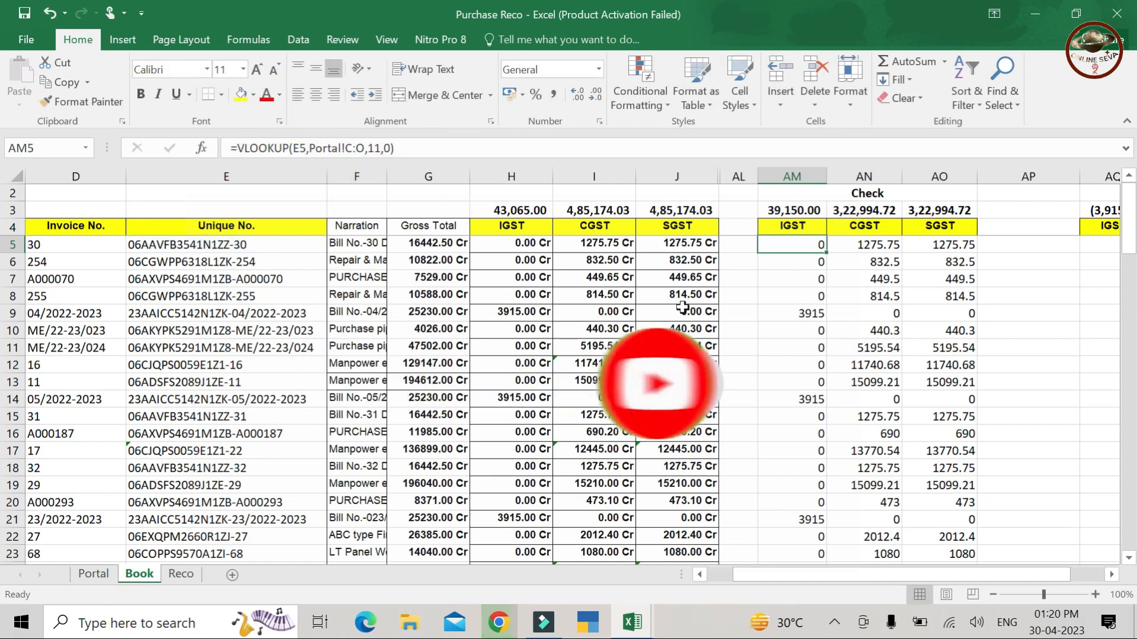
pyautogui.press('Right')
pyautogui.press('Right')
pyautogui.press('Left')
pyautogui.press('Left')
pyautogui.press('Left')
pyautogui.press('Right')
pyautogui.press('Right')
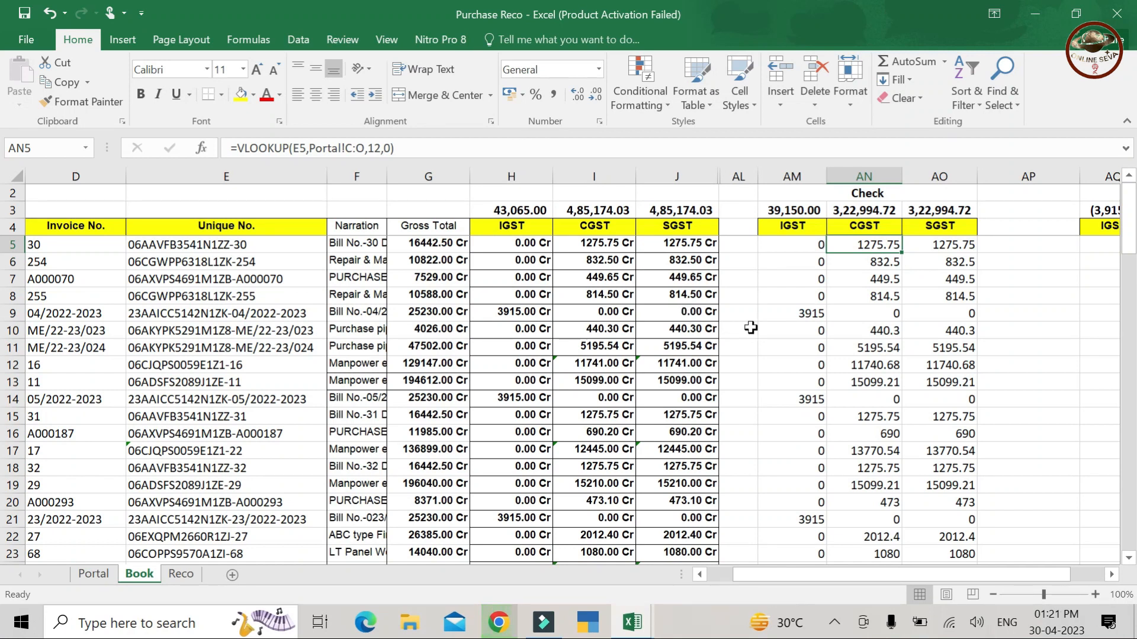
pyautogui.click(787, 248)
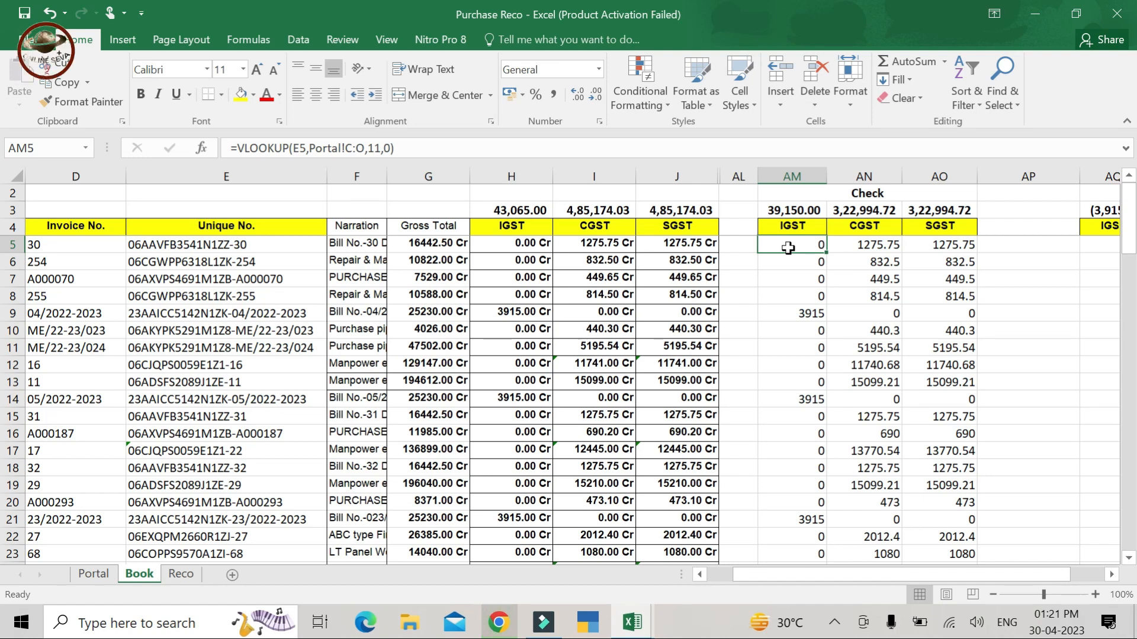
# - Begin a VLOOKUP in the row 5 Check cell using unique number E5
pyautogui.write('=vlo')
pyautogui.press('Tab')
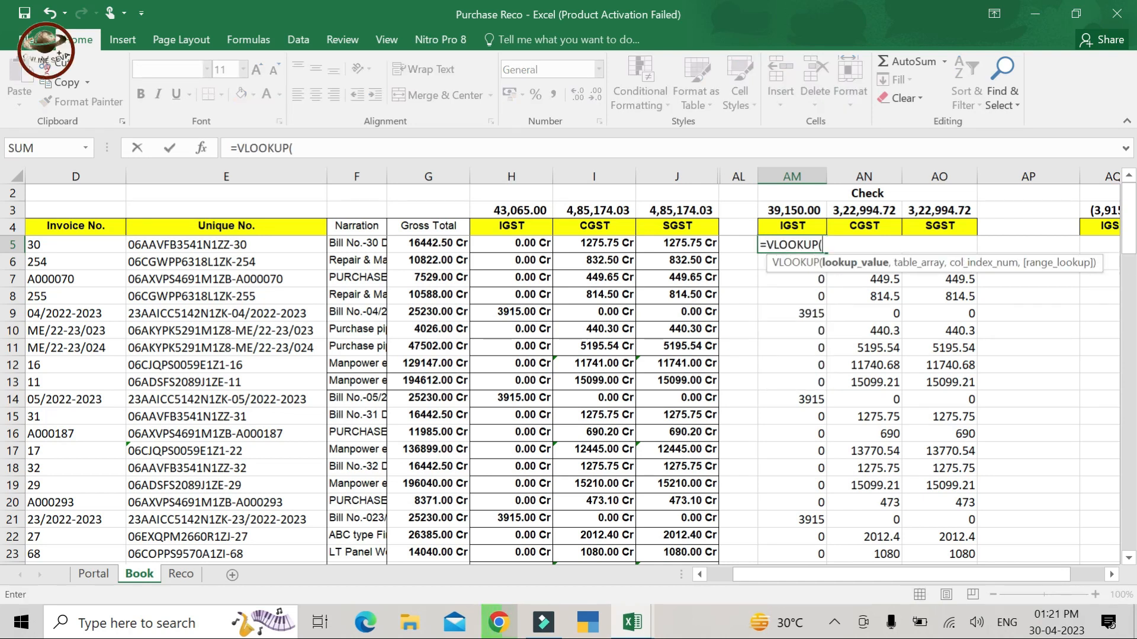
pyautogui.press('Left')
pyautogui.press('Left')
pyautogui.press('Left')
pyautogui.press('Left')
pyautogui.press('Left')
pyautogui.press('Left')
pyautogui.press('Left')
pyautogui.press('Left')
pyautogui.press('Left')
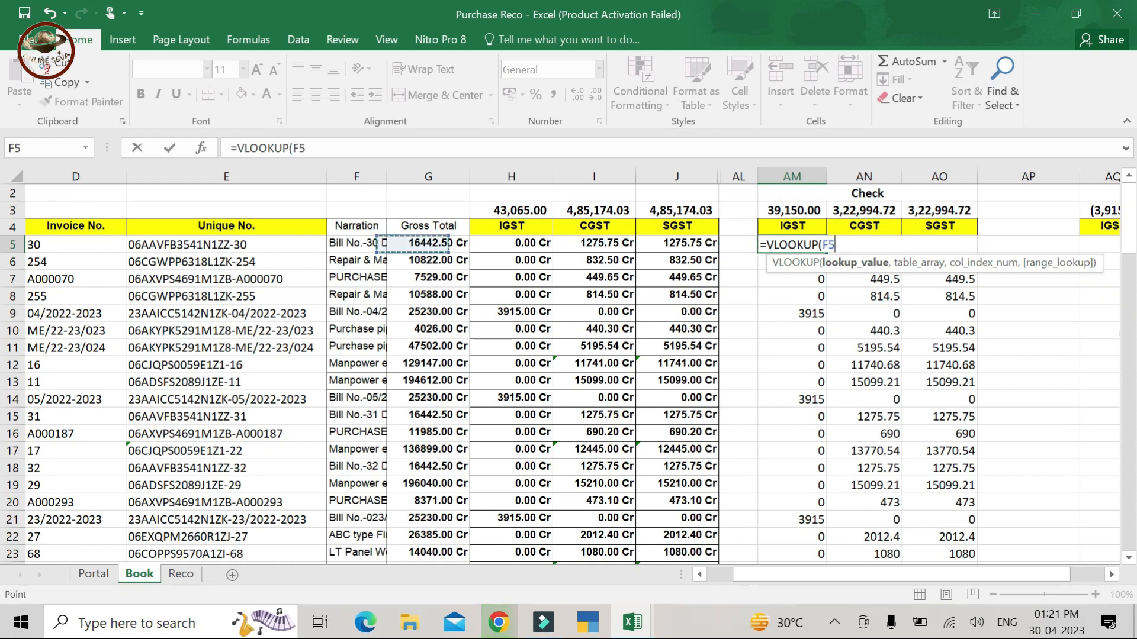
pyautogui.press('Right')
pyautogui.press('Right')
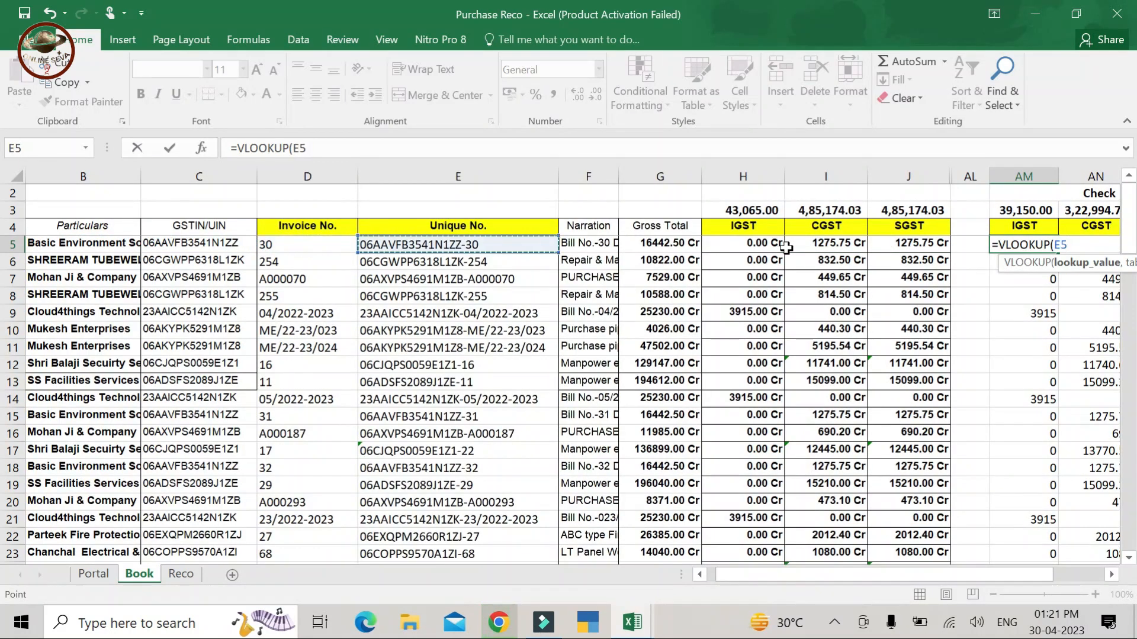
pyautogui.write(',')
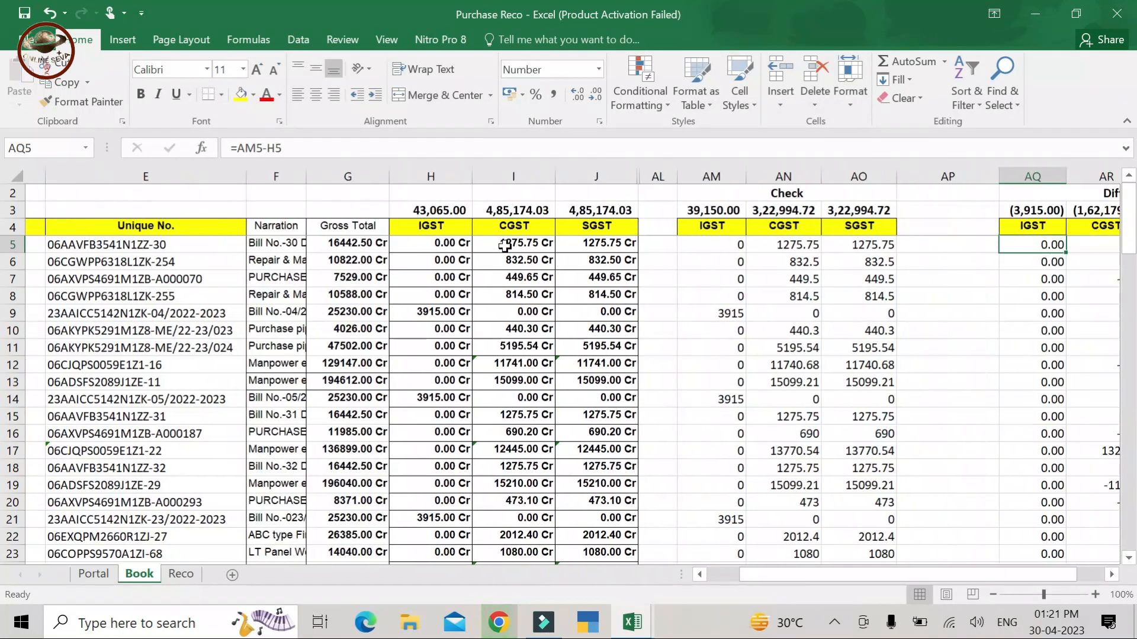
pyautogui.press('Left')
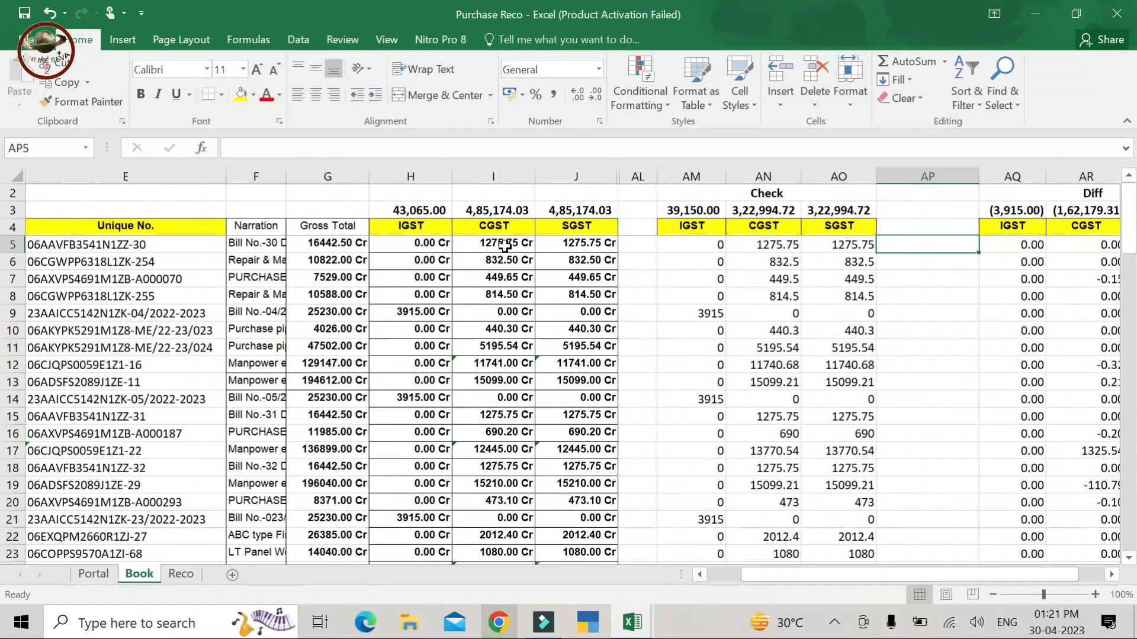
# - Clear the row 5 IGST, CGST and SGST Check cells, AM5:AO5
pyautogui.press('Left')
pyautogui.press('Left')
pyautogui.press('Left')
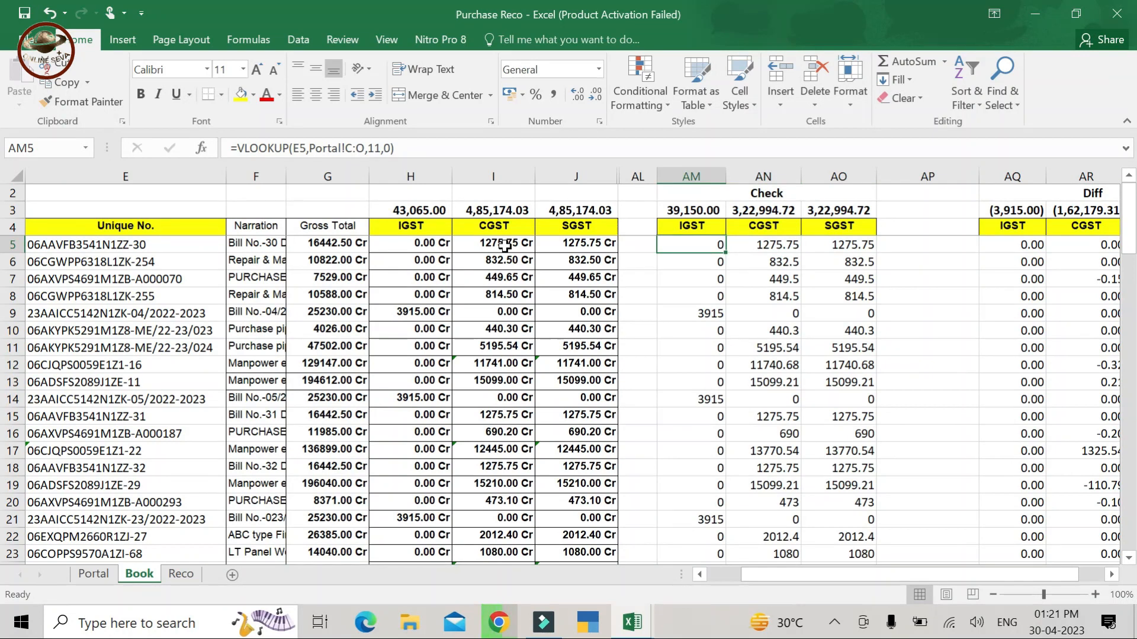
pyautogui.hotkey('shift', 'Right')
pyautogui.hotkey('shift', 'Right')
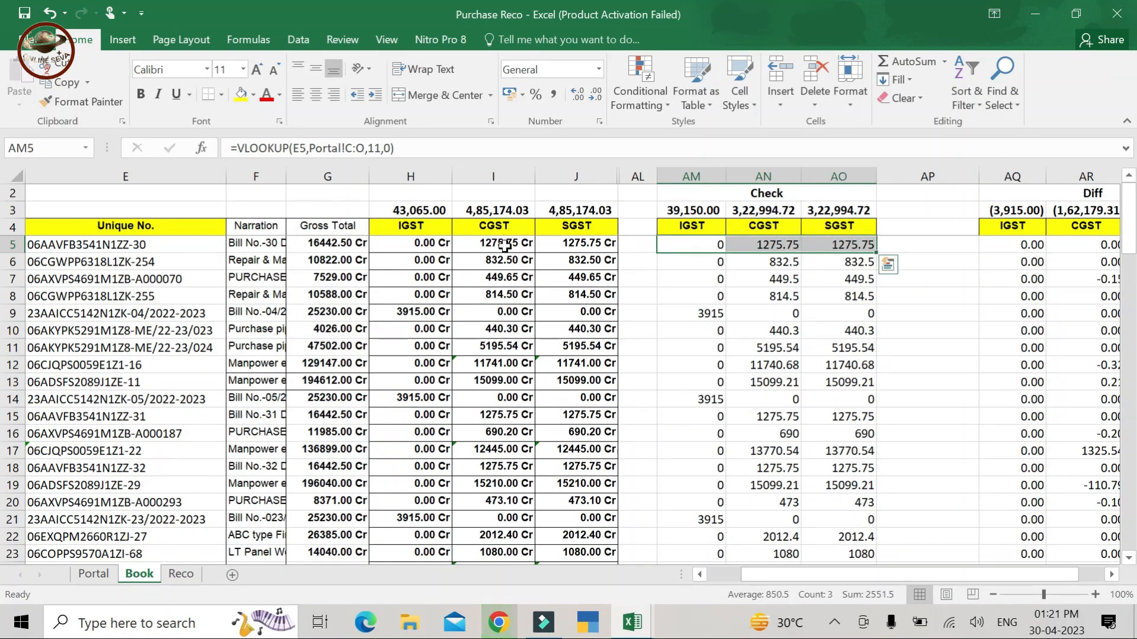
pyautogui.press('Delete')
pyautogui.press('Down')
pyautogui.press('Left')
pyautogui.press('Up')
pyautogui.press('Right')
pyautogui.press('Right')
pyautogui.press('Right')
pyautogui.press('Left')
pyautogui.press('Left')
pyautogui.press('Right')
pyautogui.press('Left')
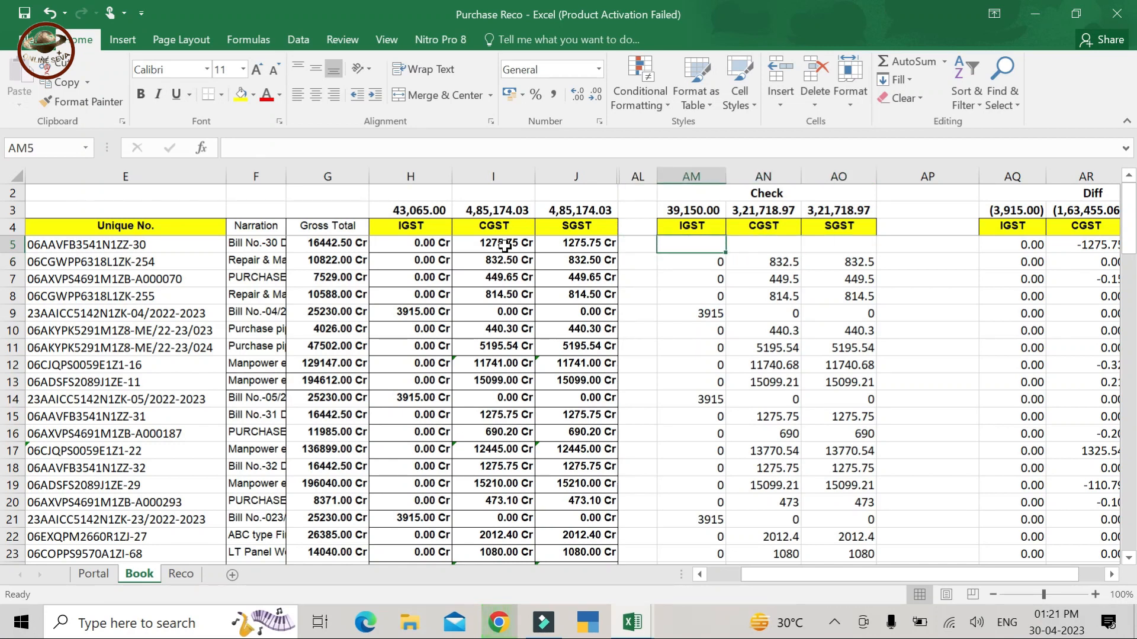
# - Start =VLOOKUP in AM5 with E5's unique number as the lookup value
pyautogui.write('=vlo')
pyautogui.press('Tab')
pyautogui.press('Left')
pyautogui.hotkey('ctrl', 'Left')
pyautogui.hotkey('ctrl', 'Left')
pyautogui.press('Left')
pyautogui.press('Right')
pyautogui.press('Right')
pyautogui.press('Right')
pyautogui.press('Right')
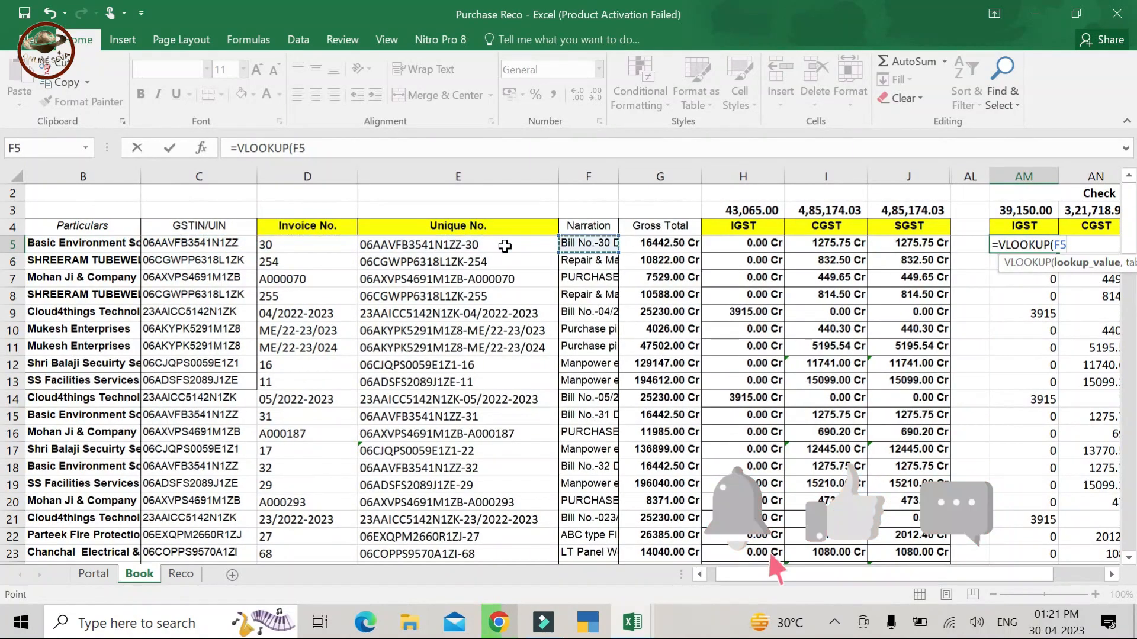
pyautogui.press('Left')
pyautogui.write(',')
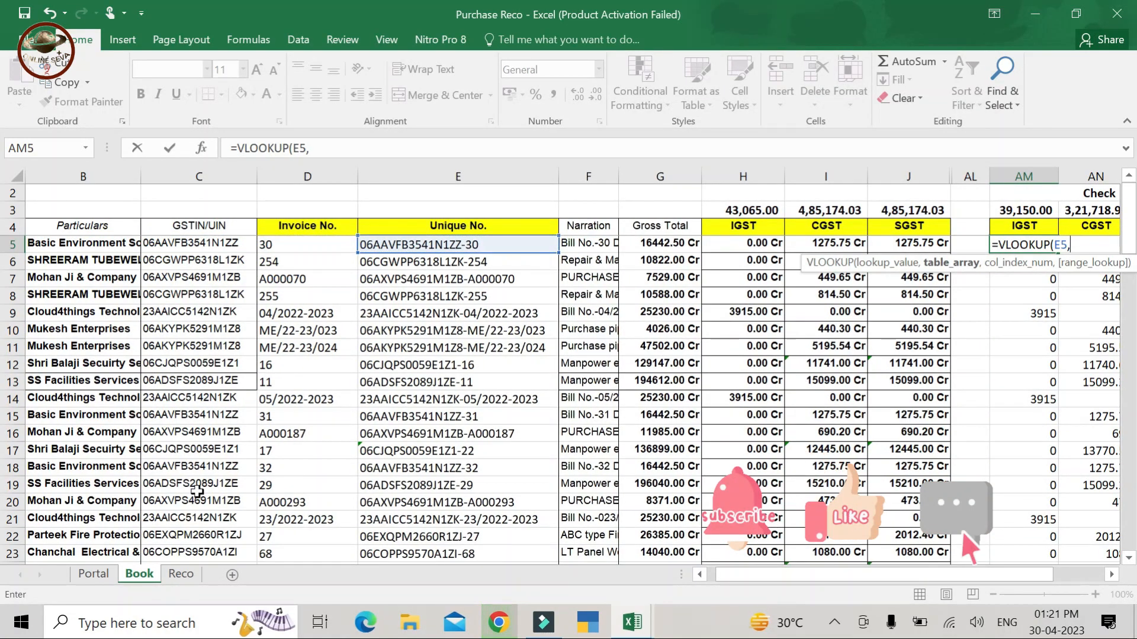
# - Set the lookup table to Portal columns C through O
pyautogui.click(93, 574)
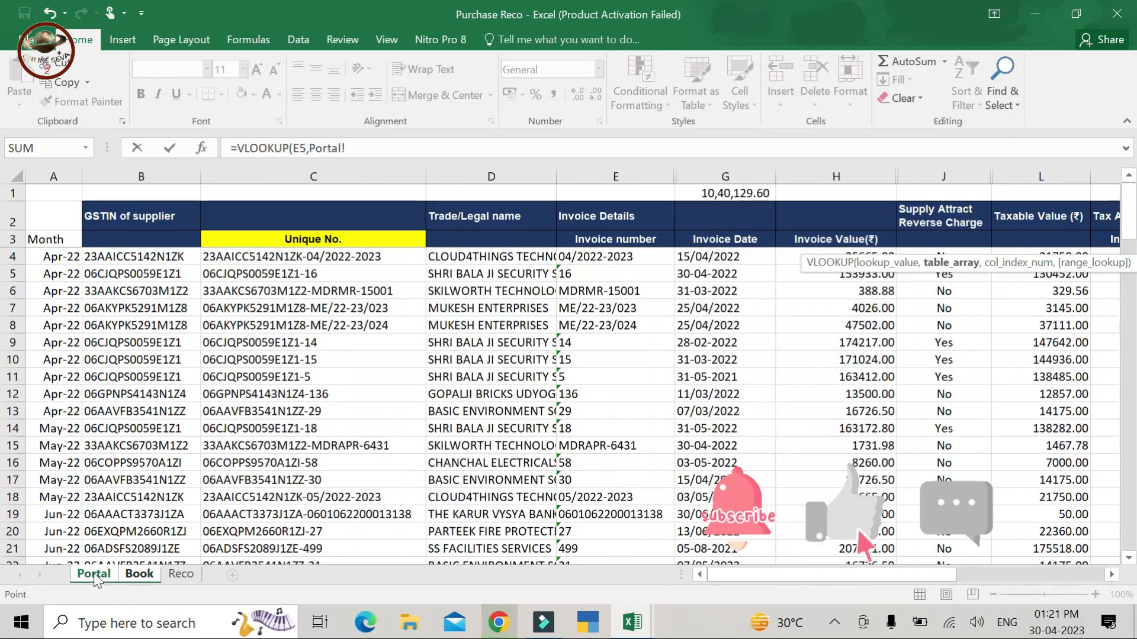
pyautogui.click(346, 307)
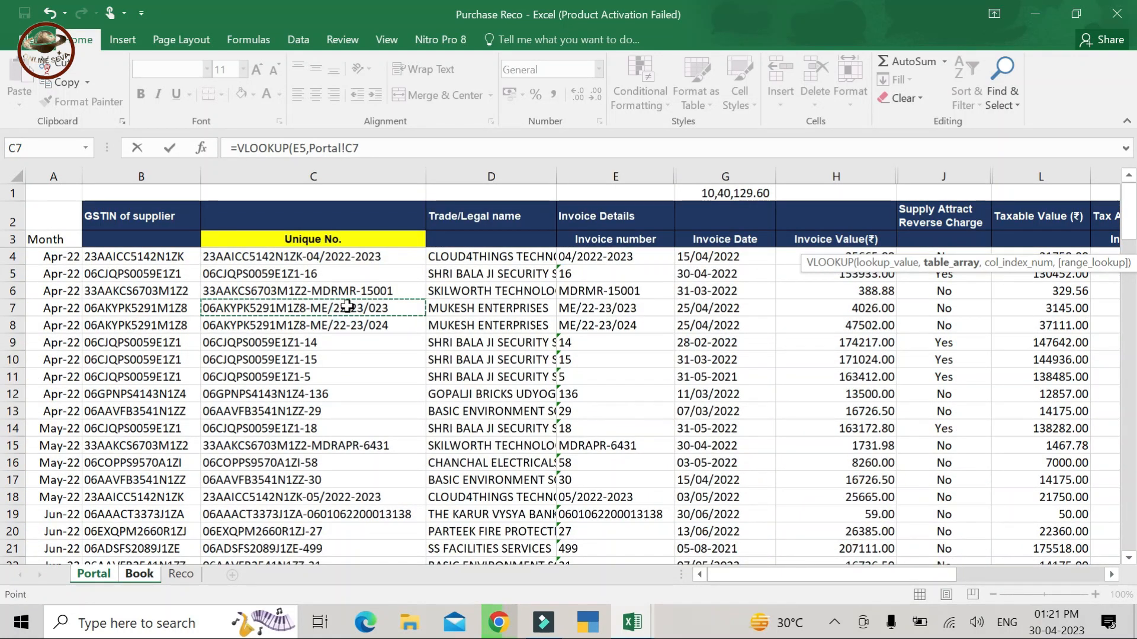
pyautogui.hotkey('shift', 'space')
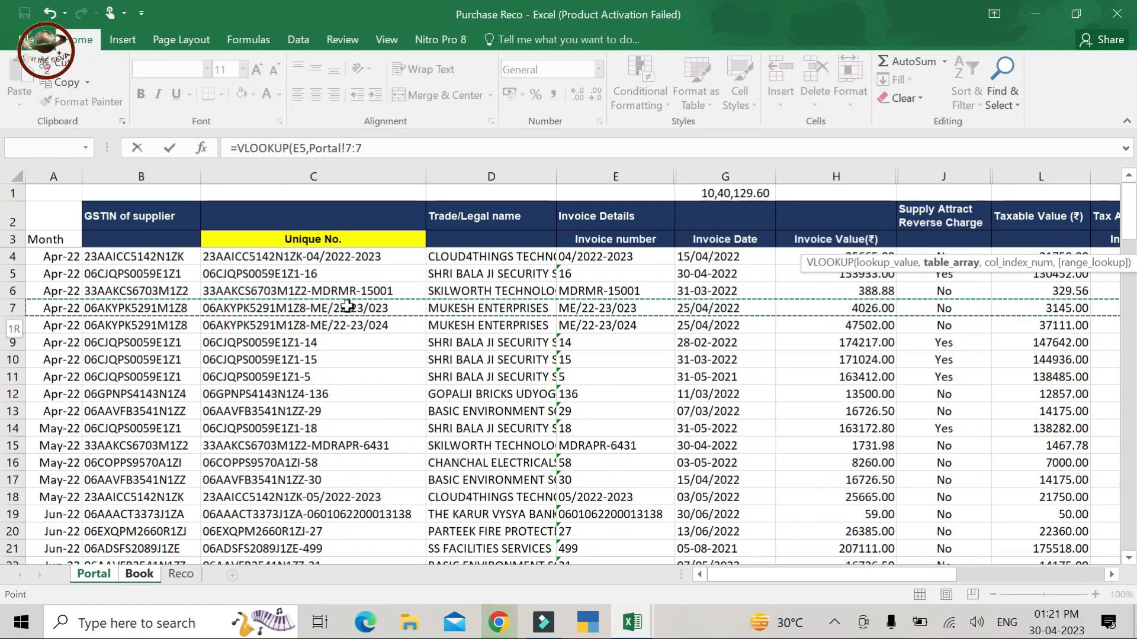
pyautogui.press('Down')
pyautogui.press('Up')
pyautogui.hotkey('ctrl', 'space')
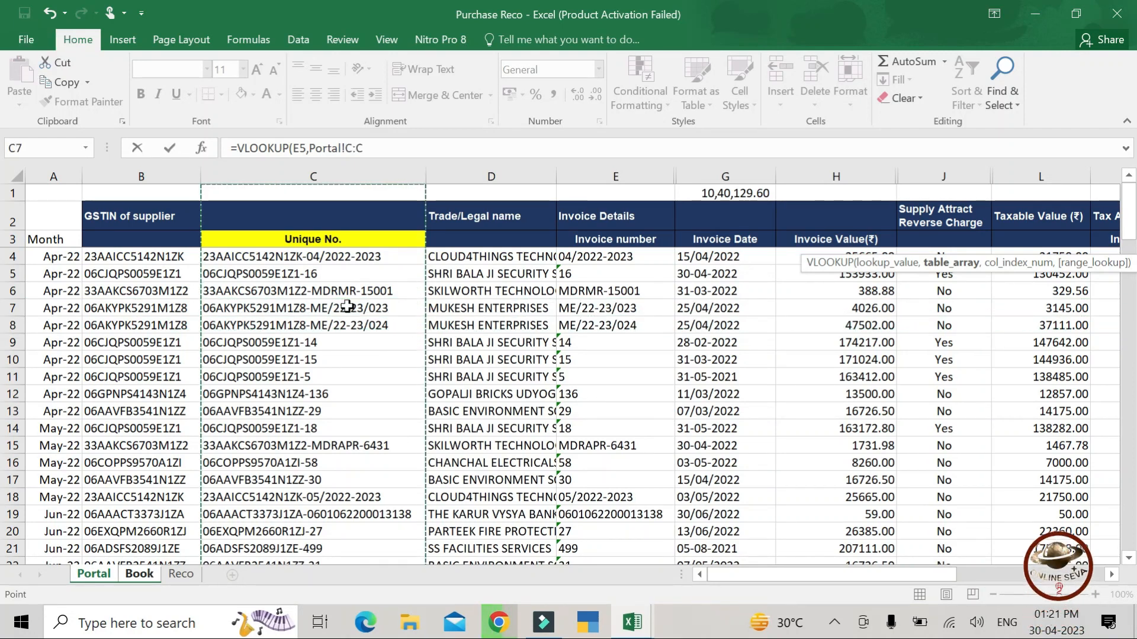
pyautogui.hotkey('shift', 'Right')
pyautogui.hotkey('shift', 'Right')
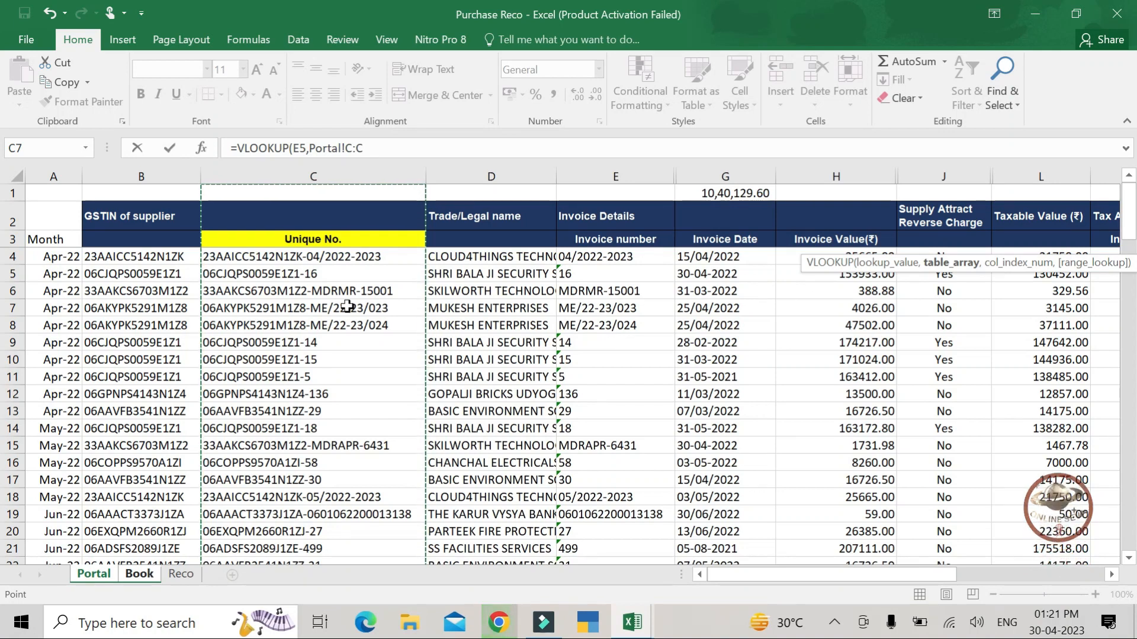
pyautogui.hotkey('shift', 'Right')
pyautogui.hotkey('shift', 'Right')
pyautogui.hotkey('shift', 'Right')
pyautogui.hotkey('shift', 'Right')
pyautogui.hotkey('shift', 'Right')
pyautogui.hotkey('shift', 'Right')
pyautogui.hotkey('shift', 'Right')
pyautogui.hotkey('shift', 'Right')
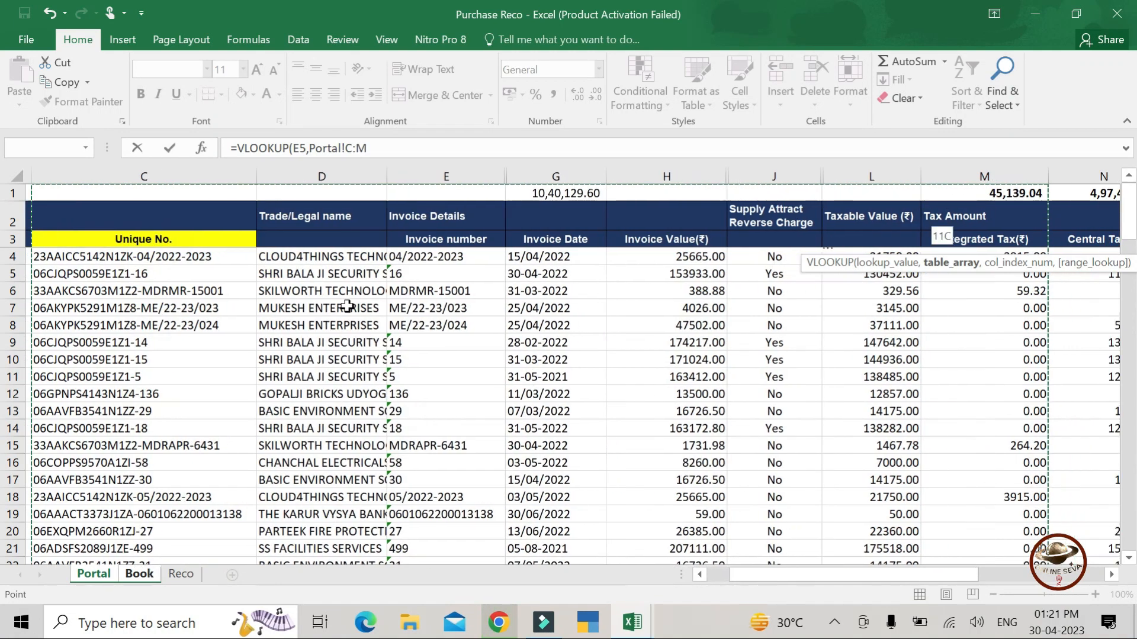
pyautogui.hotkey('shift', 'Right')
pyautogui.hotkey('shift', 'Right')
pyautogui.hotkey('shift', 'Right')
pyautogui.hotkey('shift', 'Right')
pyautogui.hotkey('shift', 'Left')
pyautogui.hotkey('shift', 'Left')
pyautogui.hotkey('shift', 'Left')
pyautogui.hotkey('shift', 'Left')
pyautogui.hotkey('shift', 'Left')
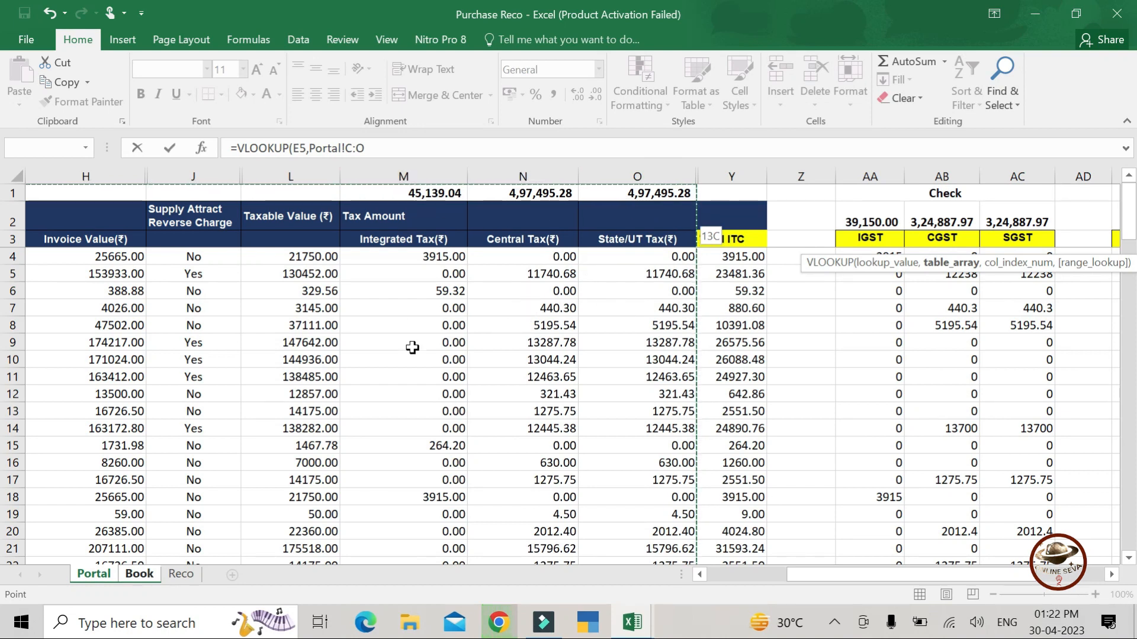
pyautogui.write(',13')
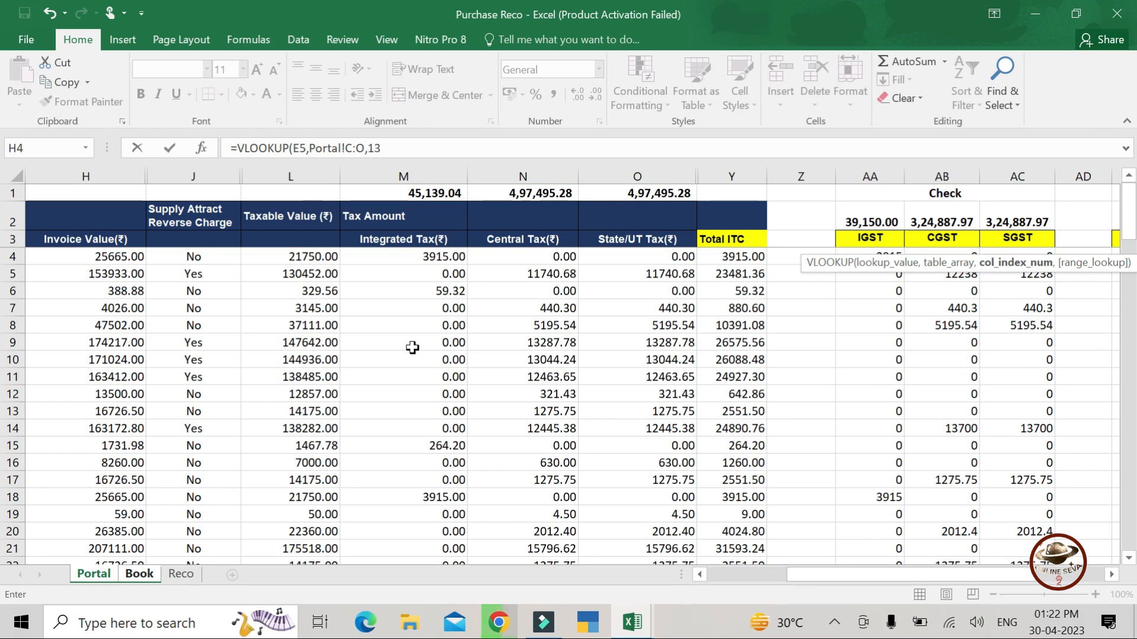
# - Make AM5 =VLOOKUP(E5,Portal!C:O,13,0) returning 1275.75, then copy the formula text
pyautogui.press('Return')
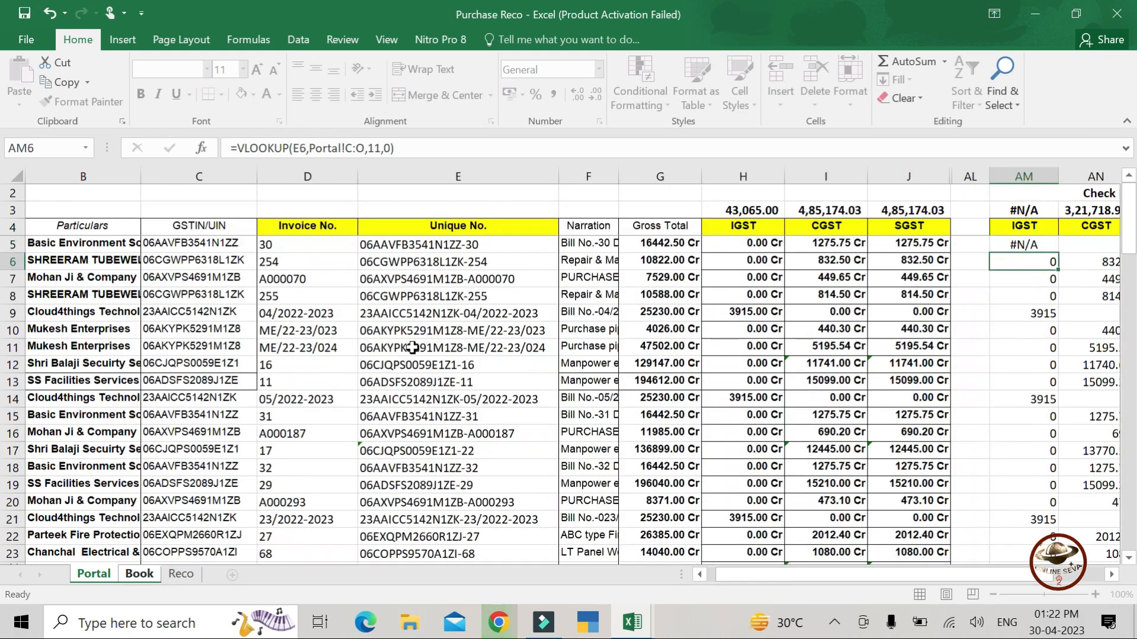
pyautogui.press('Up')
pyautogui.hscroll(2, 413, 347)
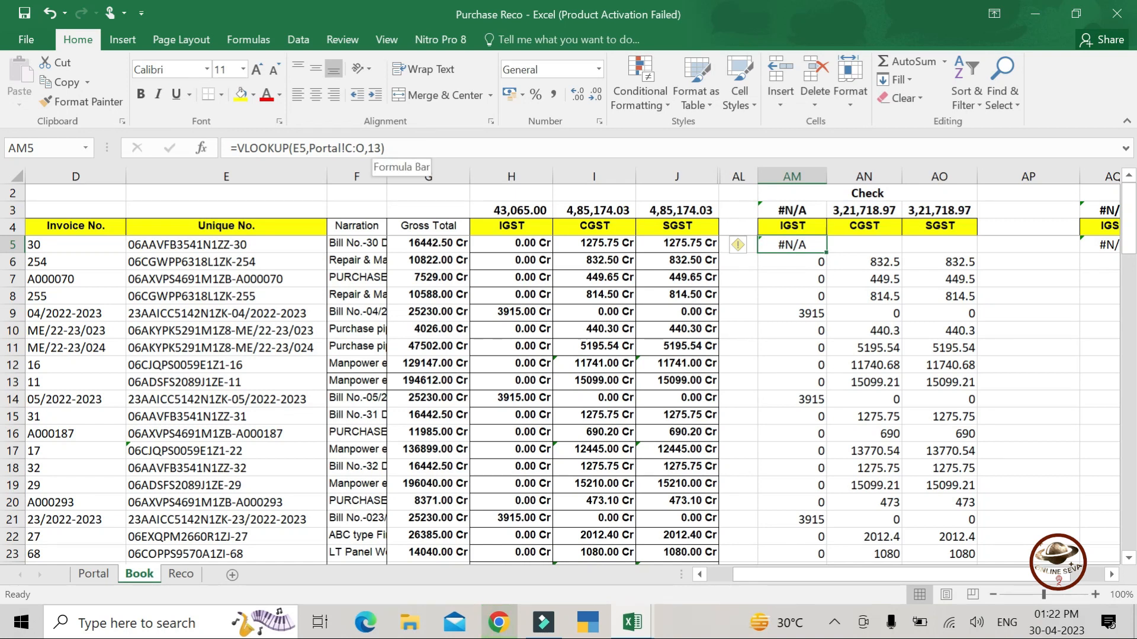
pyautogui.click(384, 148)
pyautogui.write(',0')
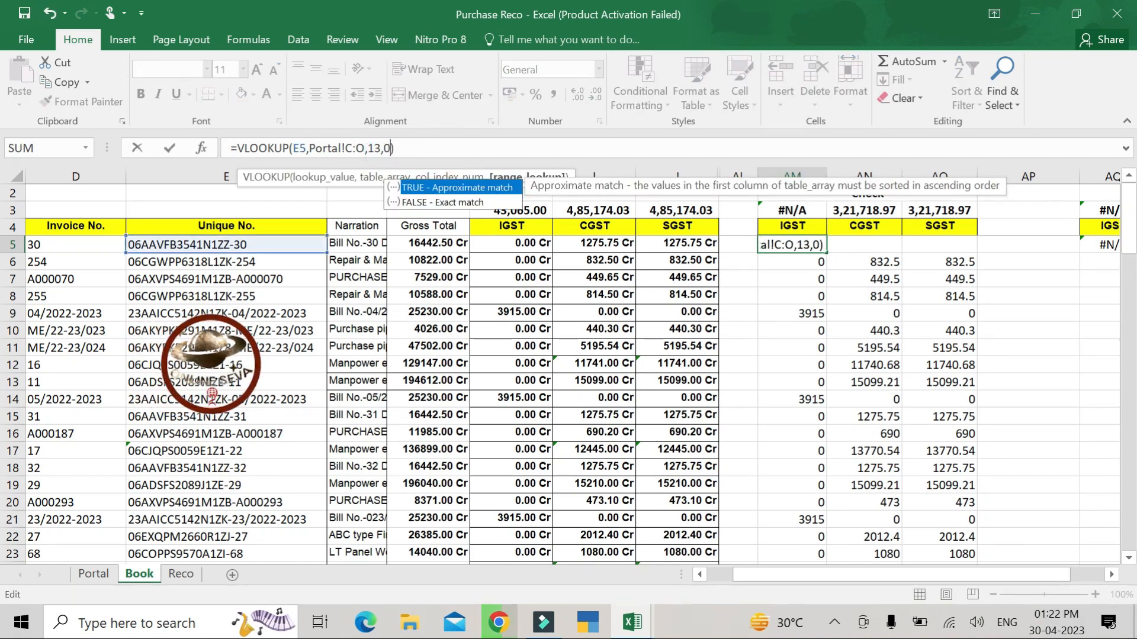
pyautogui.hotkey('ctrl', 'Return')
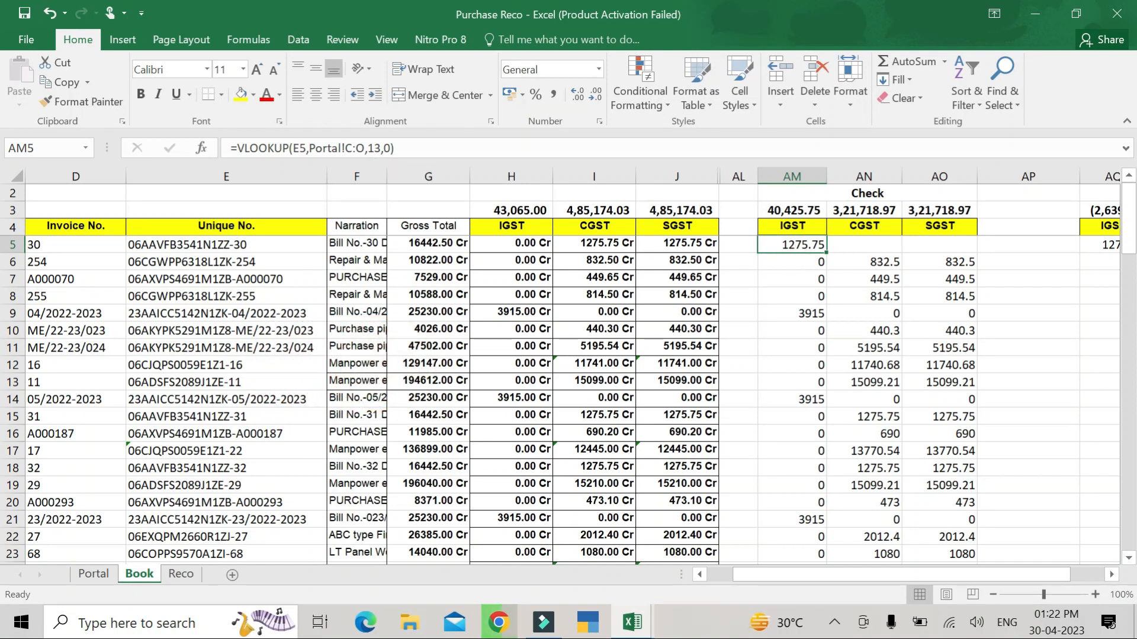
pyautogui.moveTo(395, 148); pyautogui.dragTo(230, 148)
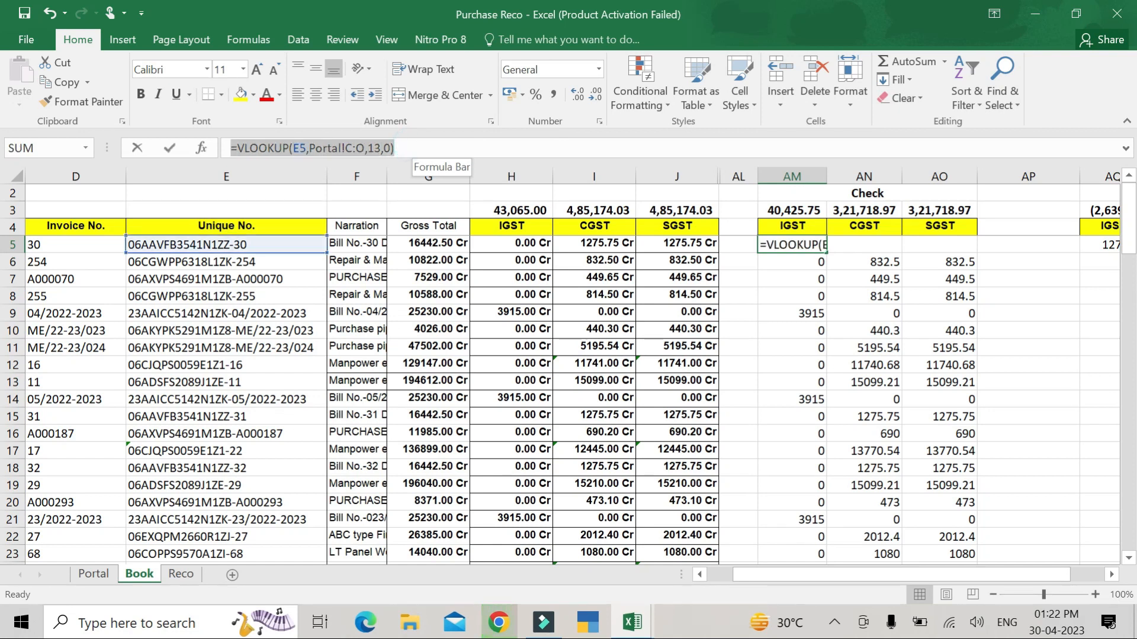
pyautogui.hotkey('ctrl', 'c')
# - Paste the copied lookup formula into the CGST and SGST Check cells AN5 and AO5
pyautogui.press('Escape')
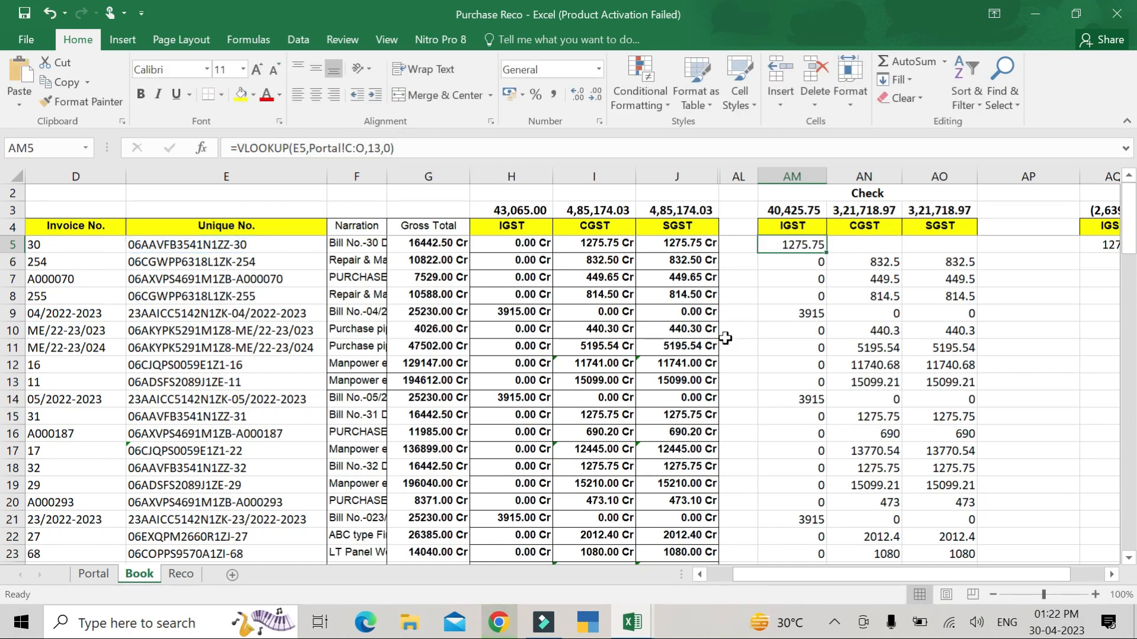
pyautogui.click(676, 243)
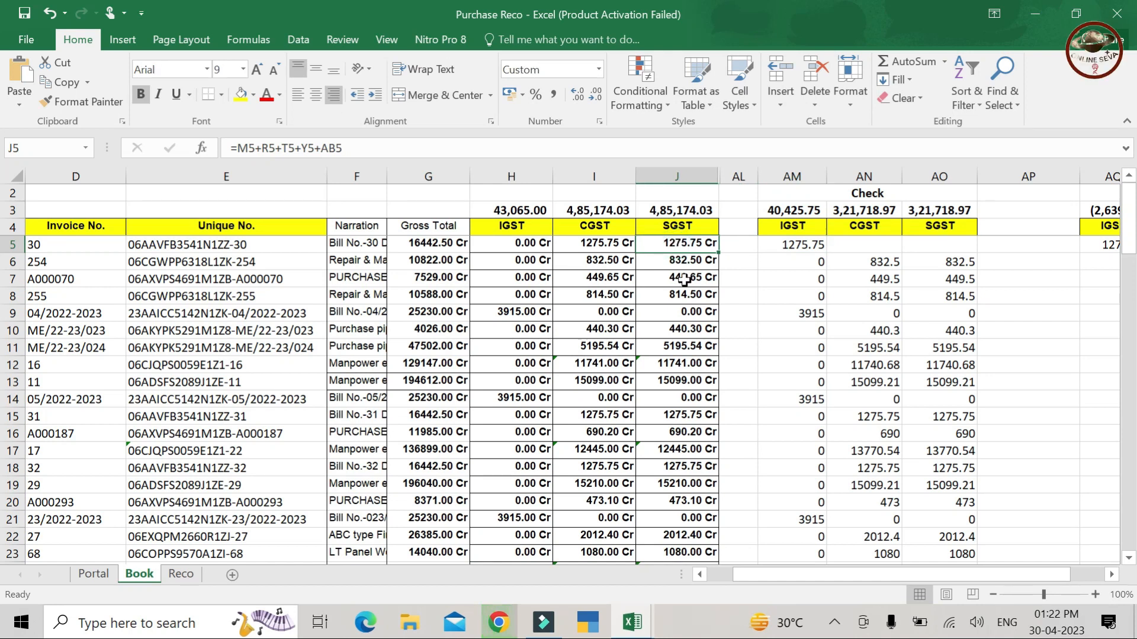
pyautogui.click(814, 244)
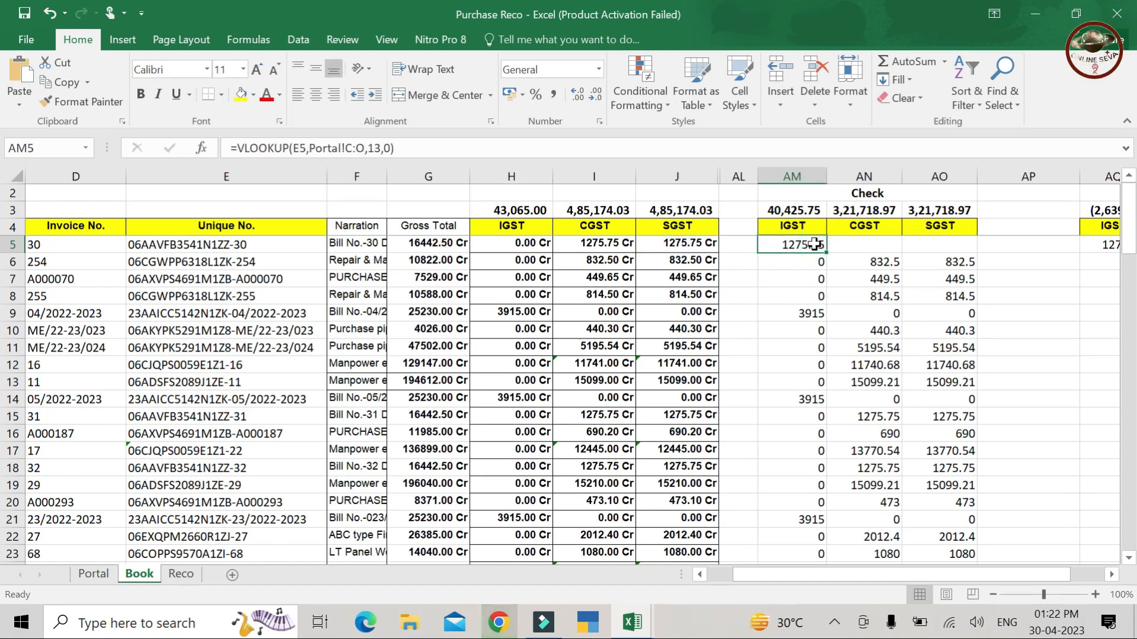
pyautogui.press('Right')
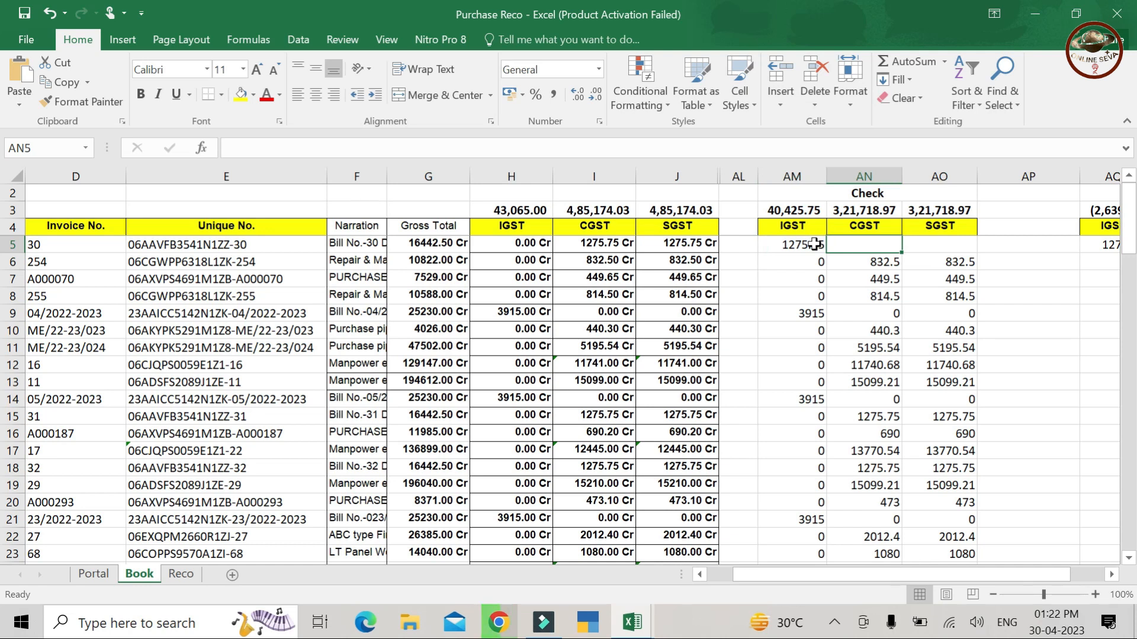
pyautogui.hotkey('ctrl', 'v')
pyautogui.press('Right')
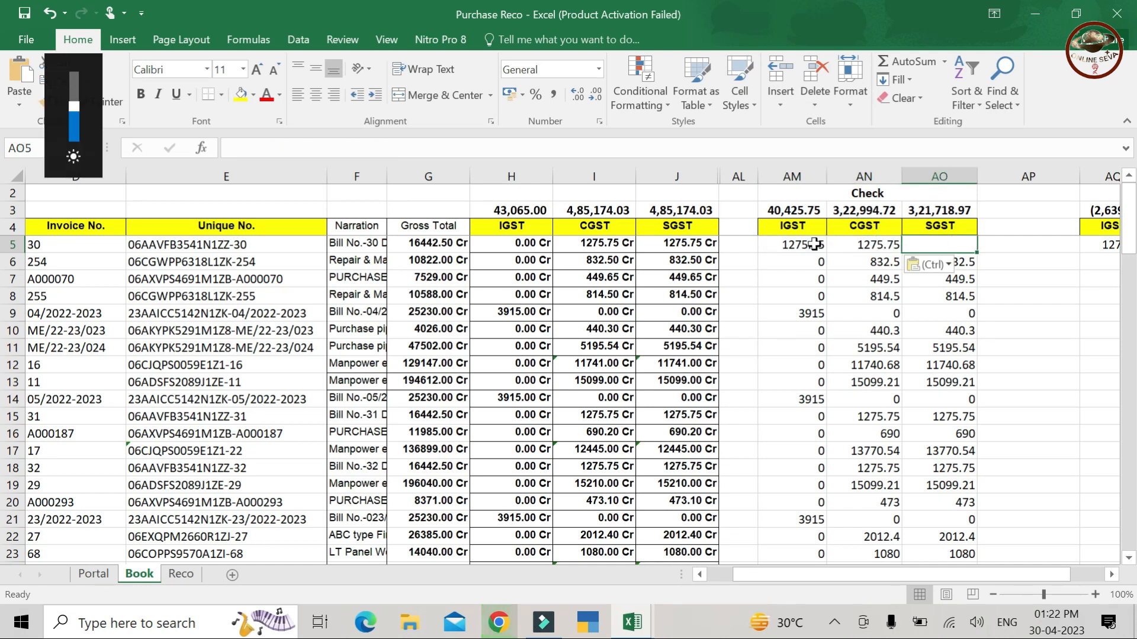
pyautogui.hotkey('ctrl', 'v')
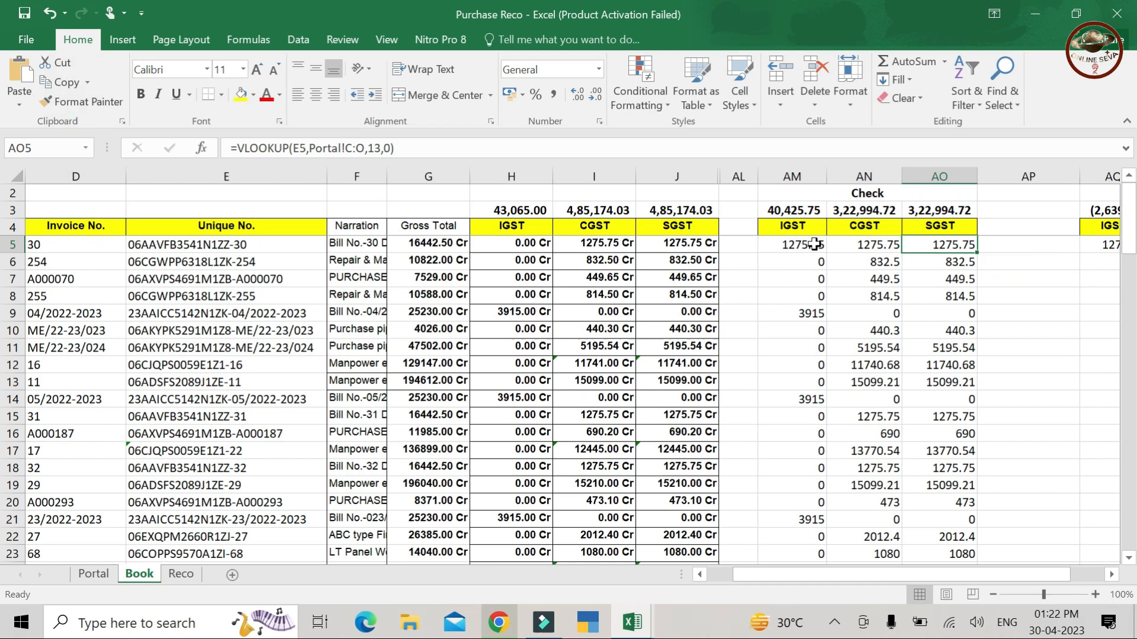
# - Correct the row 5 lookups to return Portal column 11 for IGST and 12 for CGST
pyautogui.click(813, 245)
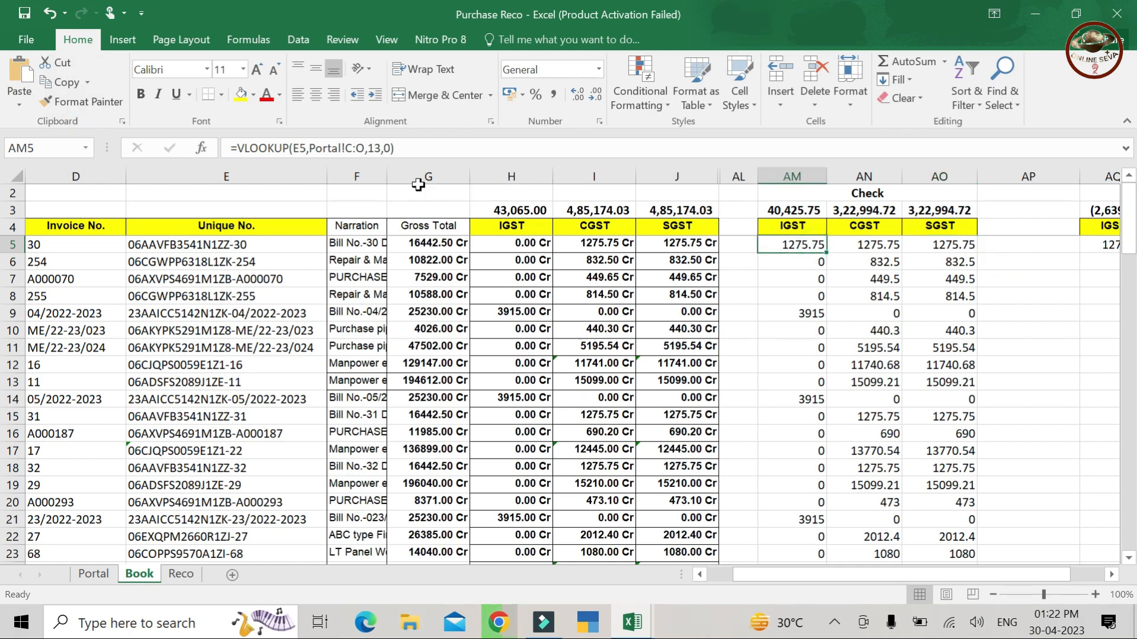
pyautogui.click(381, 148)
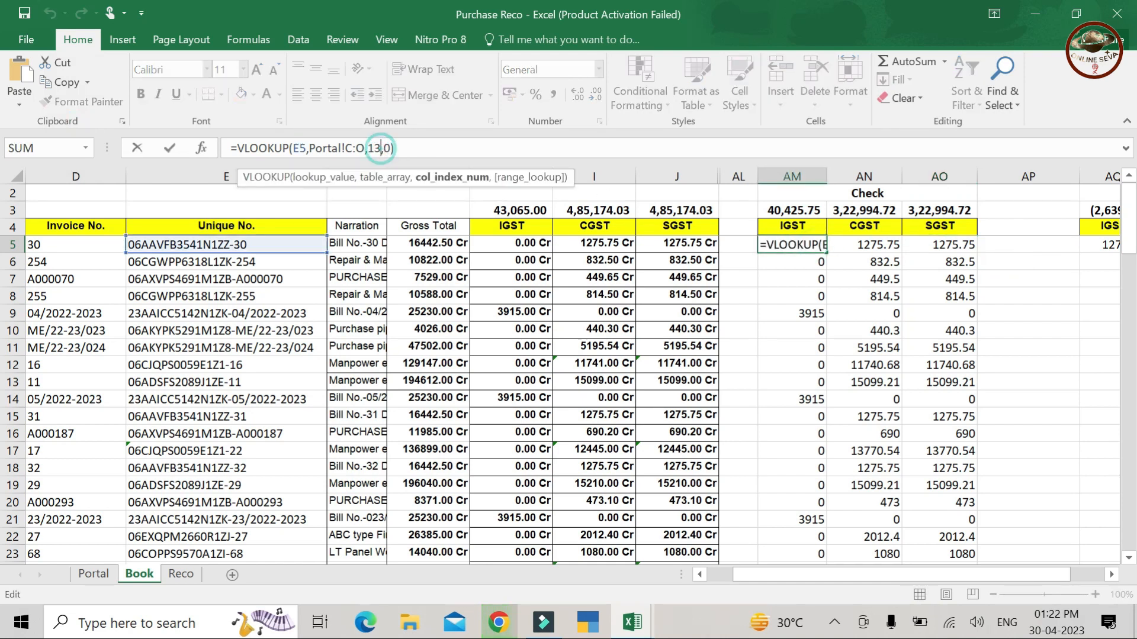
pyautogui.press('BackSpace')
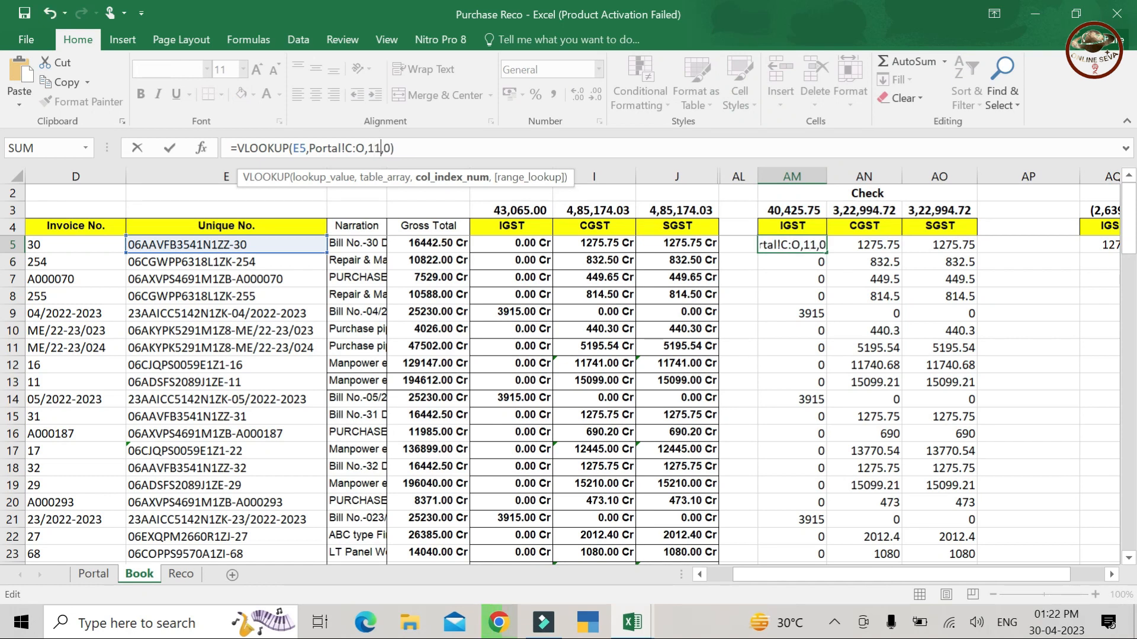
pyautogui.write('1')
pyautogui.press('Tab')
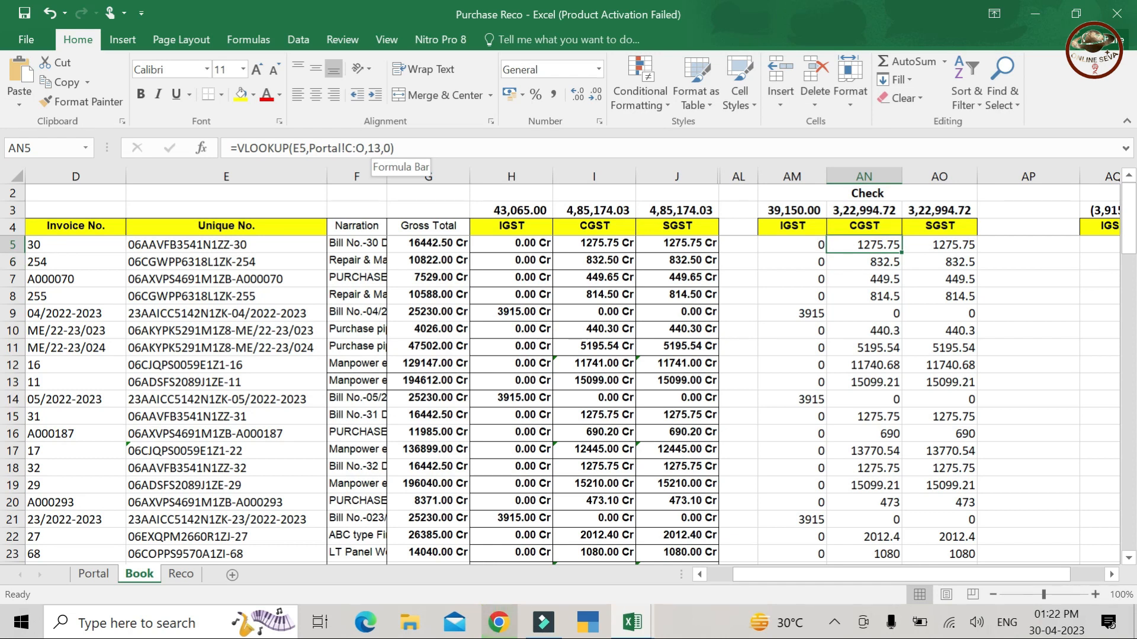
pyautogui.click(377, 148)
pyautogui.press('BackSpace')
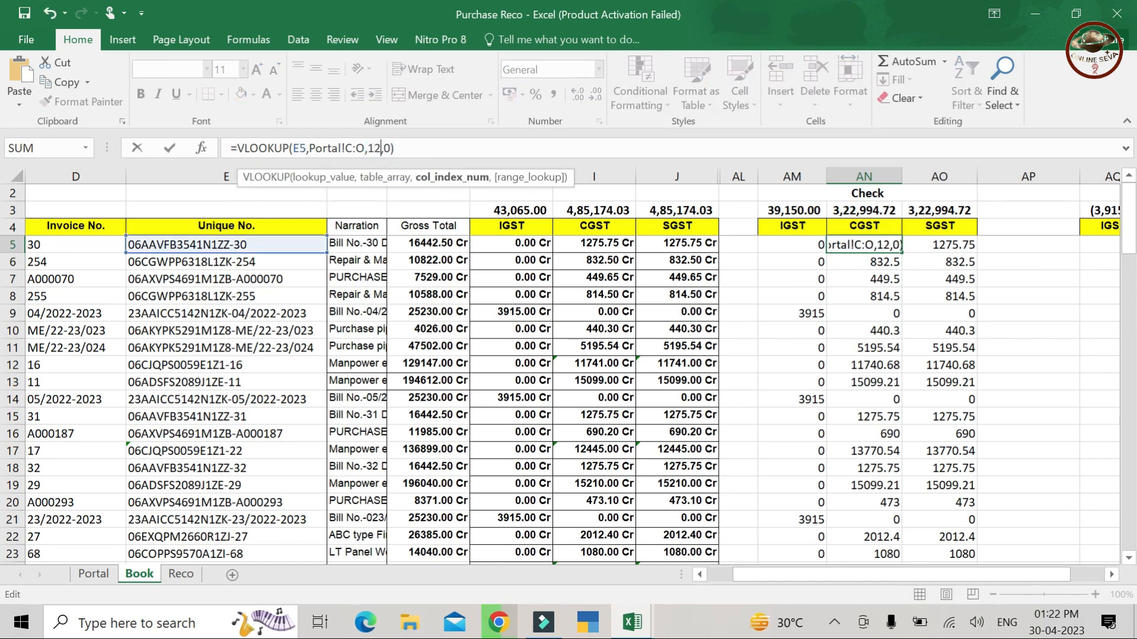
pyautogui.press('Return')
# - Copy the three row 5 Check lookups down the invoice rows to row 29
pyautogui.press('Up')
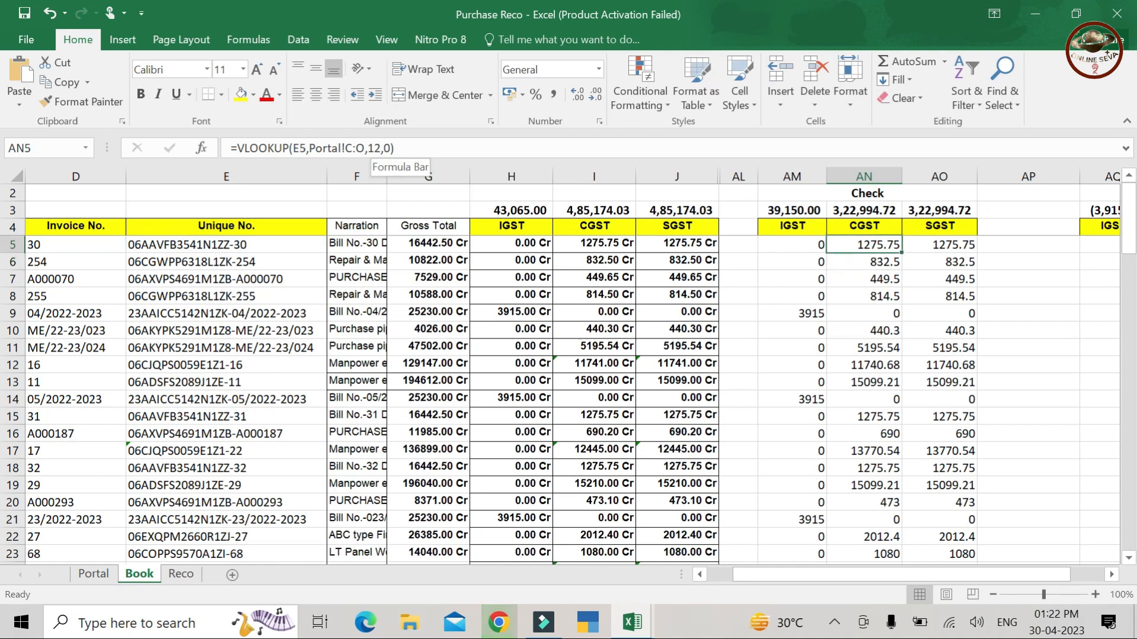
pyautogui.press('Left')
pyautogui.hotkey('shift', 'Right')
pyautogui.hotkey('shift', 'Right')
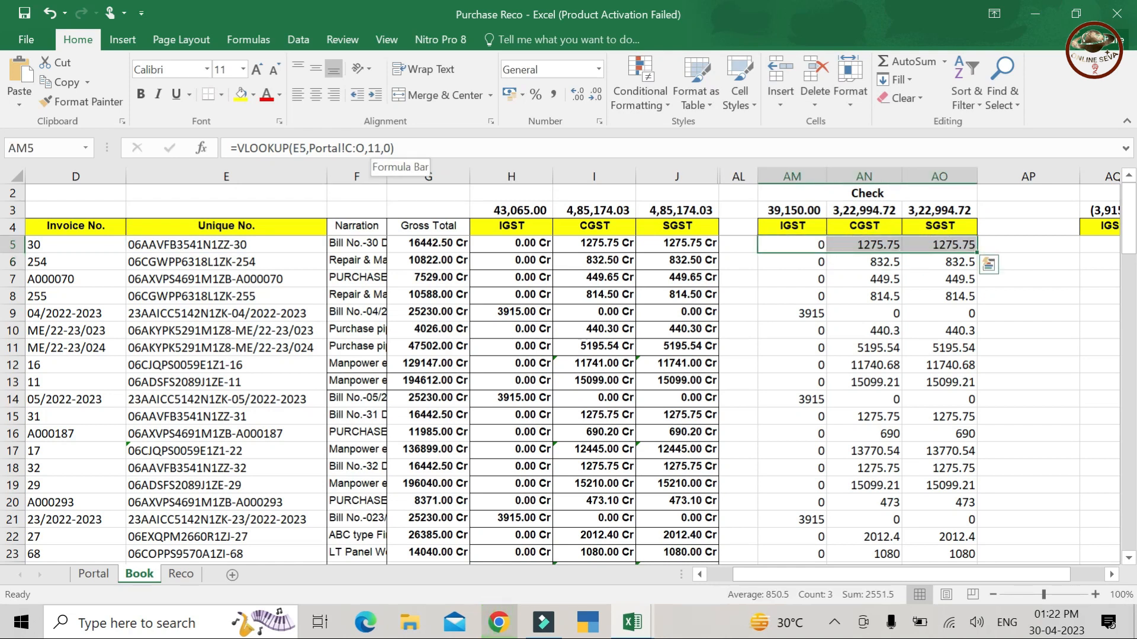
pyautogui.hotkey('ctrl', 'c')
pyautogui.hotkey('shift', 'Down')
pyautogui.hotkey('shift', 'Down')
pyautogui.hotkey('shift', 'Down')
pyautogui.hotkey('shift', 'Down')
pyautogui.hotkey('shift', 'Down')
pyautogui.hotkey('shift', 'Down')
pyautogui.hotkey('shift', 'Down')
pyautogui.hotkey('shift', 'Down')
pyautogui.hotkey('shift', 'Down')
pyautogui.hotkey('shift', 'Down')
pyautogui.hotkey('shift', 'Down')
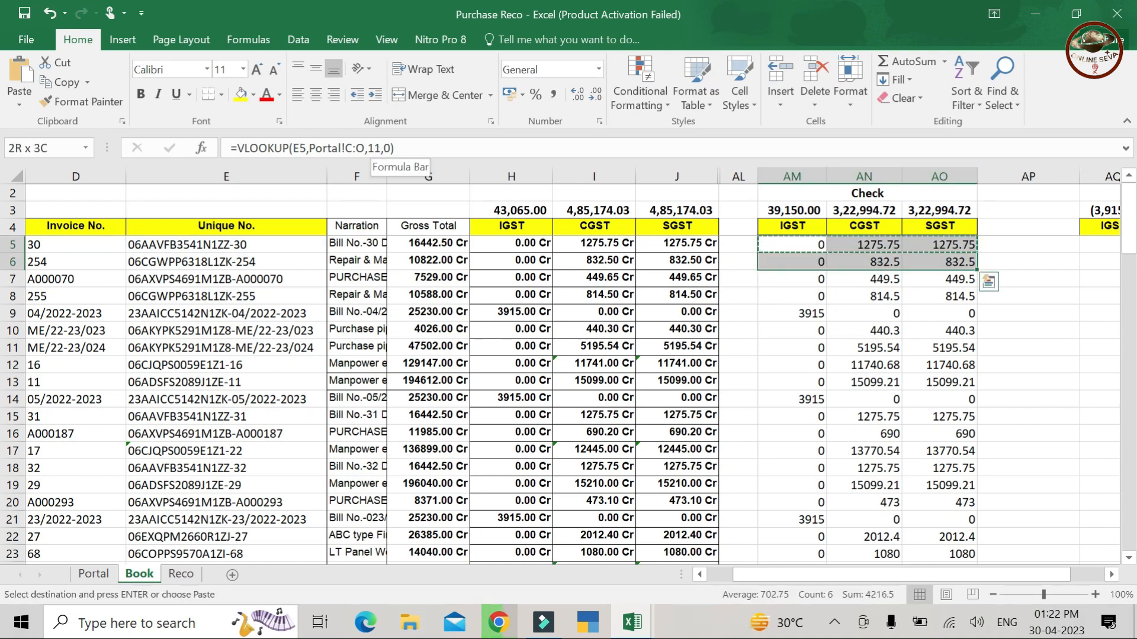
pyautogui.hotkey('shift', 'Down')
pyautogui.hotkey('shift', 'Down')
pyautogui.hotkey('shift', 'Down')
pyautogui.hotkey('shift', 'Down')
pyautogui.hotkey('shift', 'Down')
pyautogui.hotkey('shift', 'Down')
pyautogui.hotkey('shift', 'Down')
pyautogui.hotkey('shift', 'Down')
pyautogui.hotkey('shift', 'Down')
pyautogui.hotkey('shift', 'Down')
pyautogui.hotkey('shift', 'Down')
pyautogui.hotkey('shift', 'Down')
pyautogui.hotkey('shift', 'Down')
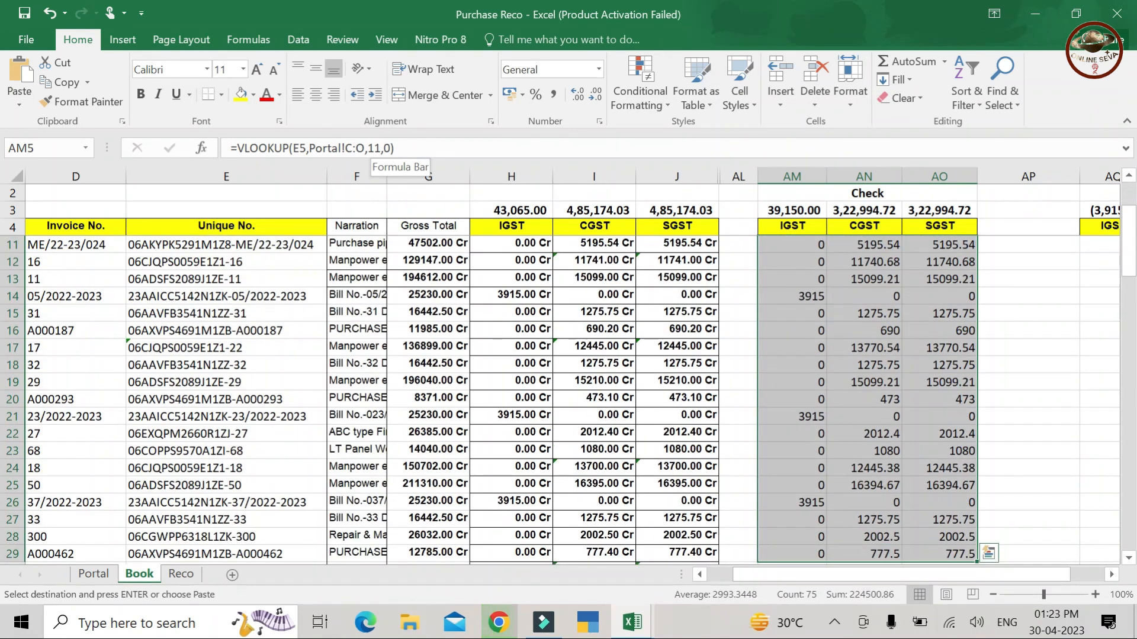
pyautogui.press('Return')
pyautogui.press('Up')
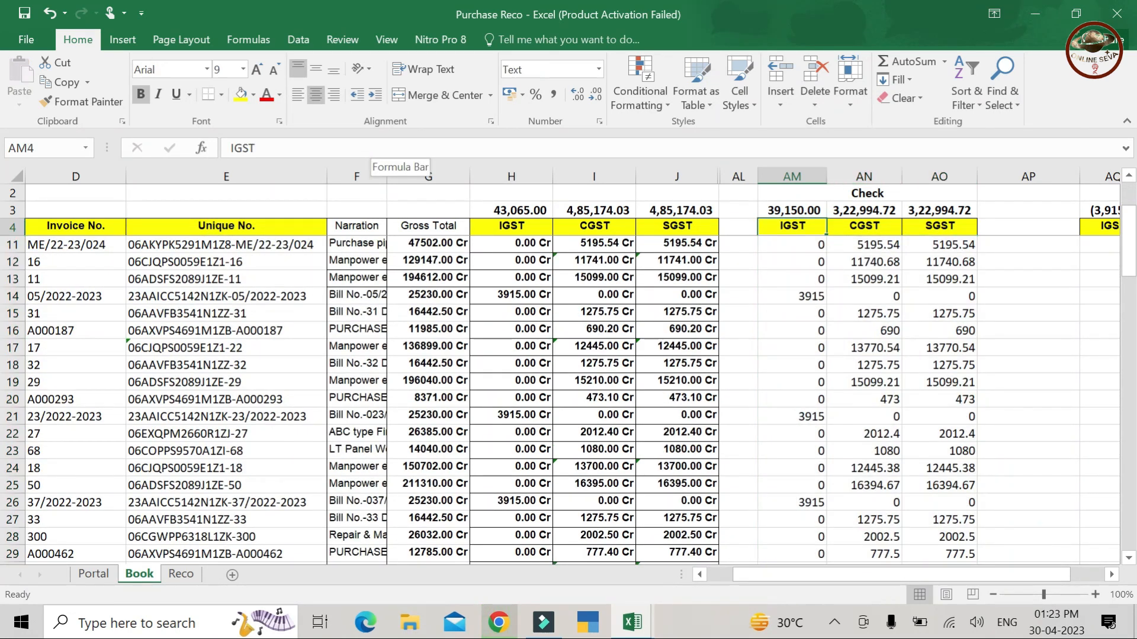
pyautogui.press('Up')
pyautogui.press('Up')
pyautogui.press('Up')
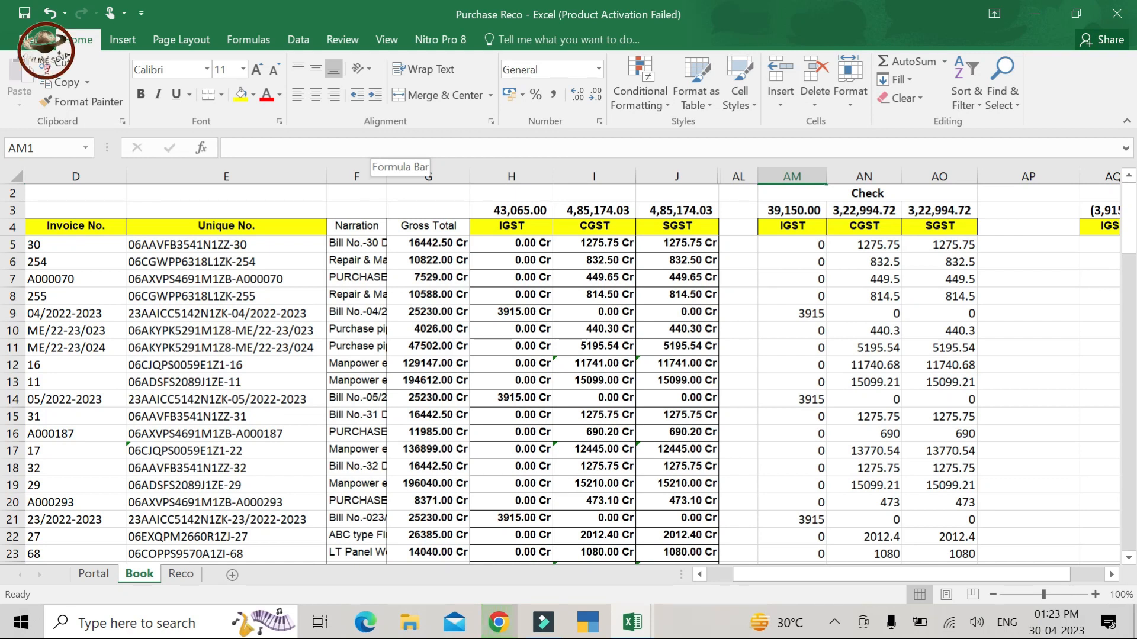
# - Enter a first draft of the Diff IGST formula in AQ5 using the Check and Book amounts
pyautogui.press('Down')
pyautogui.press('Down')
pyautogui.press('Down')
pyautogui.press('Down')
pyautogui.press('Right')
pyautogui.press('Right')
pyautogui.press('Right')
pyautogui.press('Right')
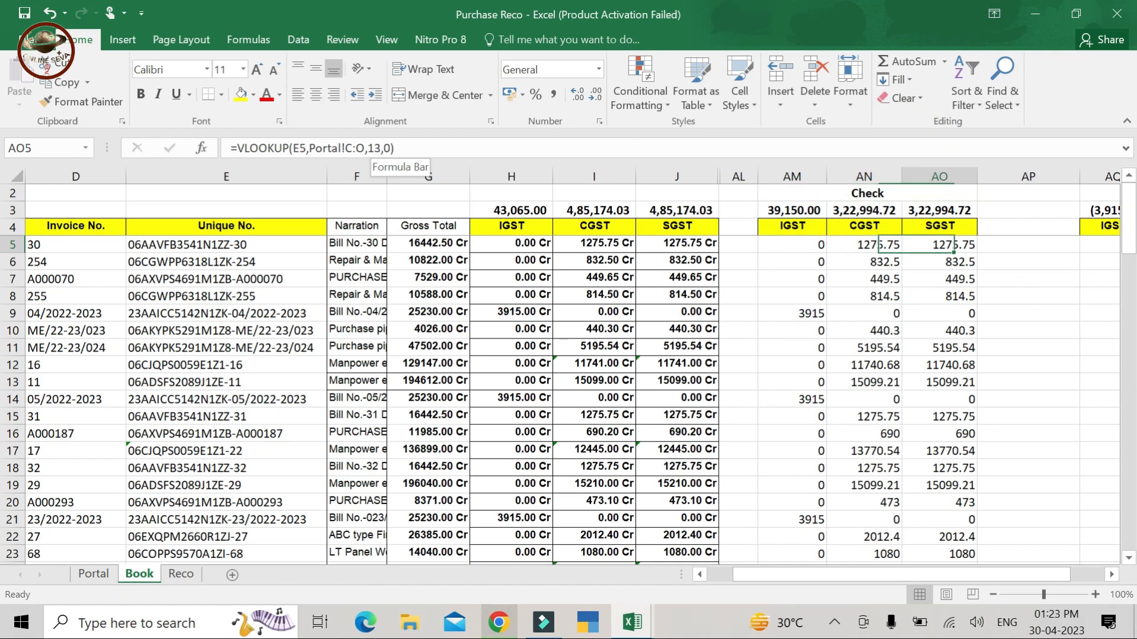
pyautogui.press('Right')
pyautogui.press('Right')
pyautogui.press('Right')
pyautogui.press('Left')
pyautogui.press('Left')
pyautogui.press('Left')
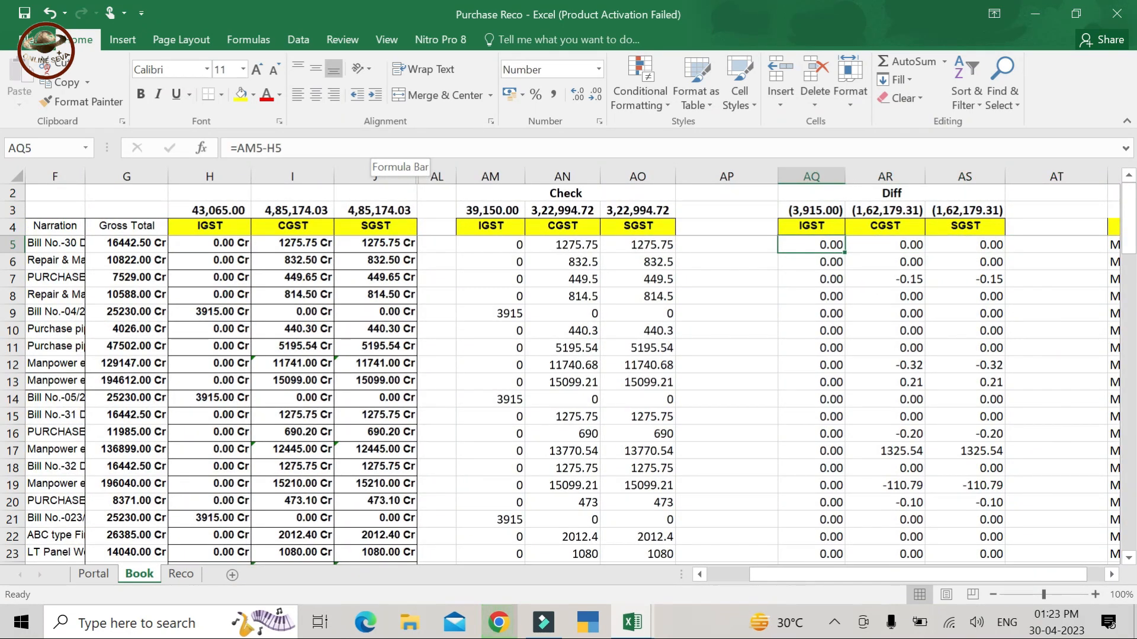
pyautogui.write('=')
pyautogui.press('Left')
pyautogui.press('Left')
pyautogui.press('Left')
pyautogui.press('Left')
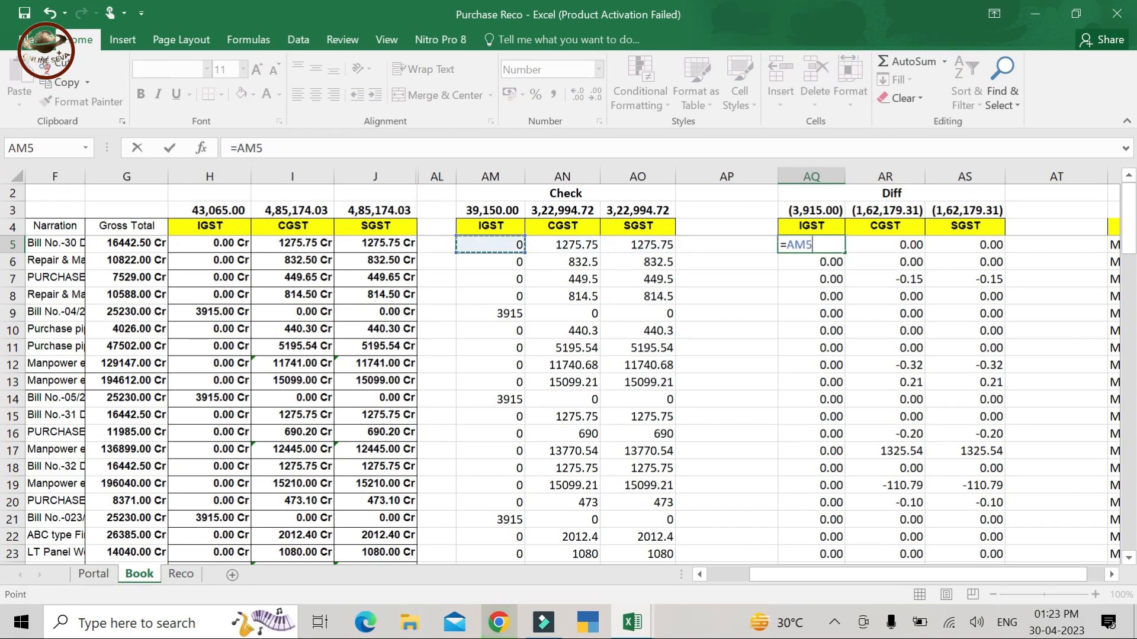
pyautogui.press('Left')
pyautogui.press('Left')
pyautogui.write('-')
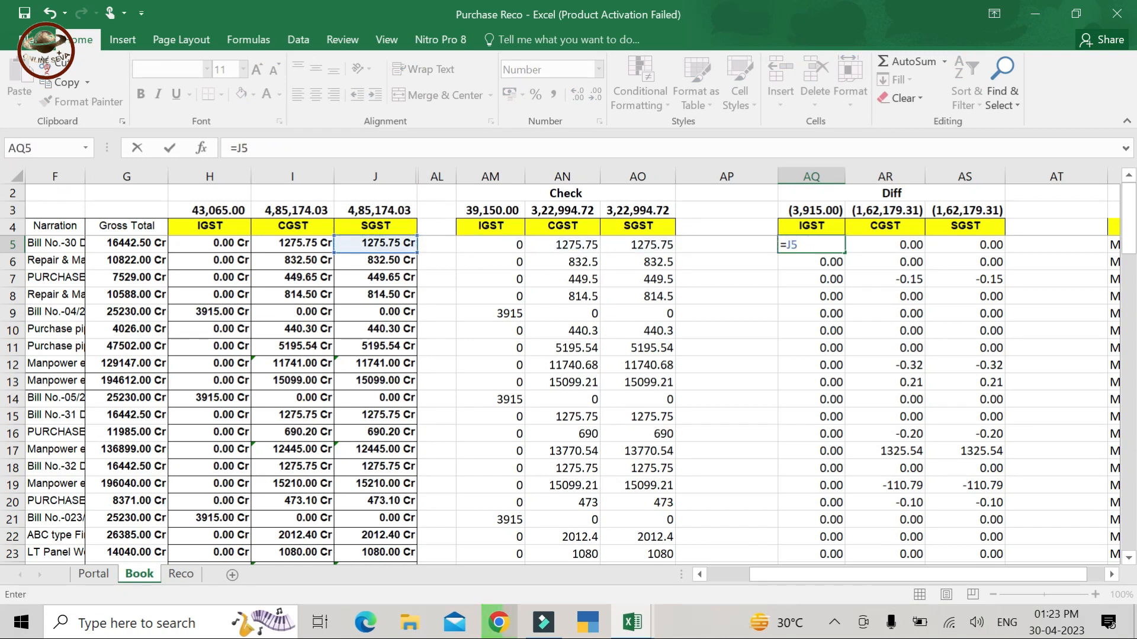
pyautogui.press('Left')
pyautogui.press('Left')
pyautogui.press('Left')
pyautogui.press('Left')
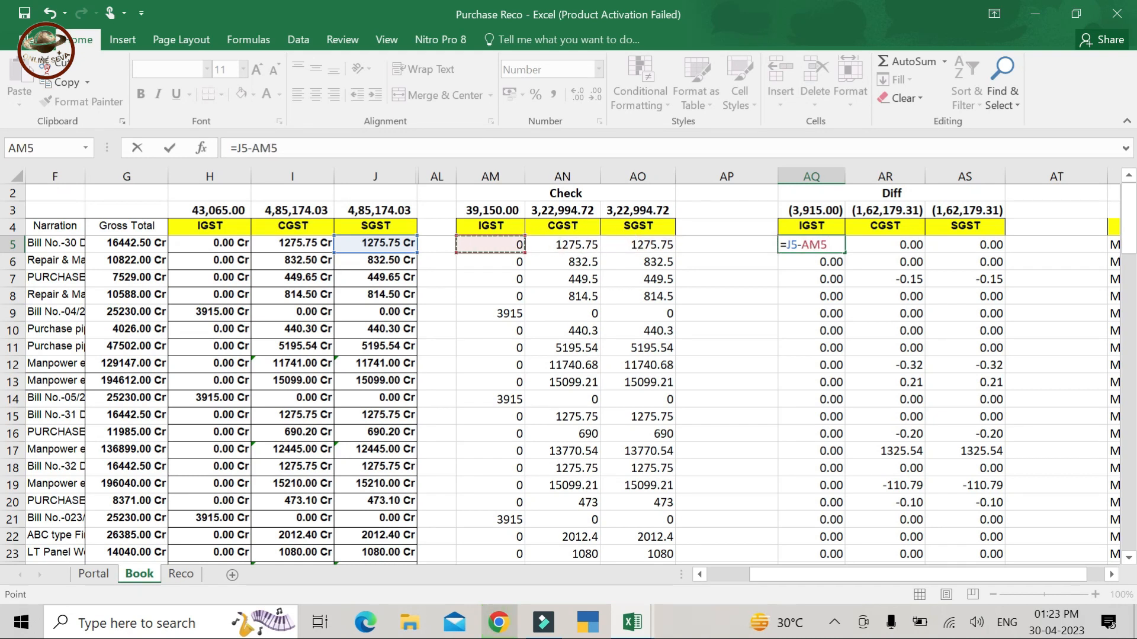
pyautogui.hotkey('ctrl', 'Return')
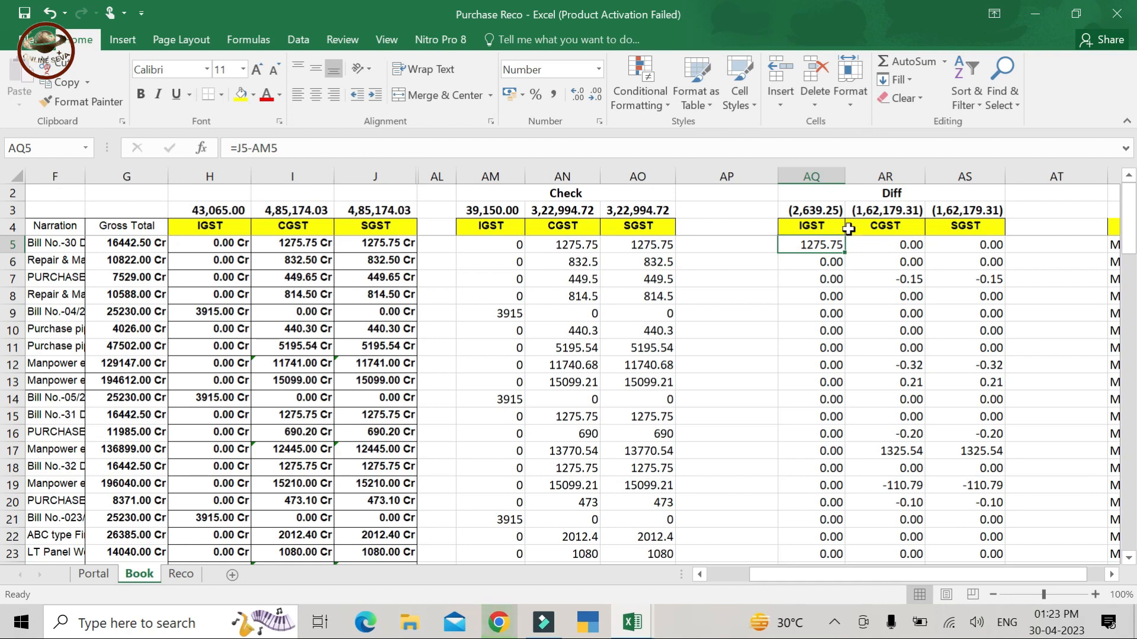
# - Correct AQ5 to =AM5-H5 and copy it across to the CGST and SGST Diff columns
pyautogui.write('=')
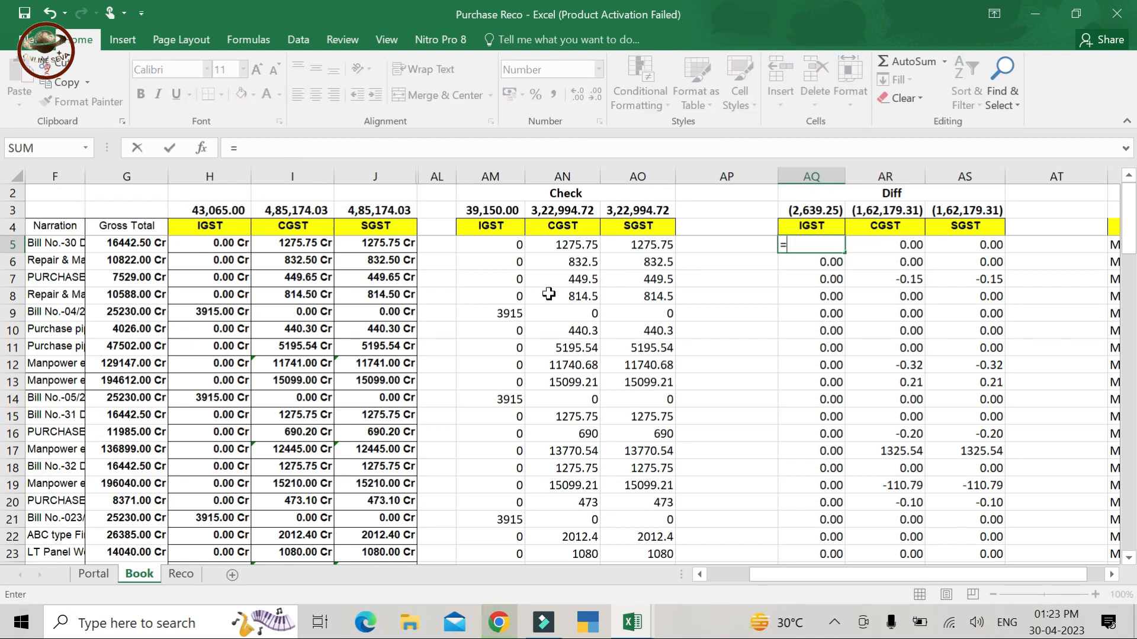
pyautogui.click(504, 246)
pyautogui.write('-')
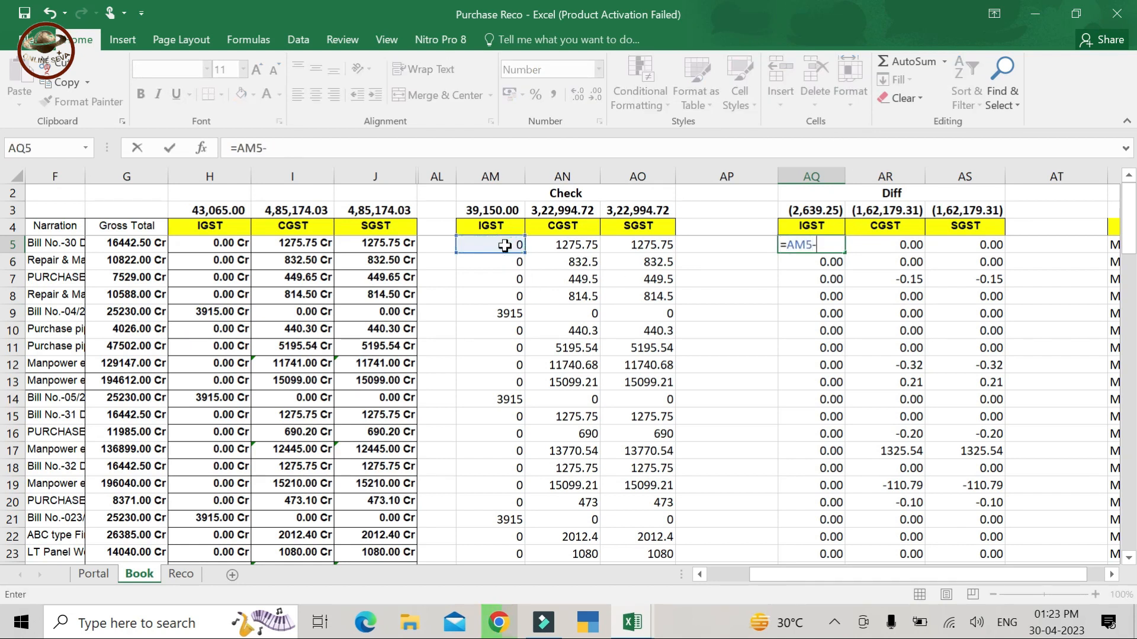
pyautogui.click(211, 243)
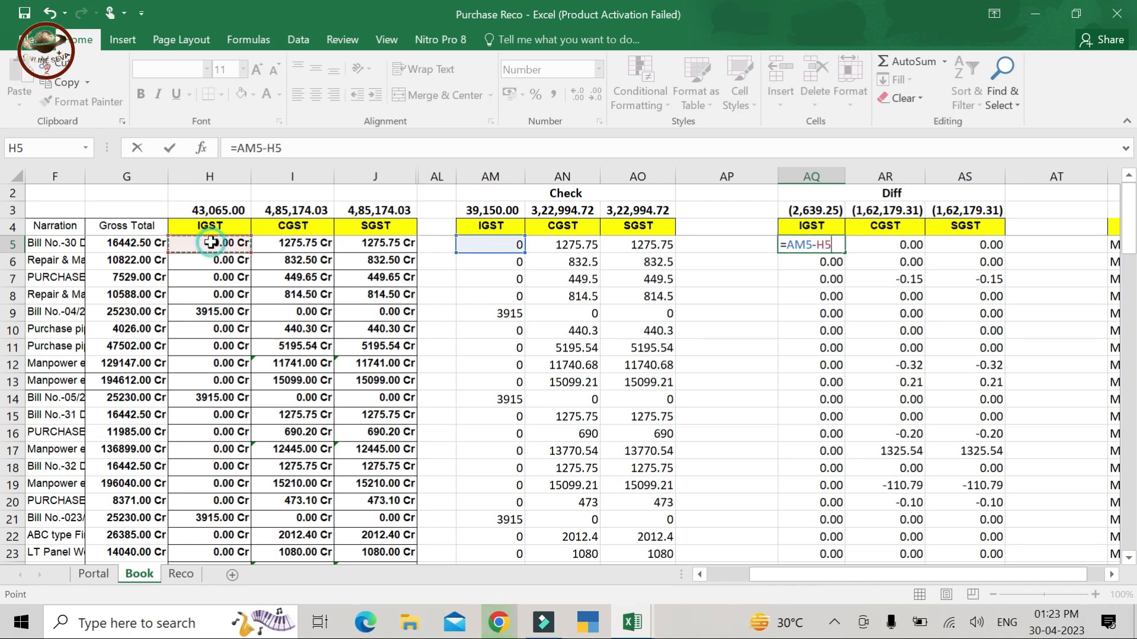
pyautogui.press('Return')
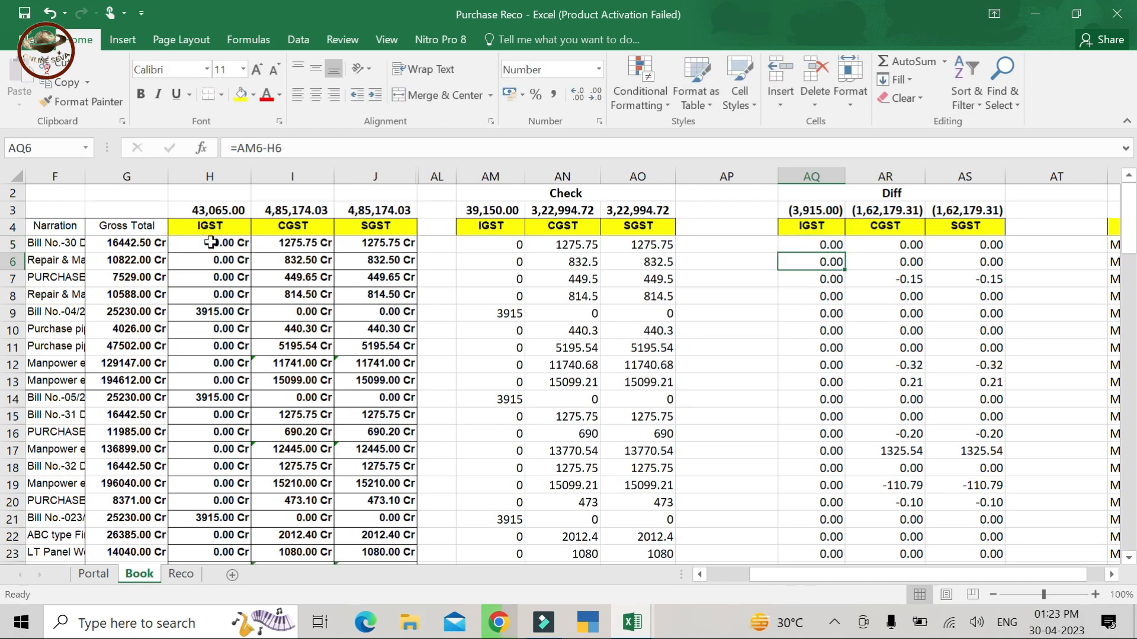
pyautogui.click(827, 242)
pyautogui.moveTo(842, 253)
pyautogui.mouseDown()
pyautogui.moveTo(1004, 255)
pyautogui.moveTo(1005, 397)
pyautogui.mouseUp()
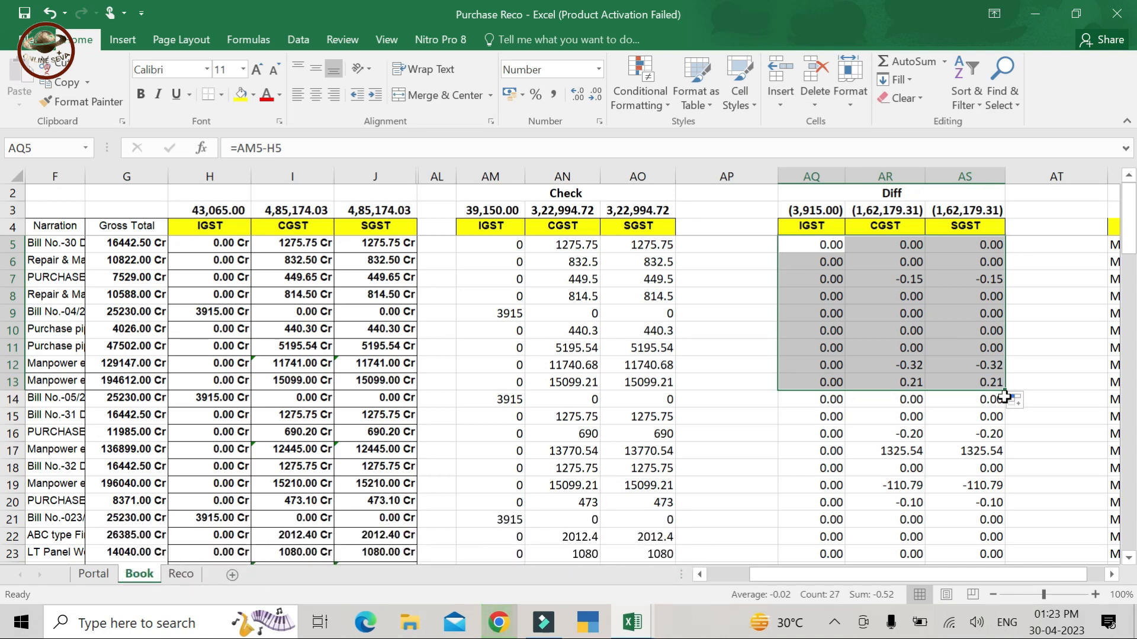
# - Add filters to header row 4 and filter Diff IGST to exclude 0.00, leaving the -3915.00 invoice
pyautogui.press('Right')
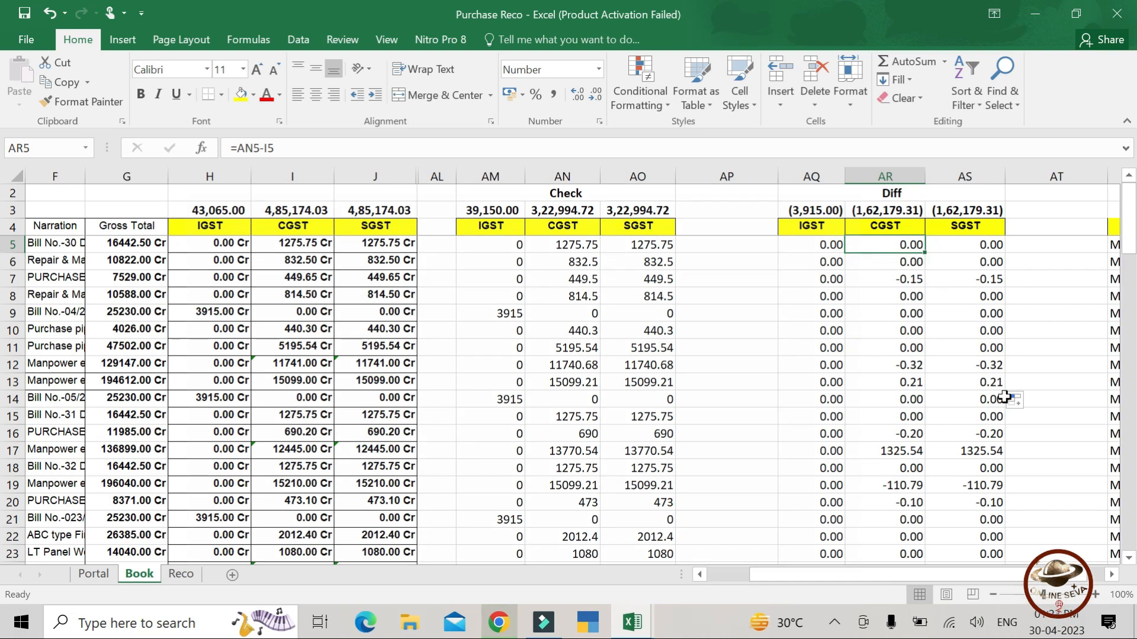
pyautogui.click(832, 222)
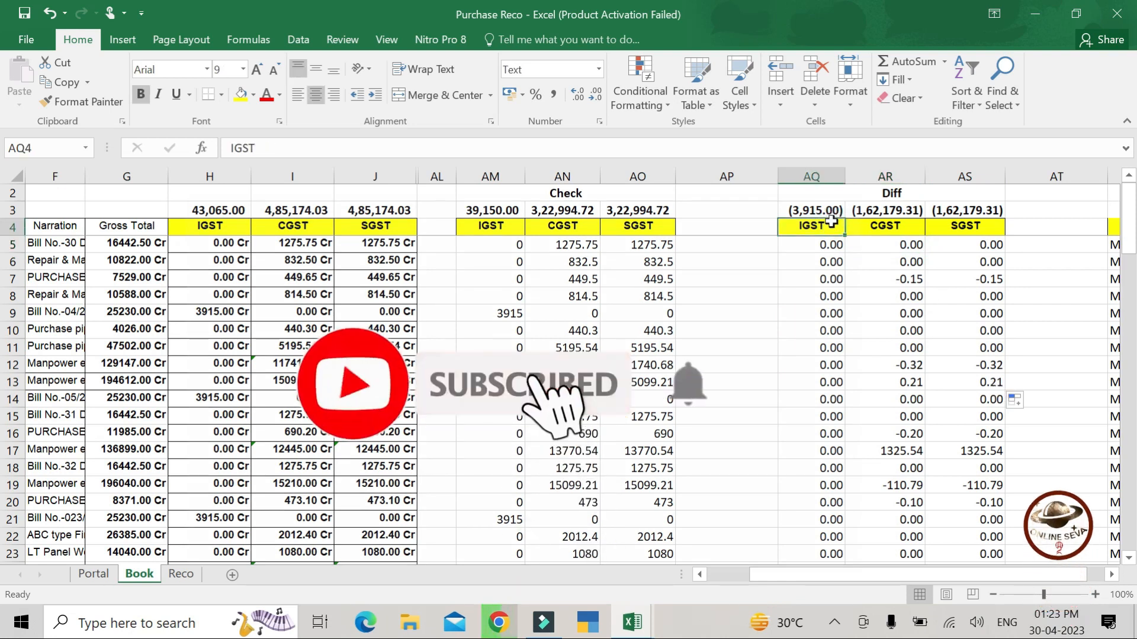
pyautogui.hotkey('shift', 'space')
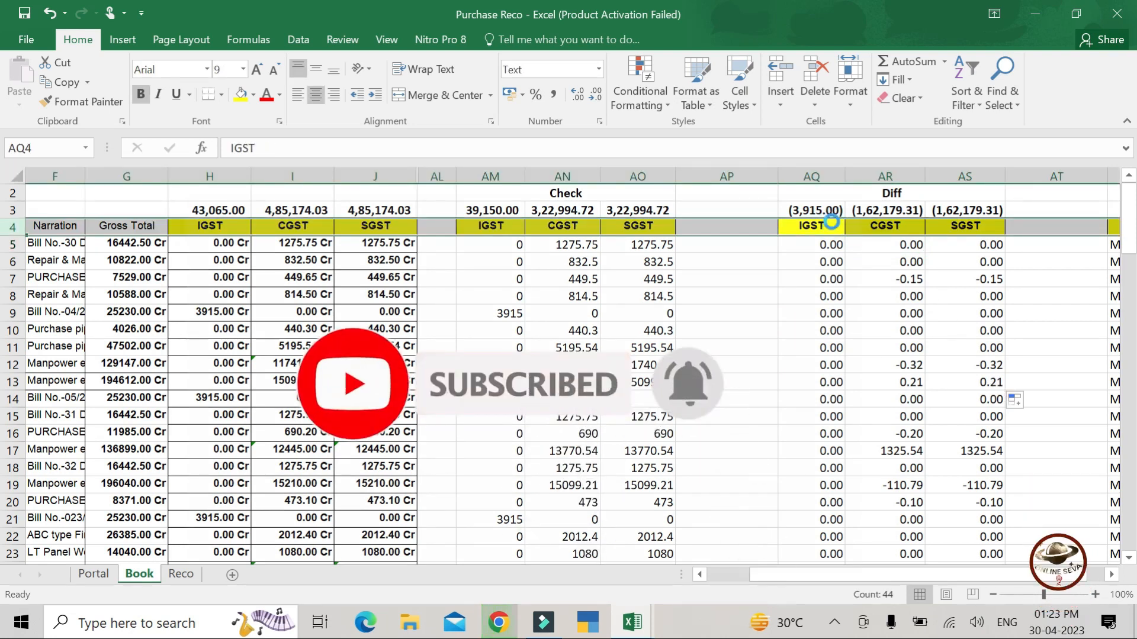
pyautogui.hotkey('ctrl', 'shift', 'l')
pyautogui.press('Right')
pyautogui.press('Right')
pyautogui.press('Right')
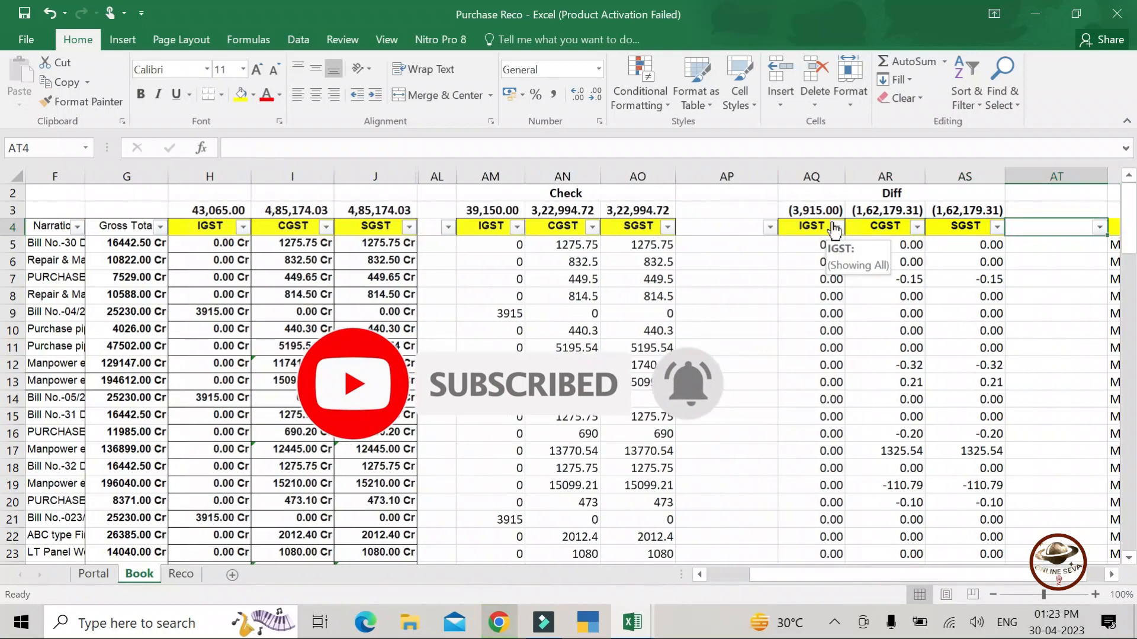
pyautogui.click(835, 227)
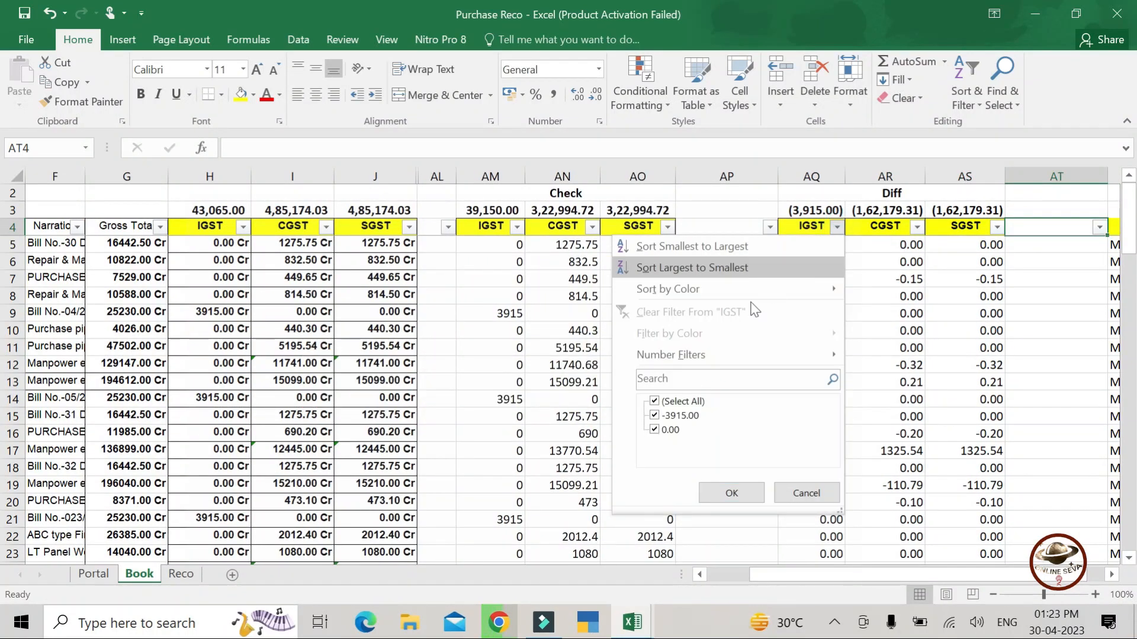
pyautogui.click(655, 430)
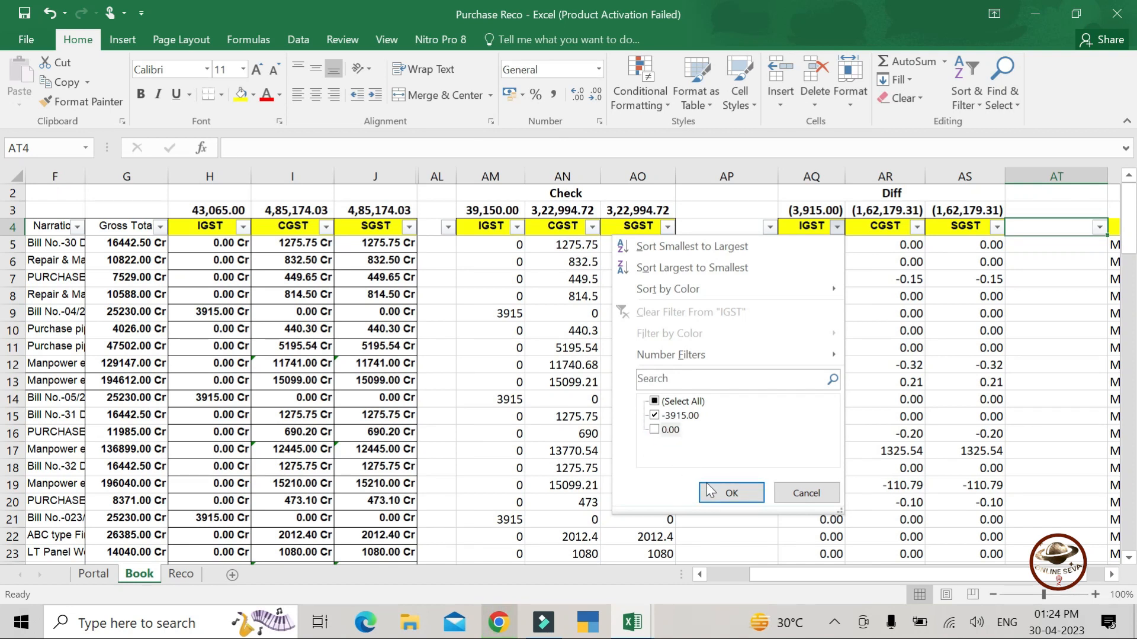
pyautogui.click(730, 493)
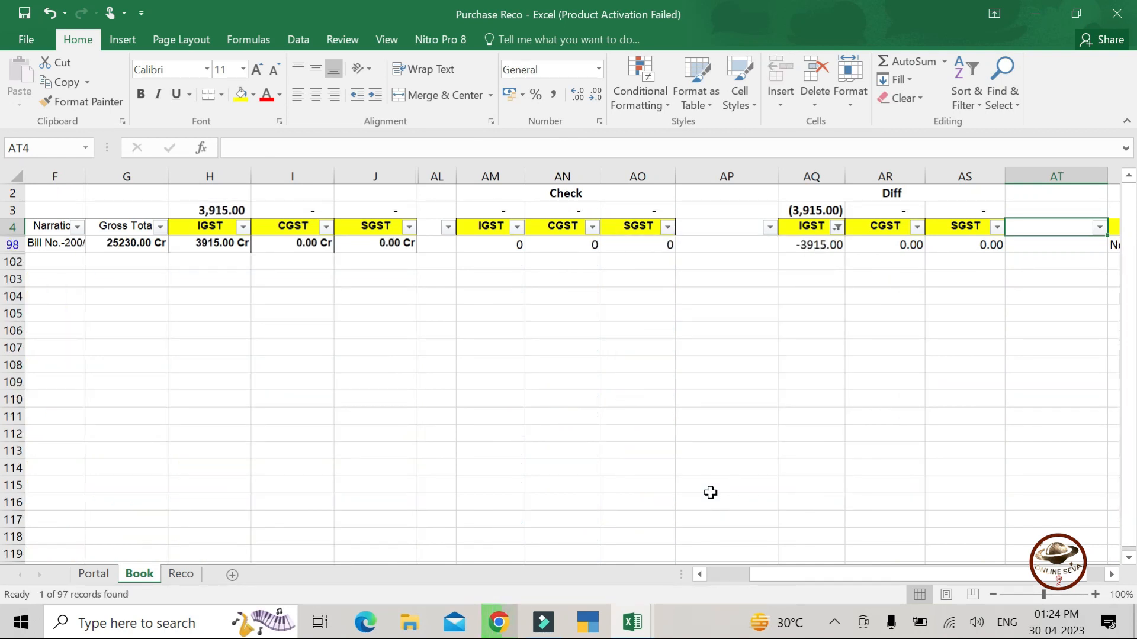
# - Move along row 98 to review its 3915.00 Book IGST, zero Check IGST and Remarks result
pyautogui.press('Down')
pyautogui.press('Left')
pyautogui.press('Left')
pyautogui.press('Left')
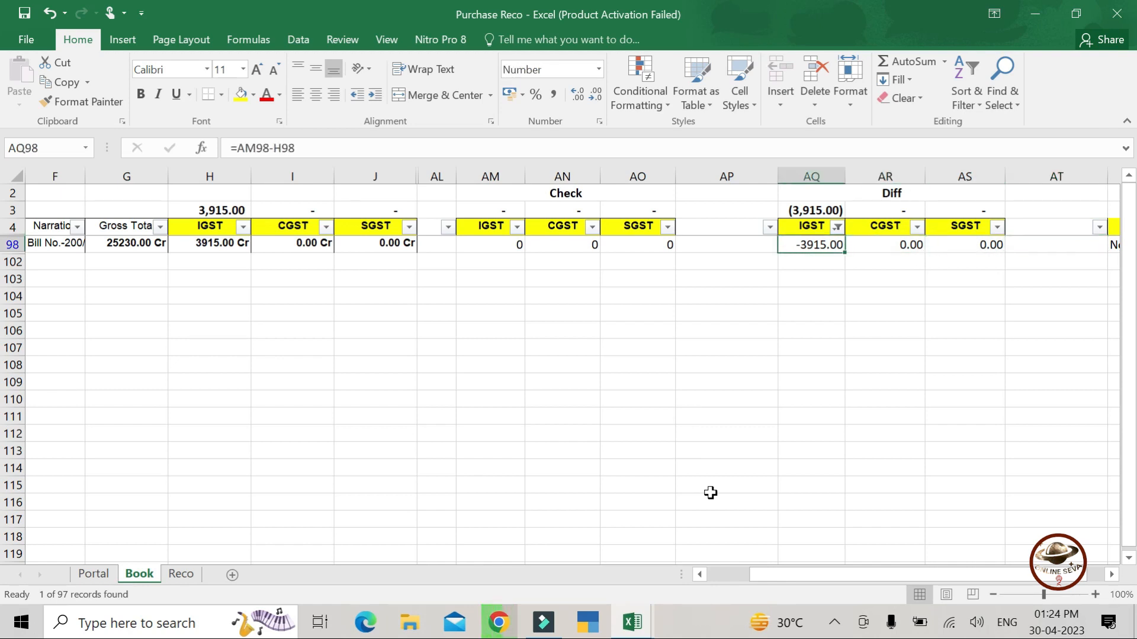
pyautogui.press('Left')
pyautogui.press('Left')
pyautogui.press('Left')
pyautogui.press('Left')
pyautogui.press('Left')
pyautogui.press('Left')
pyautogui.press('Left')
pyautogui.press('Left')
pyautogui.press('Left')
pyautogui.press('Left')
pyautogui.press('Right')
pyautogui.press('Right')
pyautogui.press('Right')
pyautogui.press('Right')
pyautogui.press('Left')
pyautogui.press('Left')
pyautogui.press('Left')
pyautogui.press('Left')
pyautogui.press('Left')
pyautogui.press('Left')
pyautogui.press('Right')
pyautogui.press('Right')
pyautogui.press('Right')
pyautogui.press('Right')
pyautogui.press('Right')
pyautogui.press('Right')
pyautogui.press('Right')
pyautogui.press('Right')
pyautogui.press('Right')
pyautogui.press('Right')
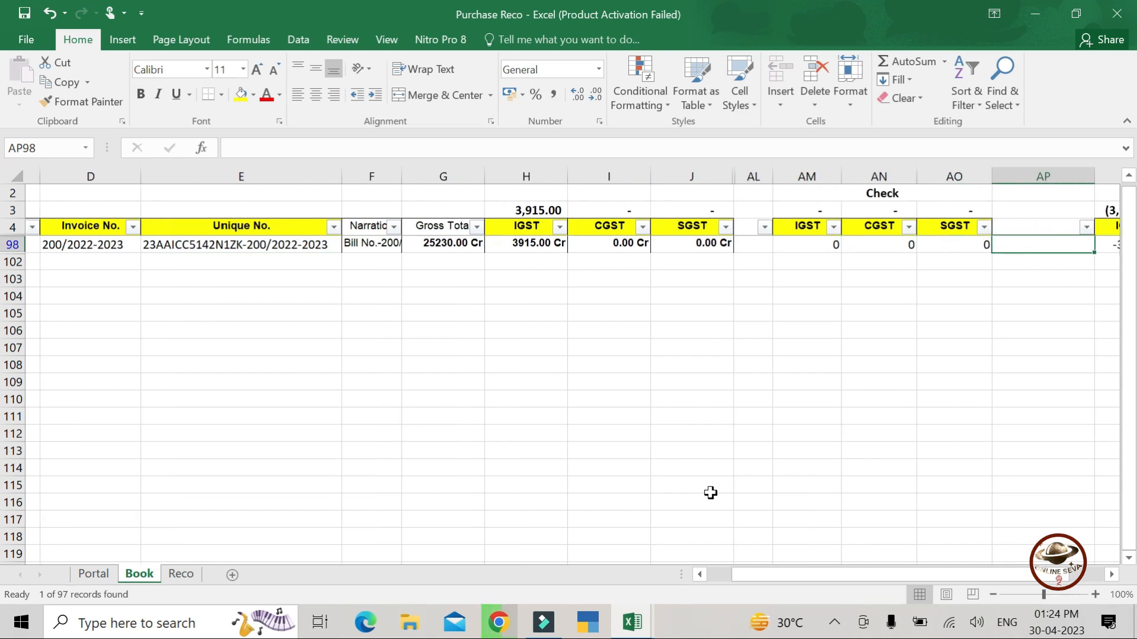
pyautogui.press('Left')
pyautogui.press('Left')
pyautogui.press('Left')
pyautogui.press('Left')
pyautogui.press('Left')
pyautogui.press('Left')
pyautogui.press('Left')
pyautogui.press('Left')
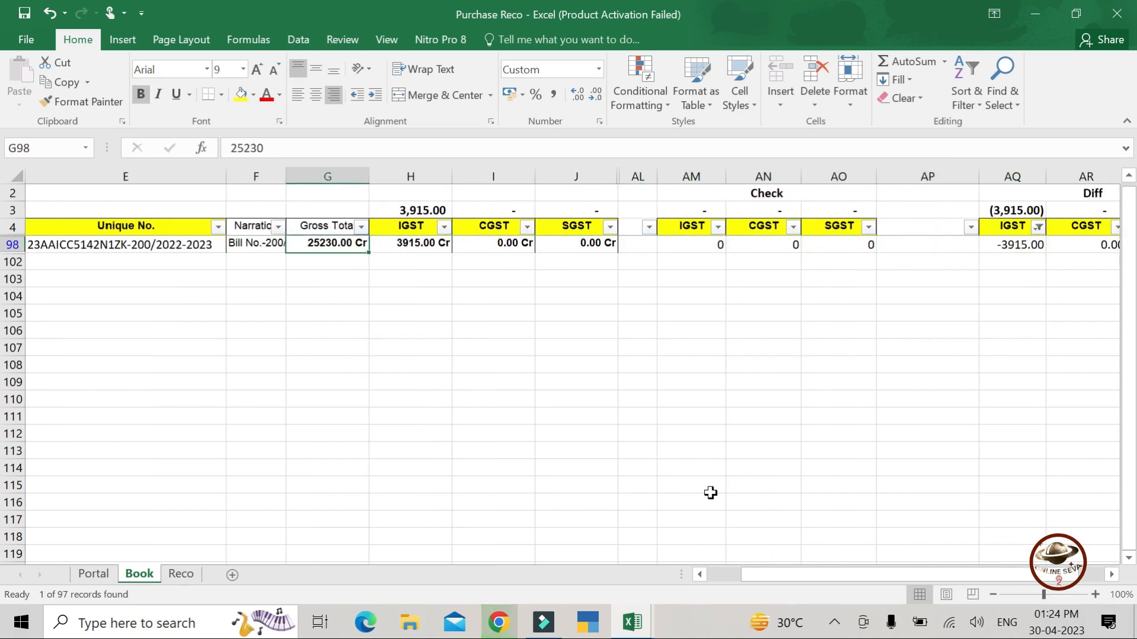
pyautogui.press('Left')
pyautogui.press('Right')
pyautogui.press('Right')
pyautogui.press('Right')
pyautogui.press('Right')
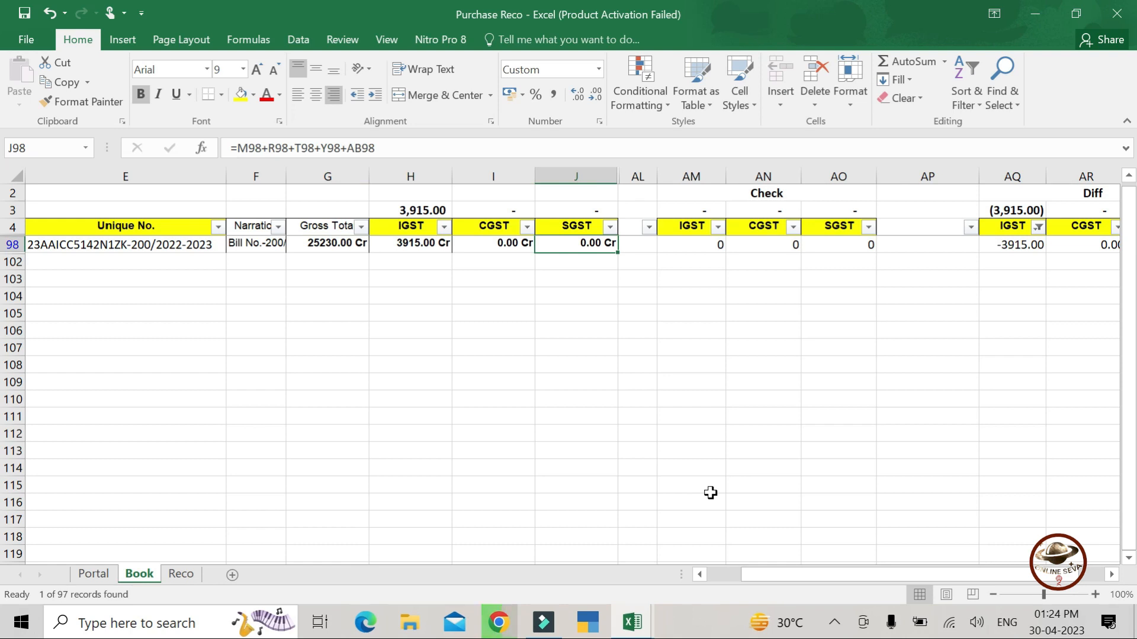
pyautogui.press('Right')
pyautogui.press('Right')
pyautogui.press('Right')
pyautogui.press('Right')
pyautogui.press('Right')
pyautogui.press('Right')
pyautogui.press('Right')
pyautogui.press('Right')
pyautogui.press('Right')
pyautogui.press('Right')
pyautogui.press('Right')
pyautogui.press('Right')
# - Copy the Cloud4things supplier GSTIN from cell C98 and go to the Portal sheet
pyautogui.press('Left')
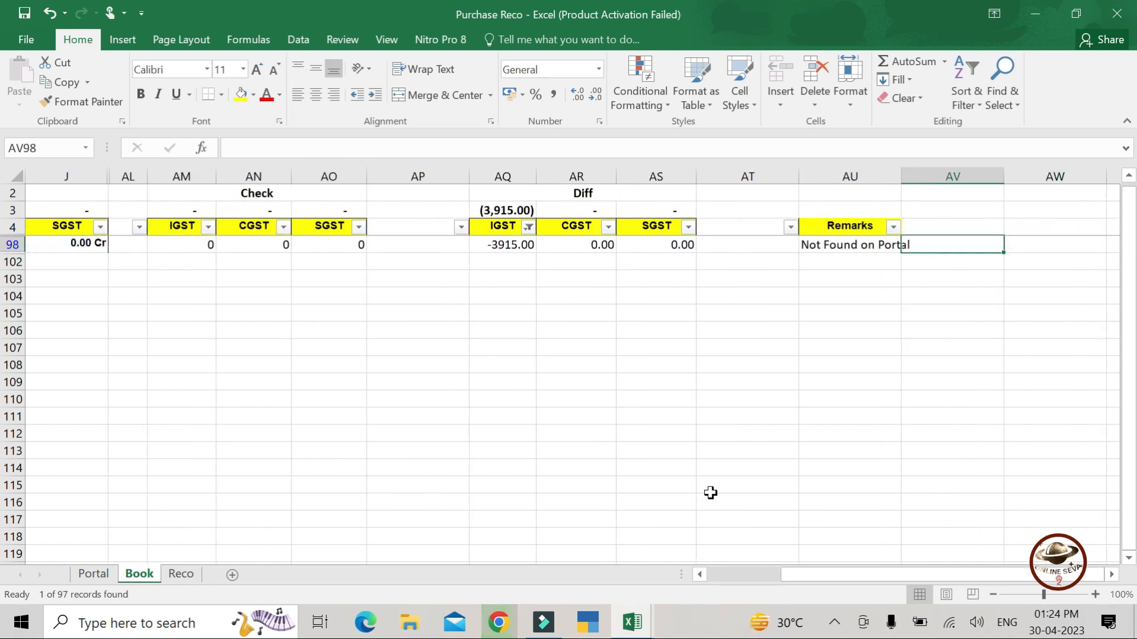
pyautogui.press('Left')
pyautogui.press('Left')
pyautogui.press('Left')
pyautogui.press('Left')
pyautogui.press('Left')
pyautogui.press('Left')
pyautogui.press('Left')
pyautogui.press('Left')
pyautogui.press('Left')
pyautogui.press('Left')
pyautogui.press('Left')
pyautogui.press('Left')
pyautogui.press('Left')
pyautogui.press('Left')
pyautogui.press('Left')
pyautogui.press('Left')
pyautogui.press('Left')
pyautogui.press('Left')
pyautogui.press('Left')
pyautogui.press('Left')
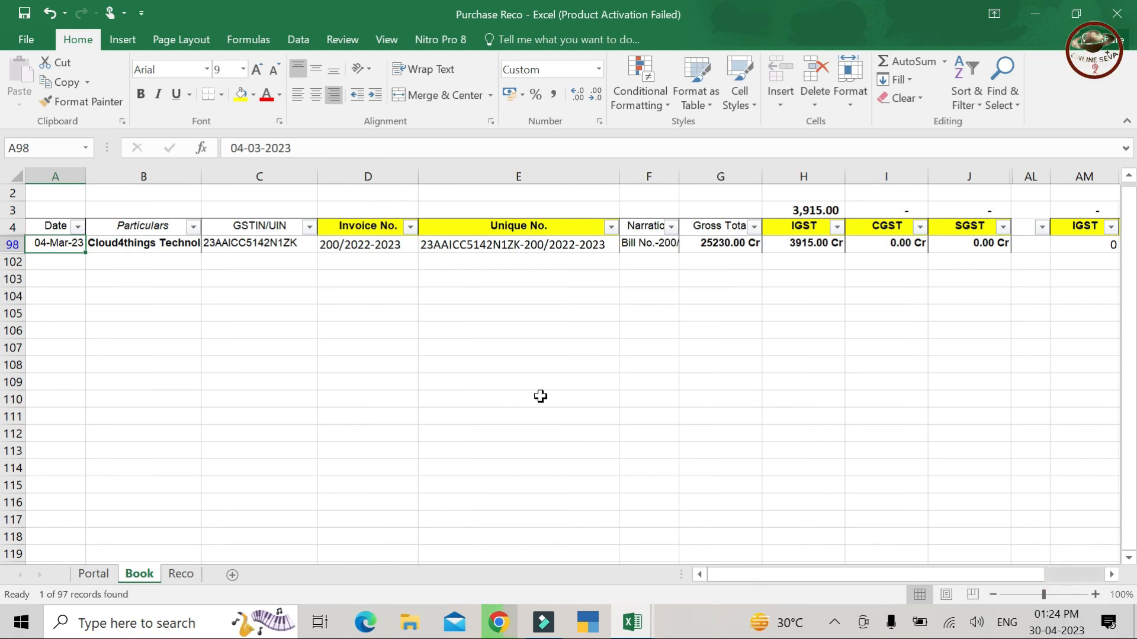
pyautogui.click(254, 245)
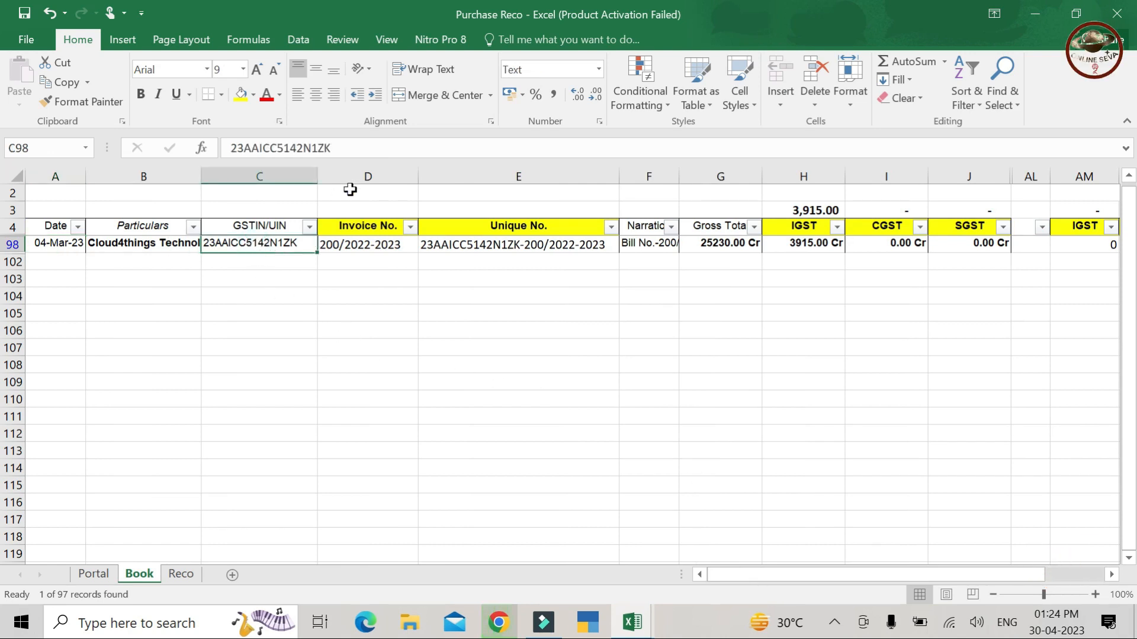
pyautogui.moveTo(335, 148); pyautogui.dragTo(230, 148)
pyautogui.hotkey('ctrl', 'c')
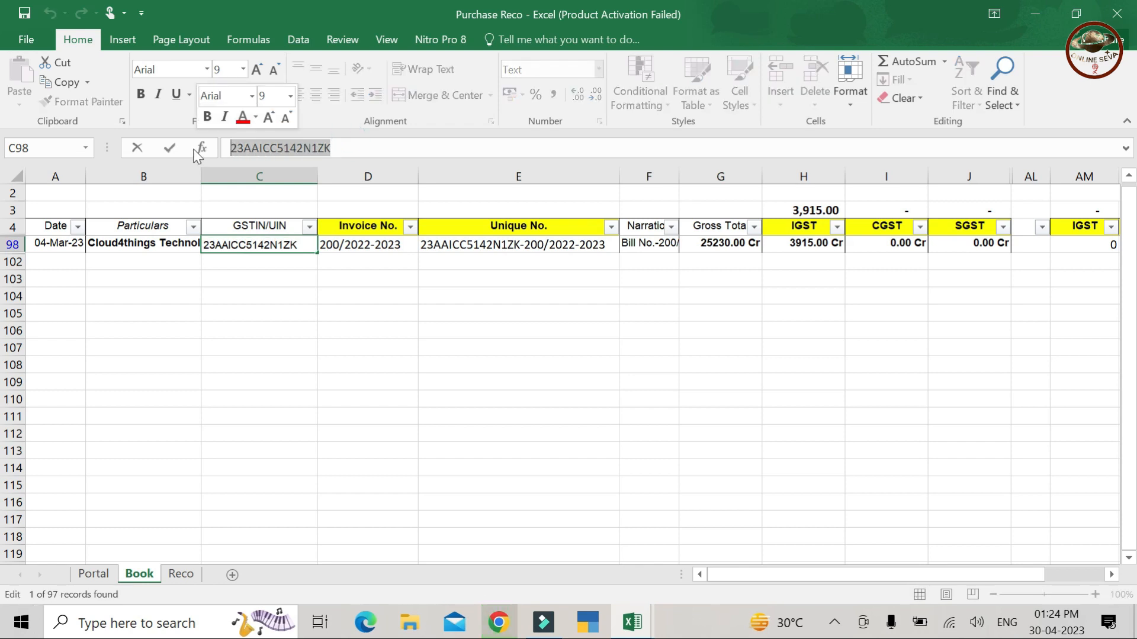
pyautogui.press('Escape')
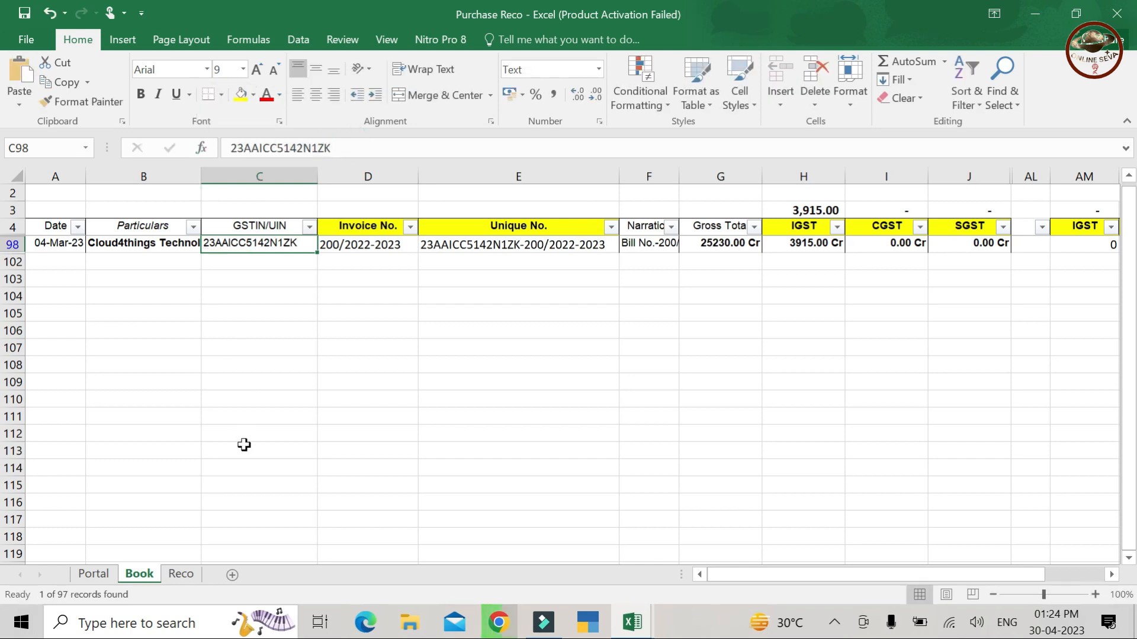
pyautogui.click(95, 582)
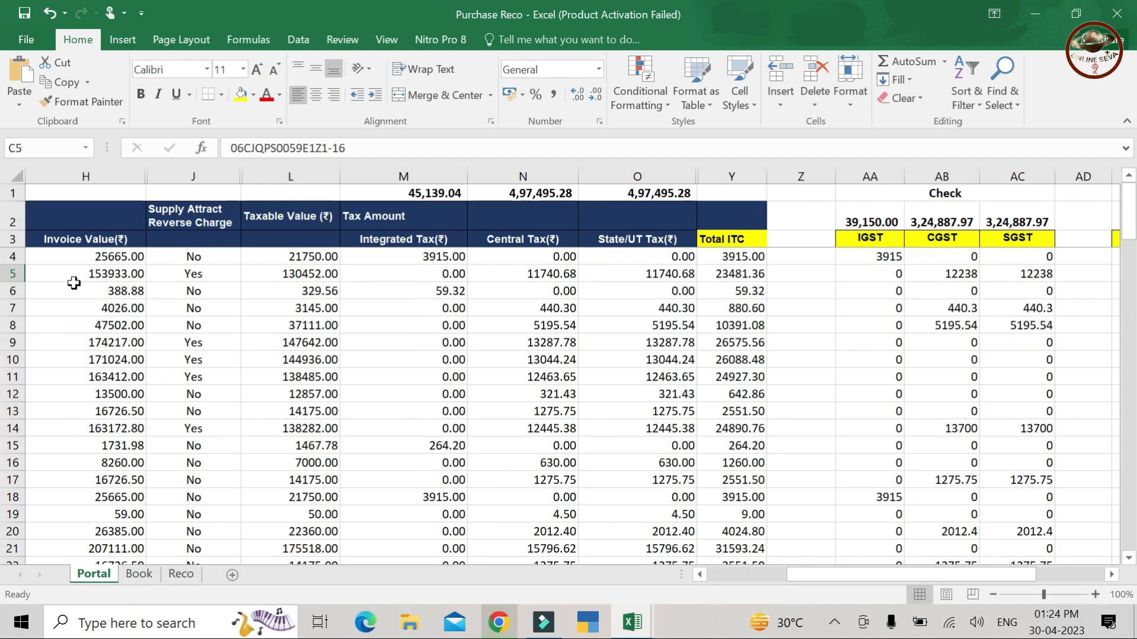
# - Add filters to the Portal sheet's header row 3
pyautogui.click(76, 242)
pyautogui.press('Left')
pyautogui.press('Left')
pyautogui.press('Left')
pyautogui.press('Left')
pyautogui.press('Left')
pyautogui.press('Left')
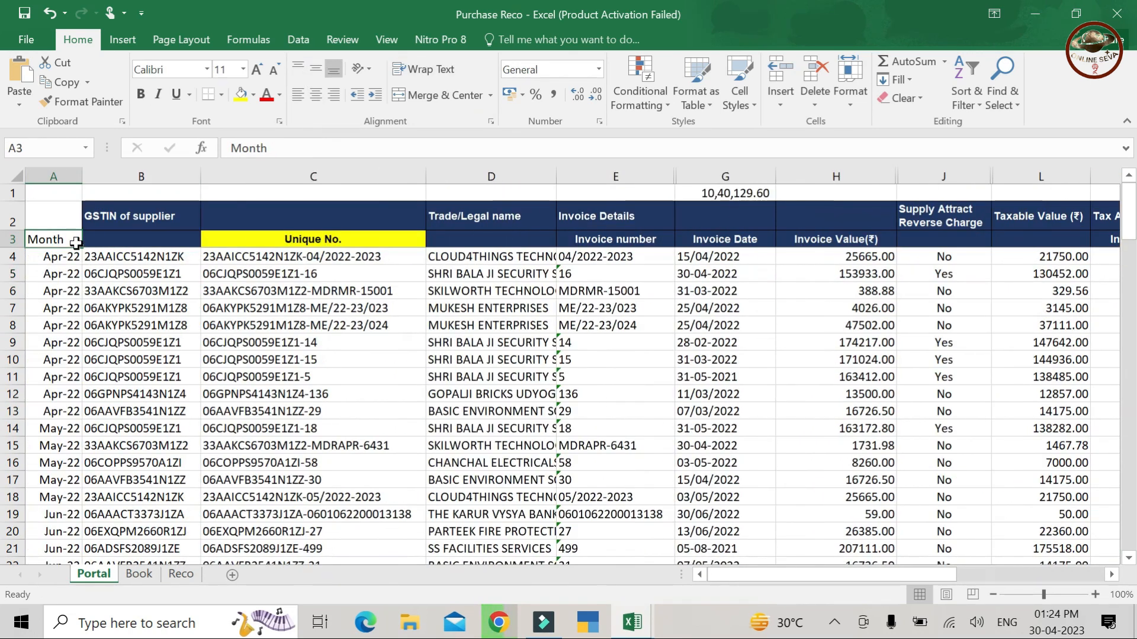
pyautogui.hotkey('ctrl', 'shift', 'Right')
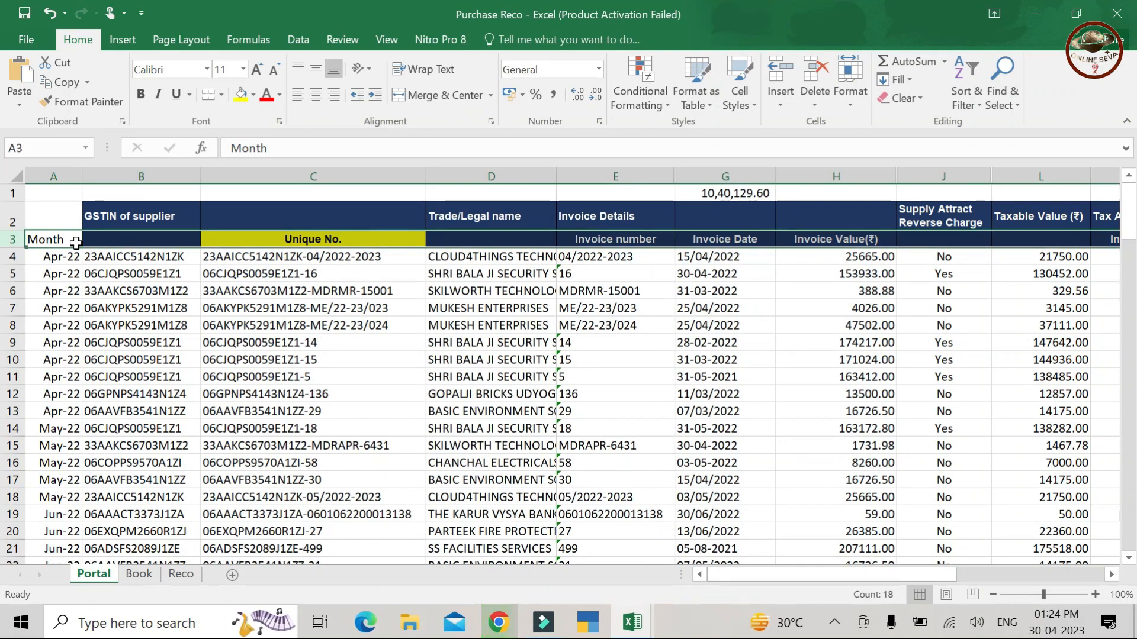
pyautogui.hotkey('ctrl', 'shift', 'l')
pyautogui.hscroll(5, 75, 243)
pyautogui.press('Left')
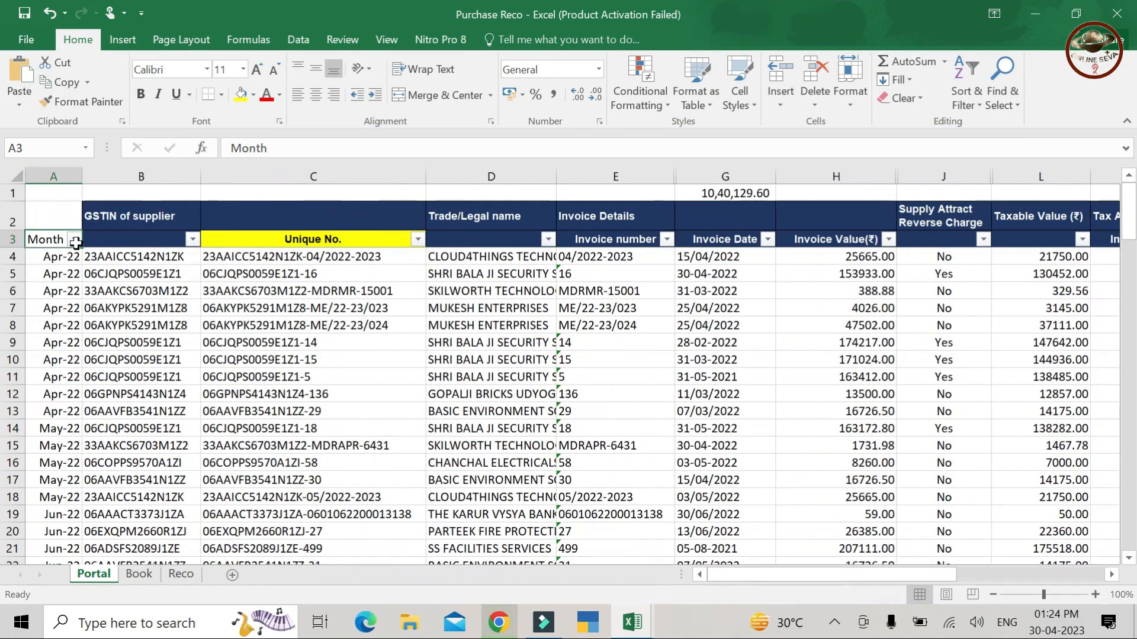
# - Filter GSTIN of supplier on the pasted Cloud4things GSTIN, leaving 11 of 112 invoices
pyautogui.click(193, 239)
pyautogui.click(152, 389)
pyautogui.hotkey('ctrl', 'v')
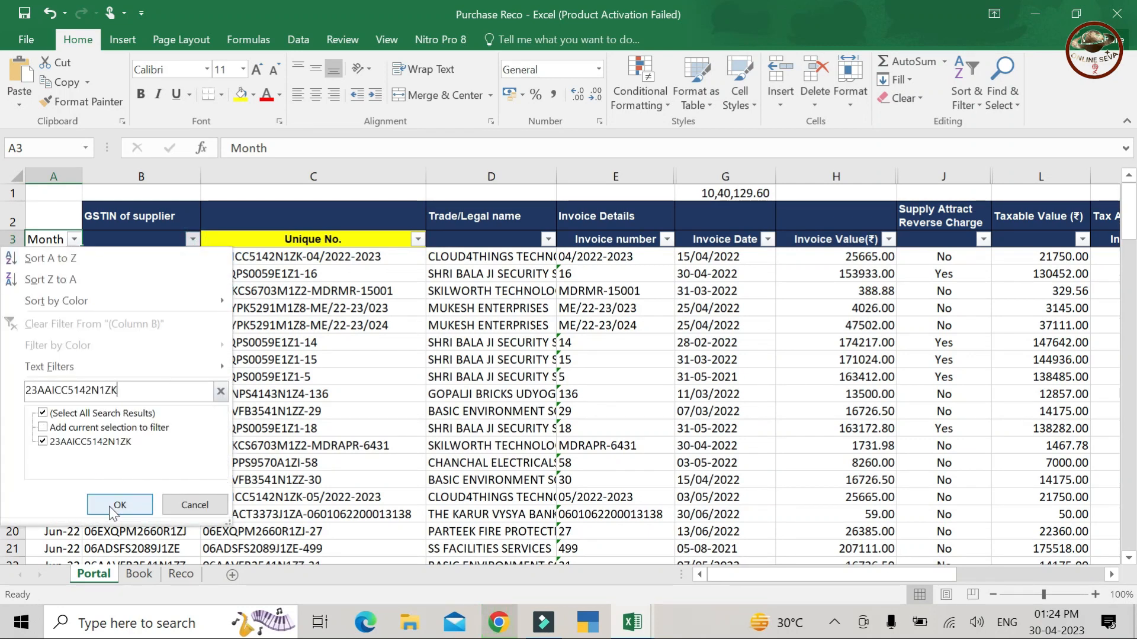
pyautogui.click(115, 505)
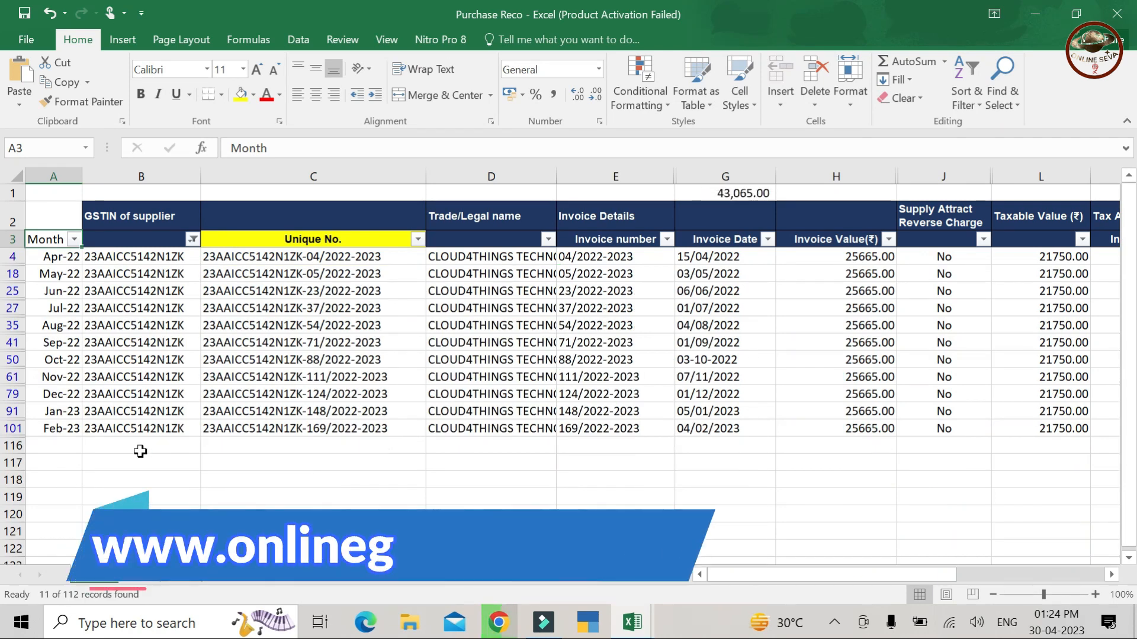
# - Review the filtered invoices' Check and Remarks columns, then return to the Book sheet
pyautogui.click(236, 356)
pyautogui.press('Up')
pyautogui.press('Up')
pyautogui.press('Up')
pyautogui.press('Up')
pyautogui.press('Up')
pyautogui.press('Up')
pyautogui.press('Up')
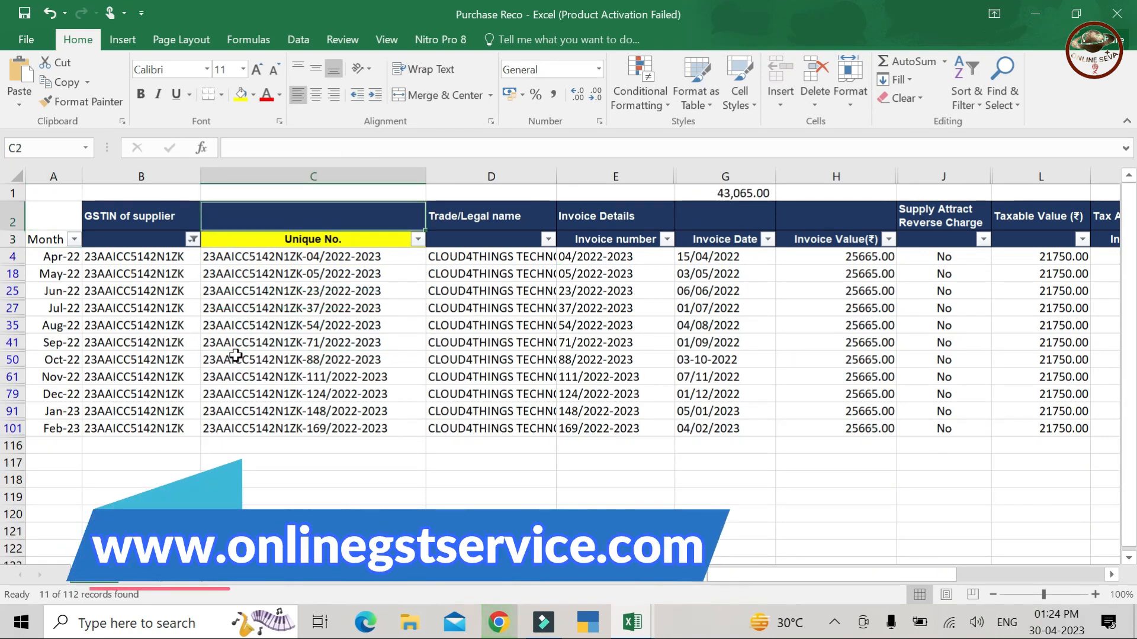
pyautogui.press('Down')
pyautogui.press('Down')
pyautogui.press('Down')
pyautogui.press('Down')
pyautogui.press('Down')
pyautogui.press('Down')
pyautogui.press('Down')
pyautogui.press('Down')
pyautogui.press('Down')
pyautogui.press('Down')
pyautogui.press('Up')
pyautogui.press('Right')
pyautogui.press('Right')
pyautogui.press('Right')
pyautogui.press('Right')
pyautogui.press('Right')
pyautogui.press('Right')
pyautogui.press('Right')
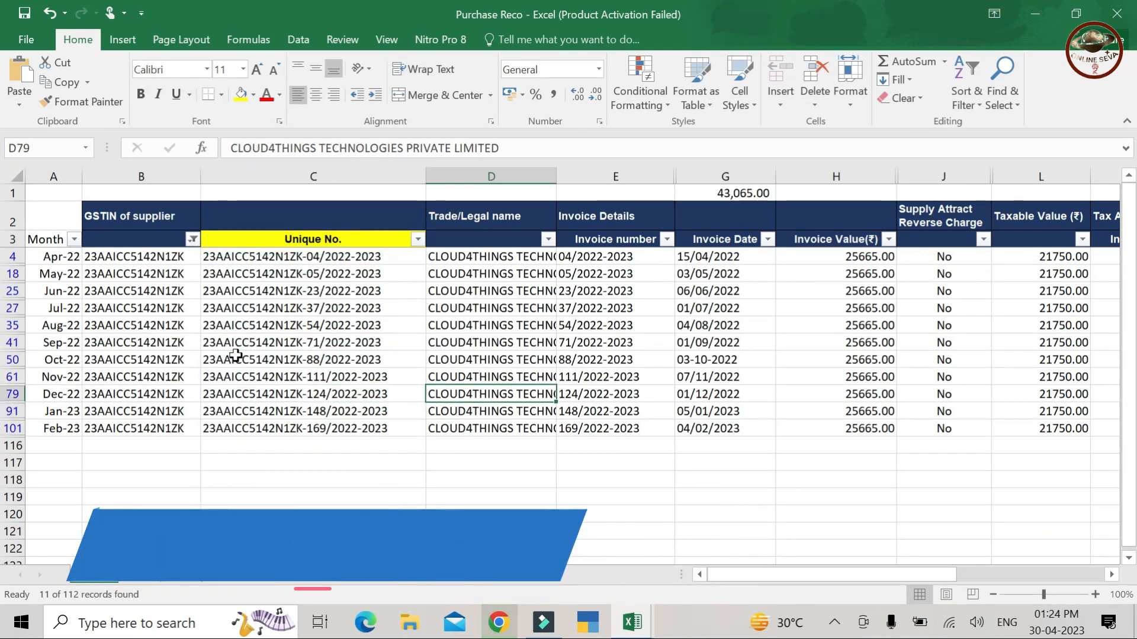
pyautogui.press('Right')
pyautogui.press('Right')
pyautogui.press('Right')
pyautogui.press('Right')
pyautogui.press('Right')
pyautogui.press('Right')
pyautogui.press('Right')
pyautogui.press('Right')
pyautogui.press('Right')
pyautogui.press('Right')
pyautogui.press('Right')
pyautogui.press('Right')
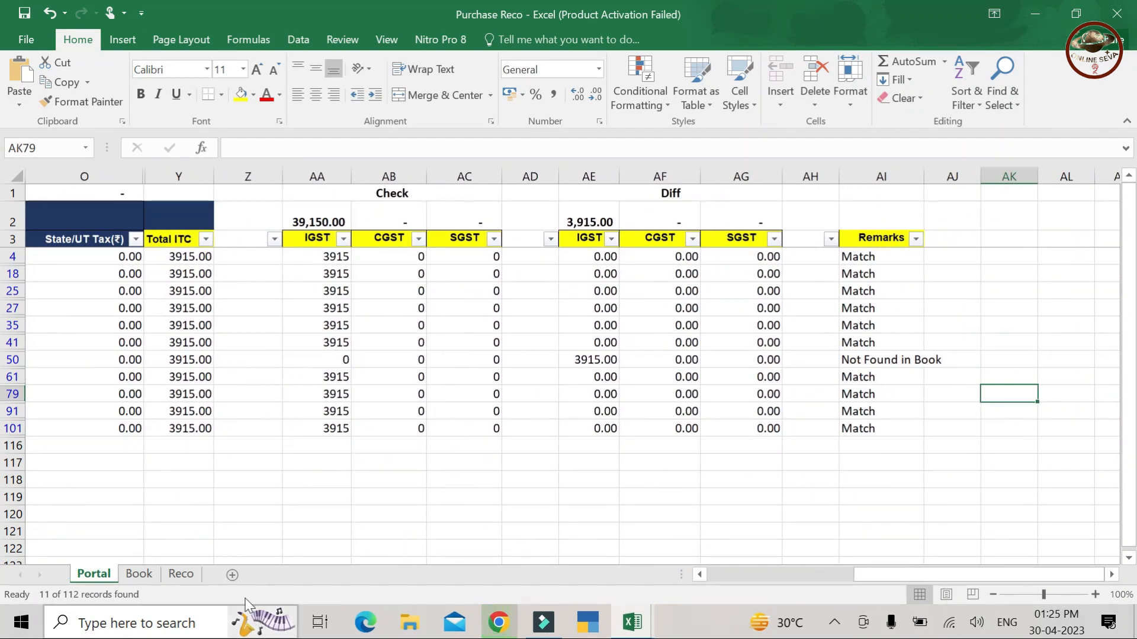
pyautogui.click(139, 574)
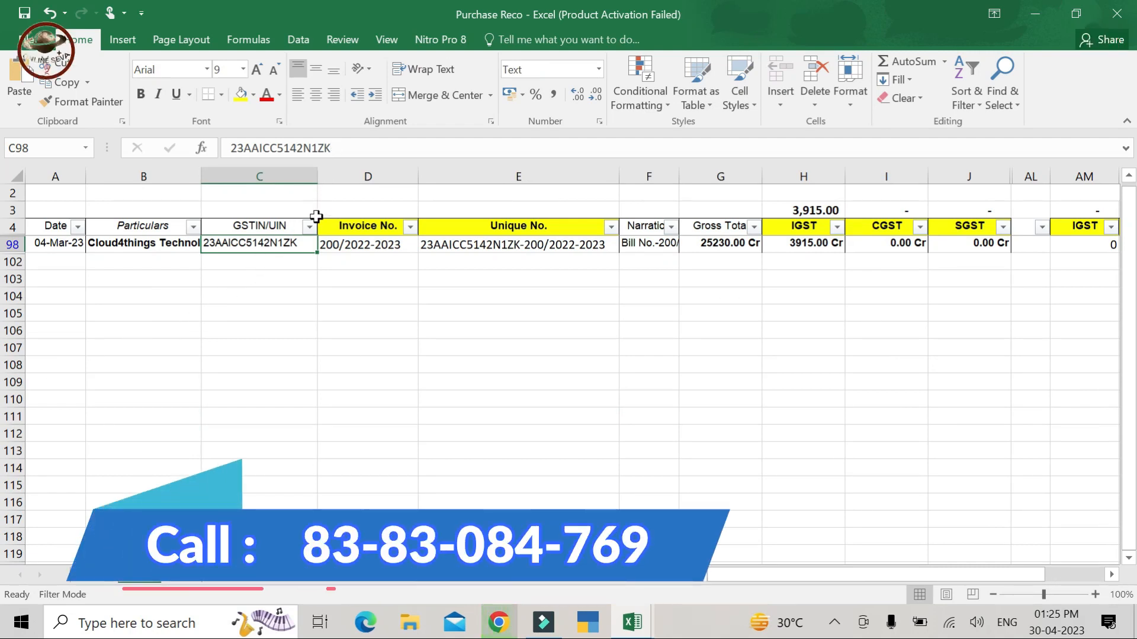
# - Clear the existing Book sheet filter and reapply filters to header row 4
pyautogui.hotkey('ctrl', 't')
pyautogui.press('Escape')
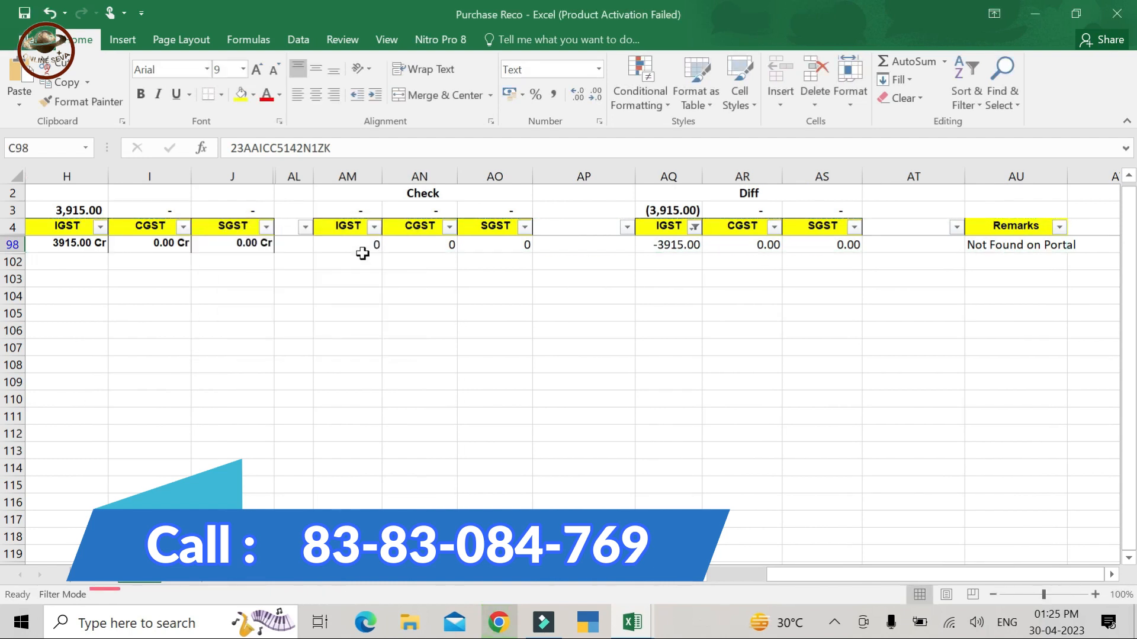
pyautogui.hotkey('ctrl', 't')
pyautogui.press('Escape')
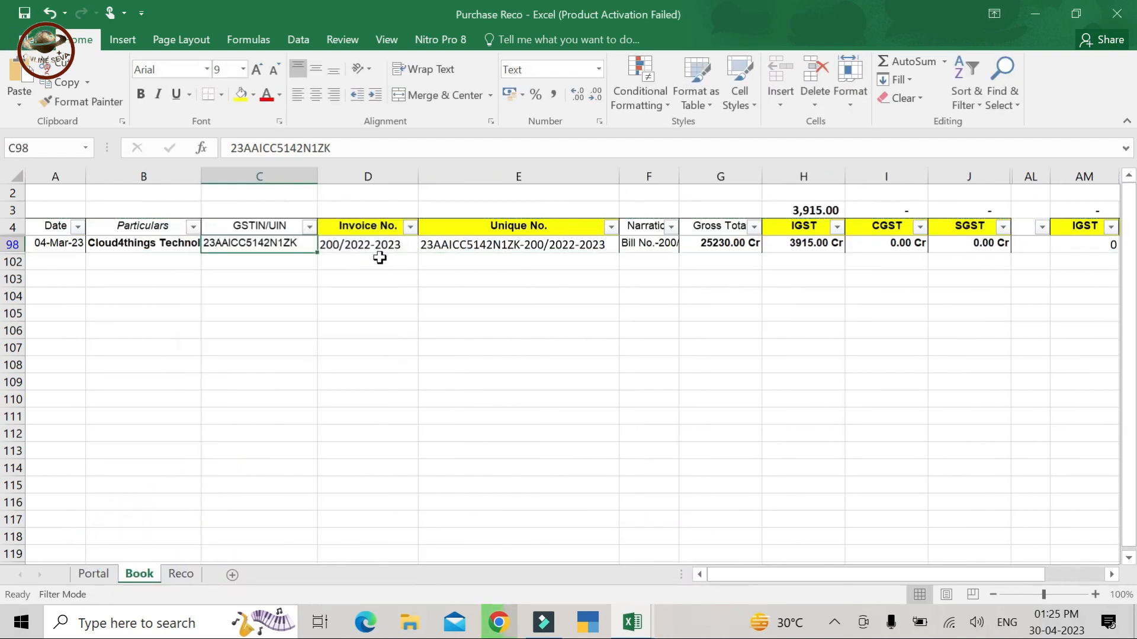
pyautogui.click(385, 264)
pyautogui.click(370, 231)
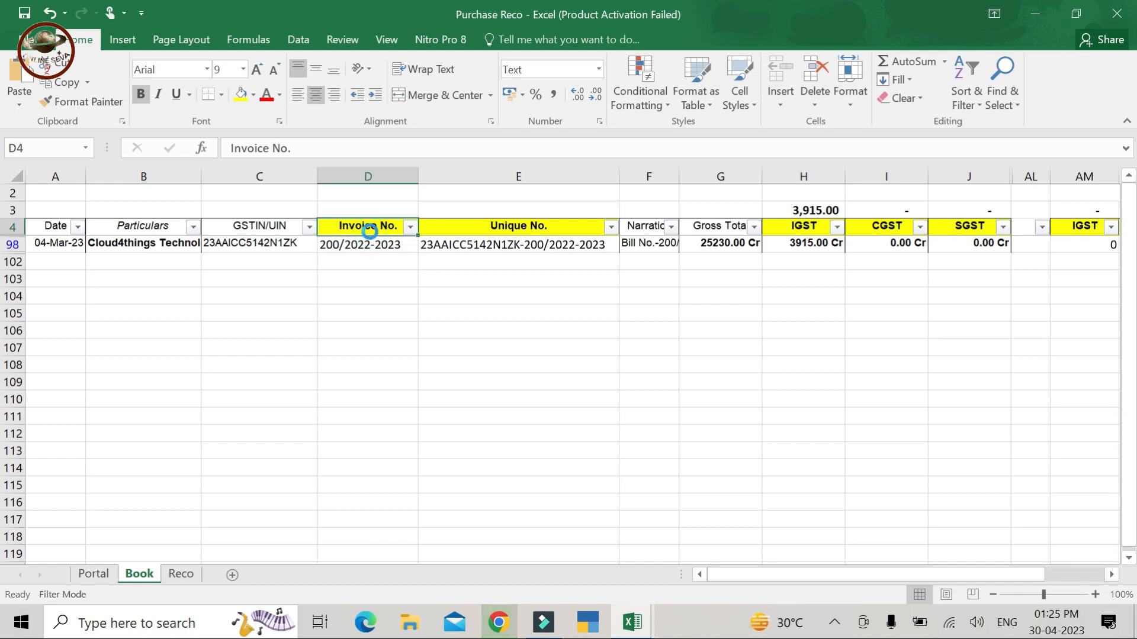
pyautogui.hotkey('ctrl', 'shift', 'l')
pyautogui.hotkey('shift', 'space')
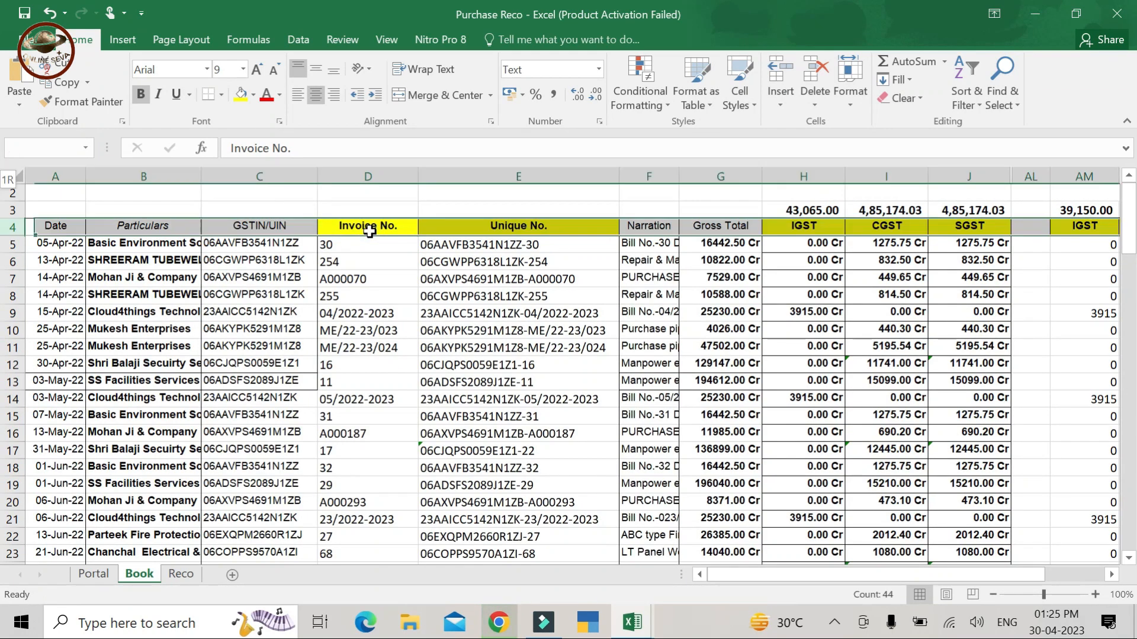
pyautogui.hotkey('ctrl', 'shift', 'l')
# - Filter the Book GSTIN/UIN column on the pasted Cloud4things GSTIN, showing 11 of 97 records
pyautogui.hscroll(7, 372, 238)
pyautogui.press('Home')
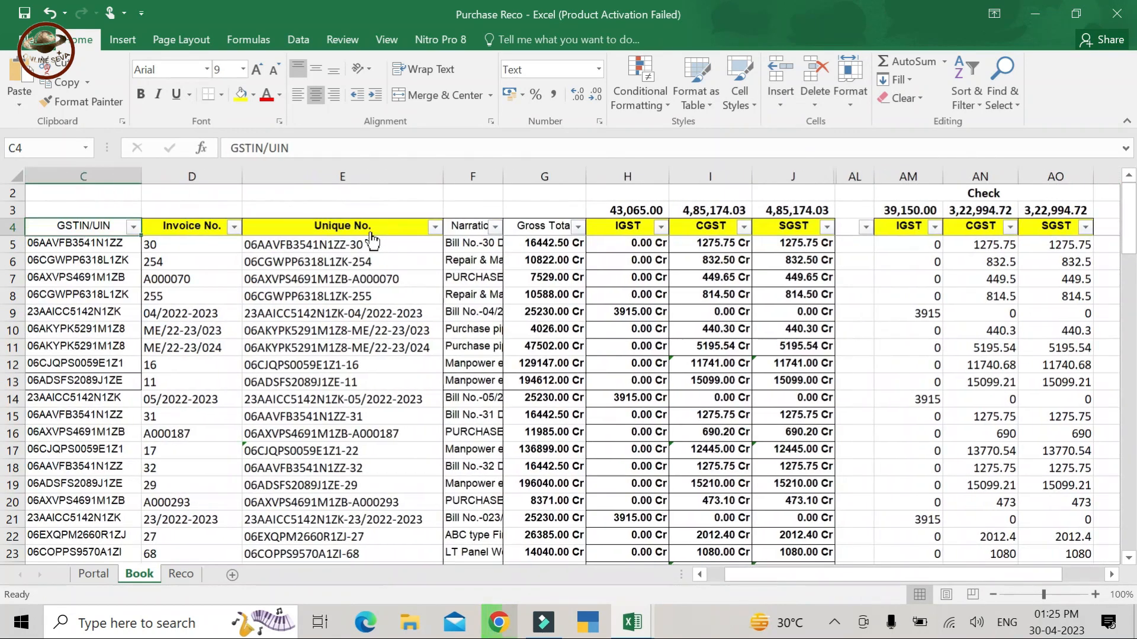
pyautogui.click(312, 231)
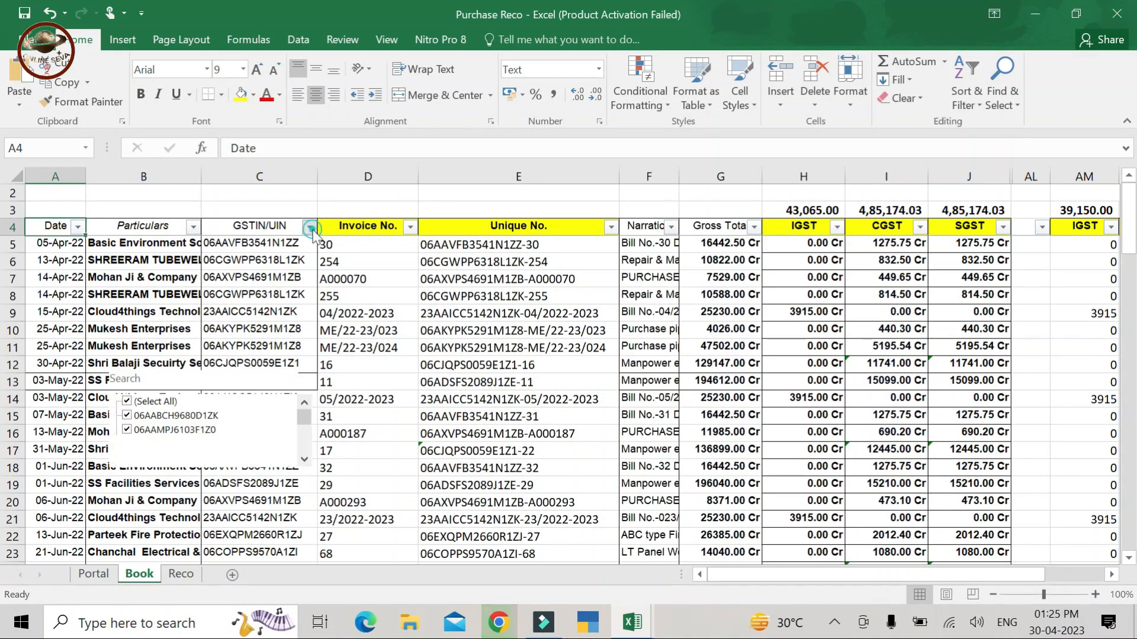
pyautogui.click(241, 378)
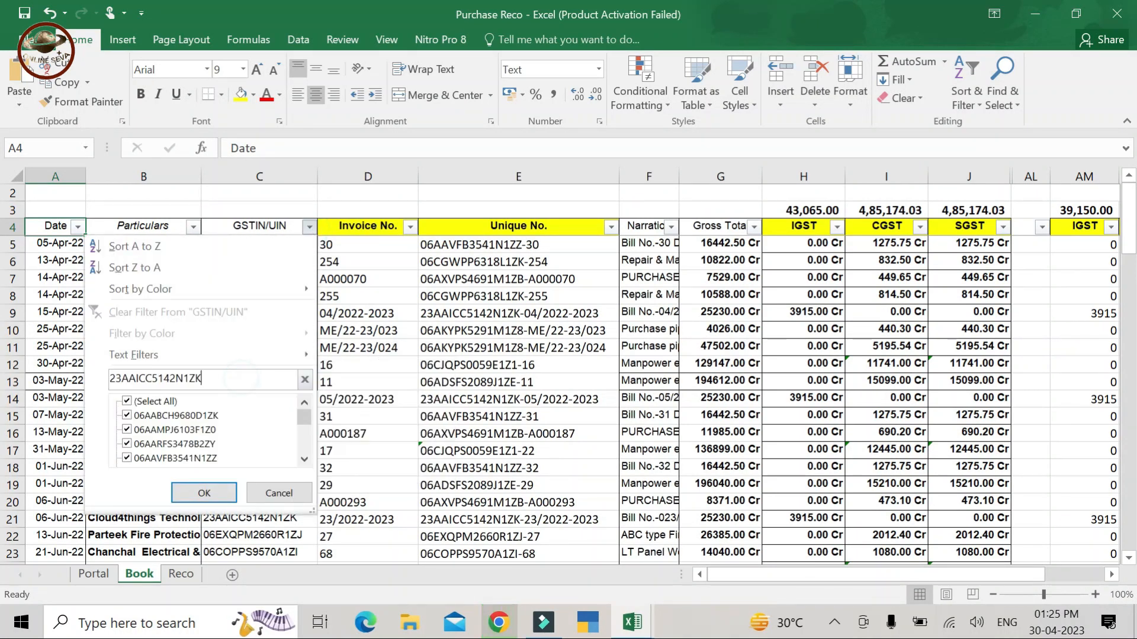
pyautogui.press('Return')
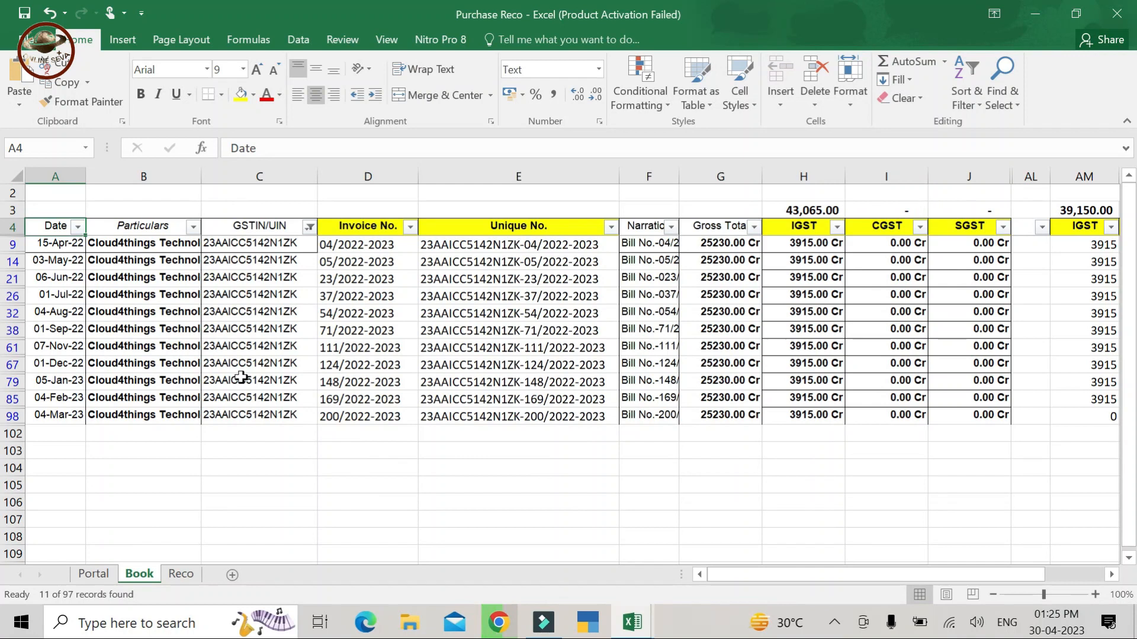
# - Check the Remarks column: ten invoices Match, 200/2022-2023 is Not Found on Portal
pyautogui.press('Down')
pyautogui.press('Down')
pyautogui.press('Right')
pyautogui.press('Down')
pyautogui.press('Right')
pyautogui.press('Right')
pyautogui.press('Right')
pyautogui.press('Down')
pyautogui.press('Right')
pyautogui.press('Down')
pyautogui.press('Right')
pyautogui.press('Right')
pyautogui.press('Right')
pyautogui.press('Right')
pyautogui.press('Right')
pyautogui.press('Right')
pyautogui.press('Right')
pyautogui.press('Right')
pyautogui.press('Right')
pyautogui.press('Right')
pyautogui.press('Right')
pyautogui.press('Right')
pyautogui.press('Right')
pyautogui.press('Right')
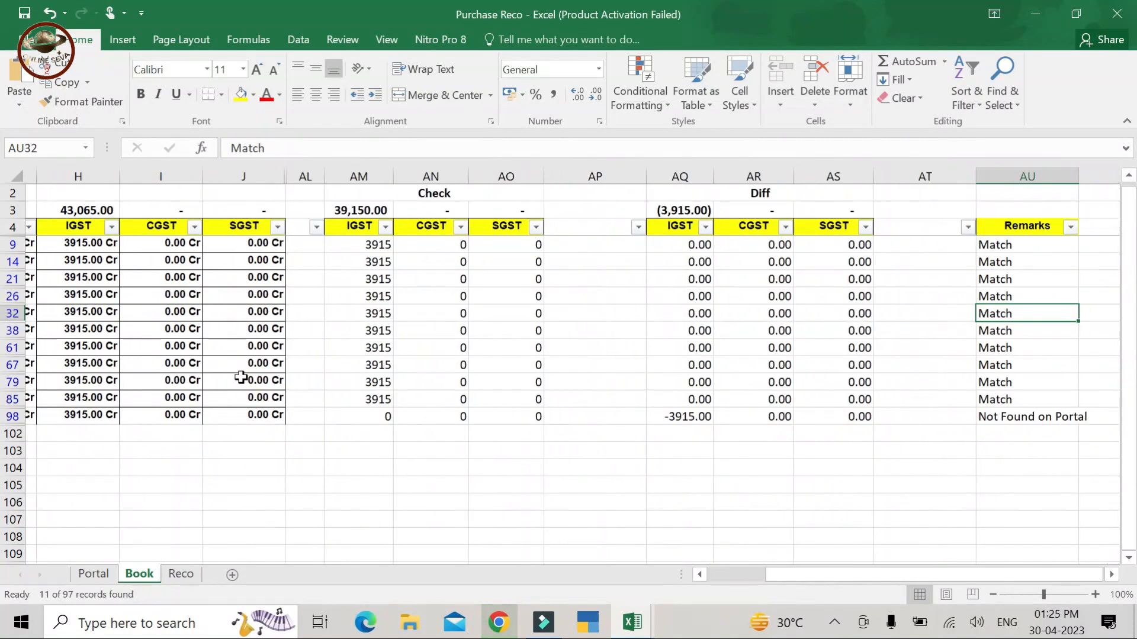
pyautogui.press('Right')
pyautogui.press('Right')
pyautogui.press('Left')
pyautogui.press('Left')
pyautogui.press('Left')
pyautogui.press('Left')
pyautogui.press('Left')
pyautogui.press('Left')
pyautogui.press('Left')
pyautogui.press('Left')
pyautogui.press('Left')
pyautogui.press('Left')
pyautogui.press('Left')
pyautogui.press('Left')
pyautogui.press('Left')
pyautogui.press('Left')
pyautogui.press('Left')
pyautogui.press('Left')
pyautogui.press('Left')
pyautogui.press('Left')
pyautogui.press('Left')
pyautogui.press('Left')
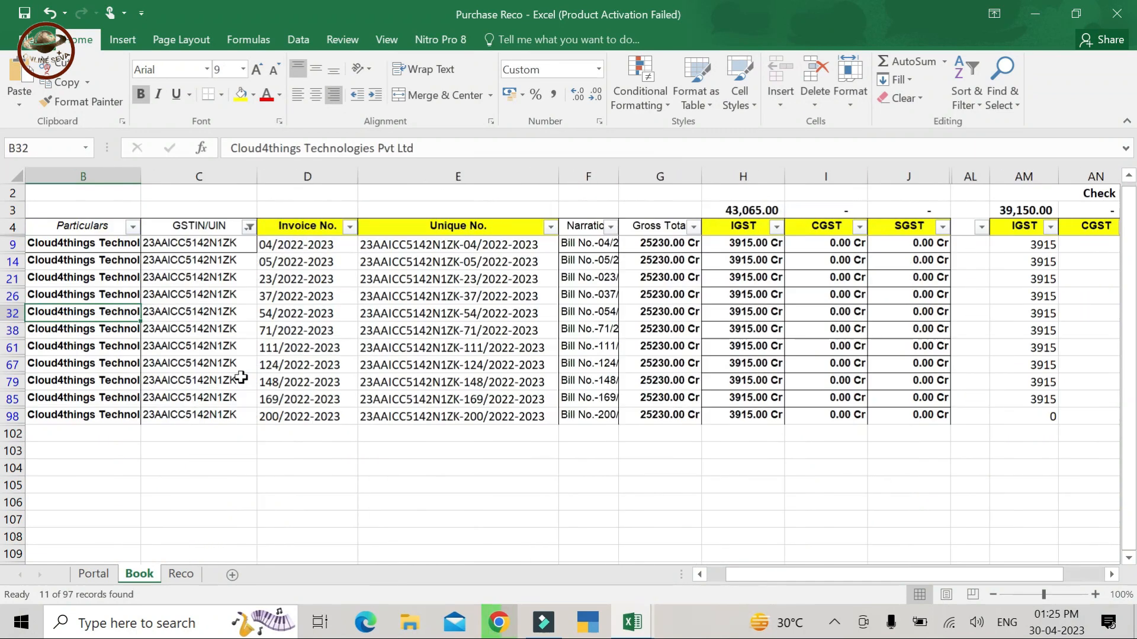
pyautogui.press('Left')
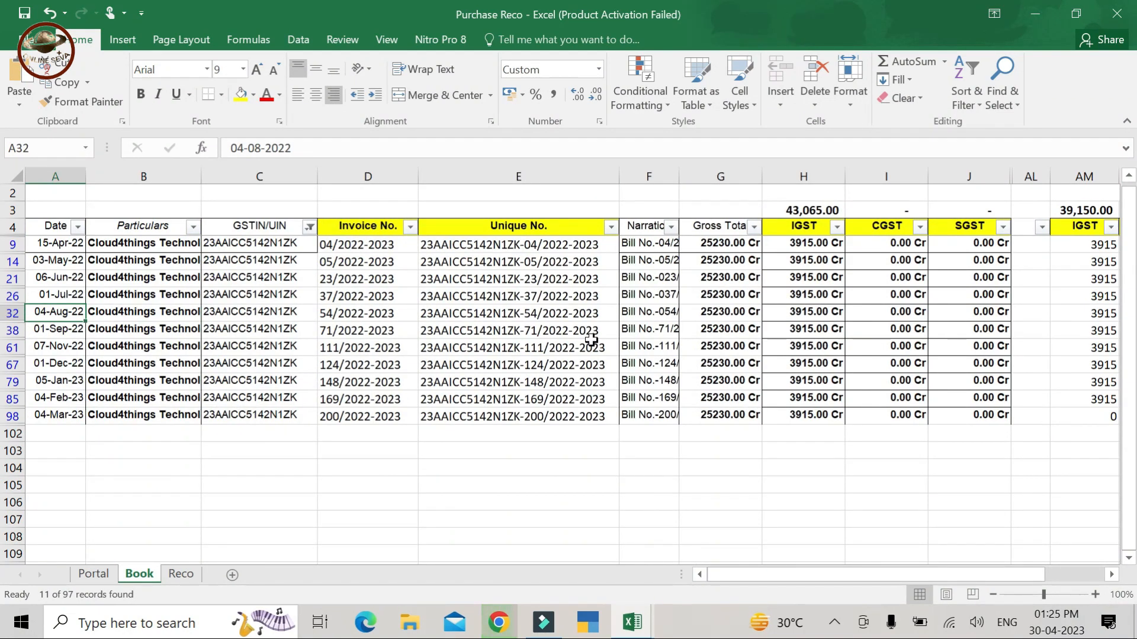
# - Select the filtered Book invoice numbers and the 11 Portal IGST check values to compare them
pyautogui.moveTo(384, 239); pyautogui.dragTo(379, 419)
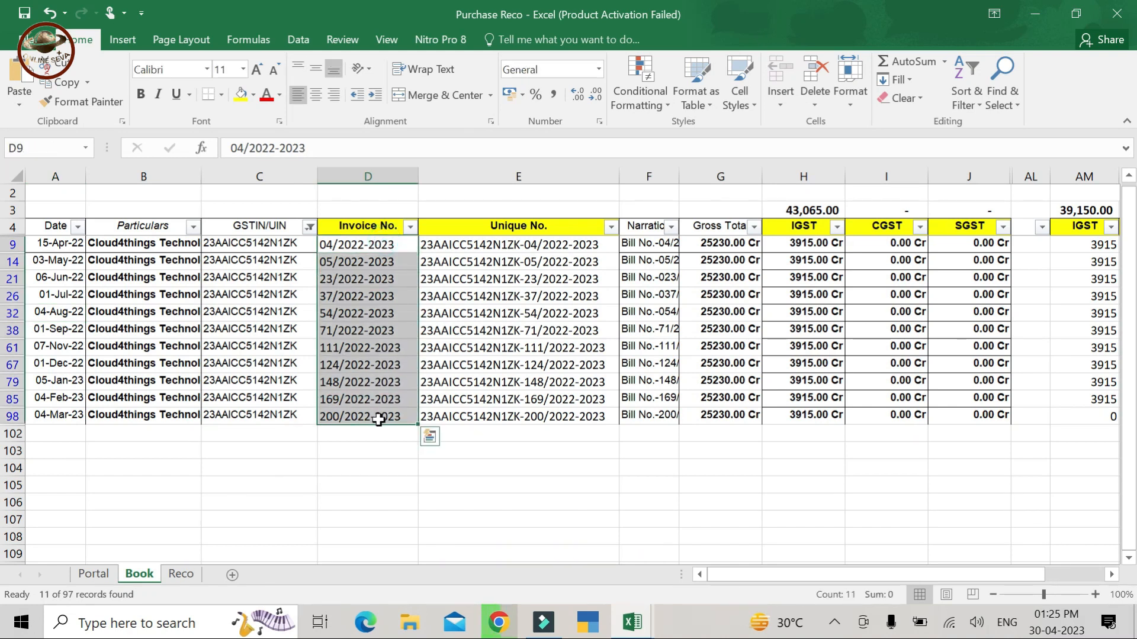
pyautogui.click(95, 574)
pyautogui.moveTo(328, 251); pyautogui.dragTo(328, 411)
pyautogui.moveTo(318, 259); pyautogui.dragTo(336, 431)
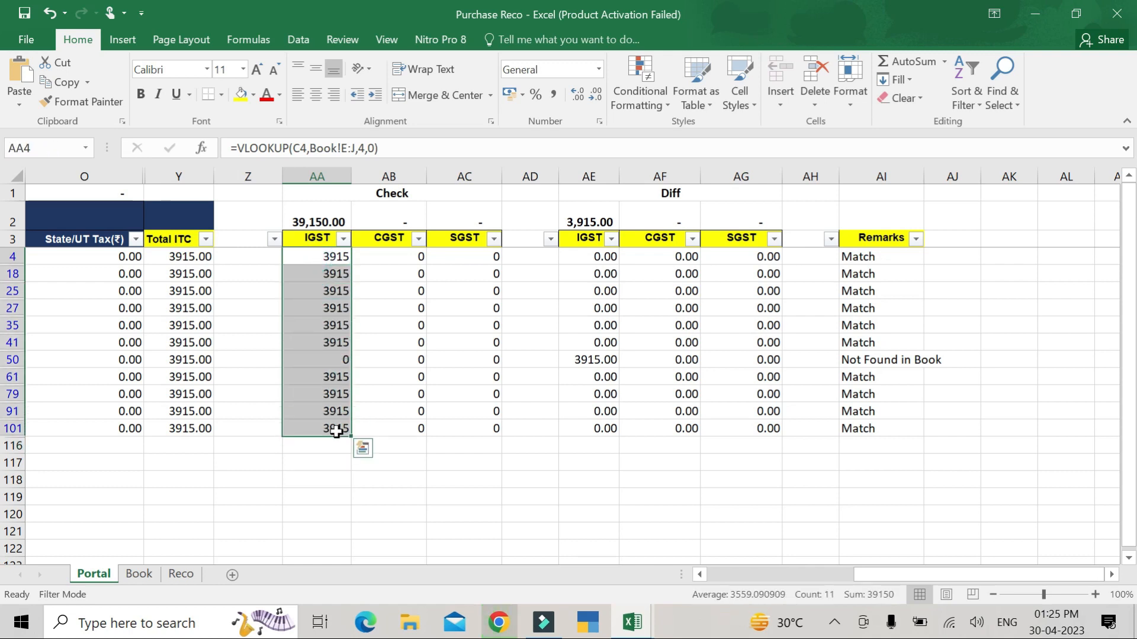
pyautogui.press('Left')
pyautogui.press('Left')
pyautogui.press('Left')
pyautogui.press('Left')
pyautogui.press('Left')
pyautogui.press('Left')
pyautogui.press('Left')
pyautogui.press('Left')
pyautogui.press('Left')
pyautogui.press('Left')
pyautogui.press('Left')
pyautogui.press('Left')
pyautogui.press('Left')
pyautogui.press('Left')
pyautogui.press('Left')
pyautogui.press('Left')
pyautogui.press('Left')
pyautogui.press('Left')
pyautogui.press('Left')
pyautogui.press('Left')
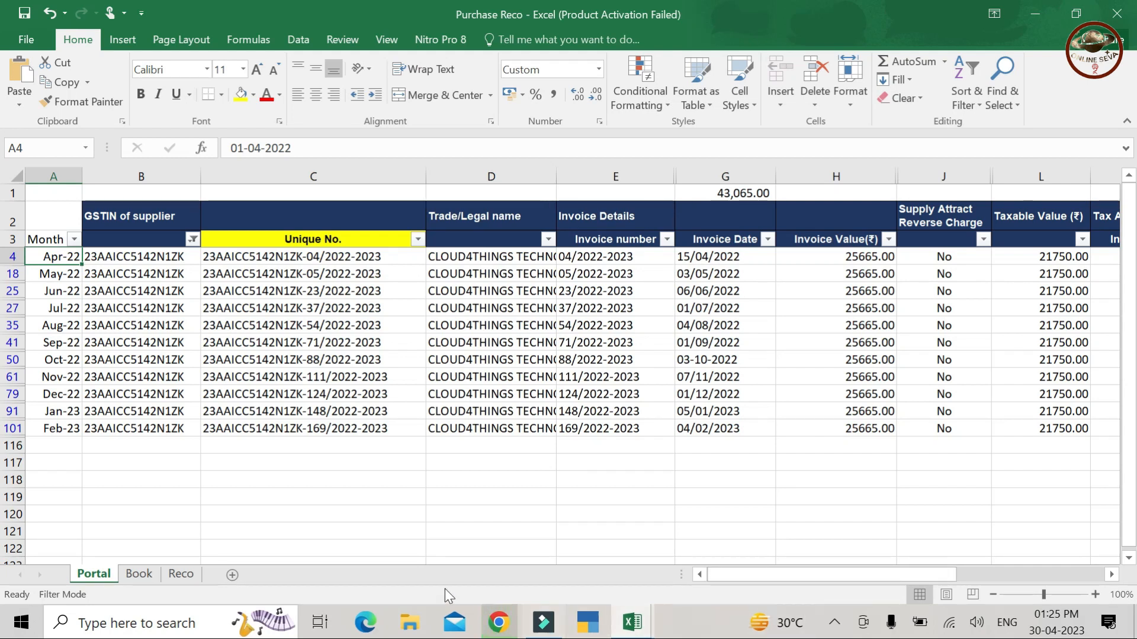
# - Return to the Book sheet's Diff columns, showing -3915.00 on invoice 200/2022-2023
pyautogui.click(139, 574)
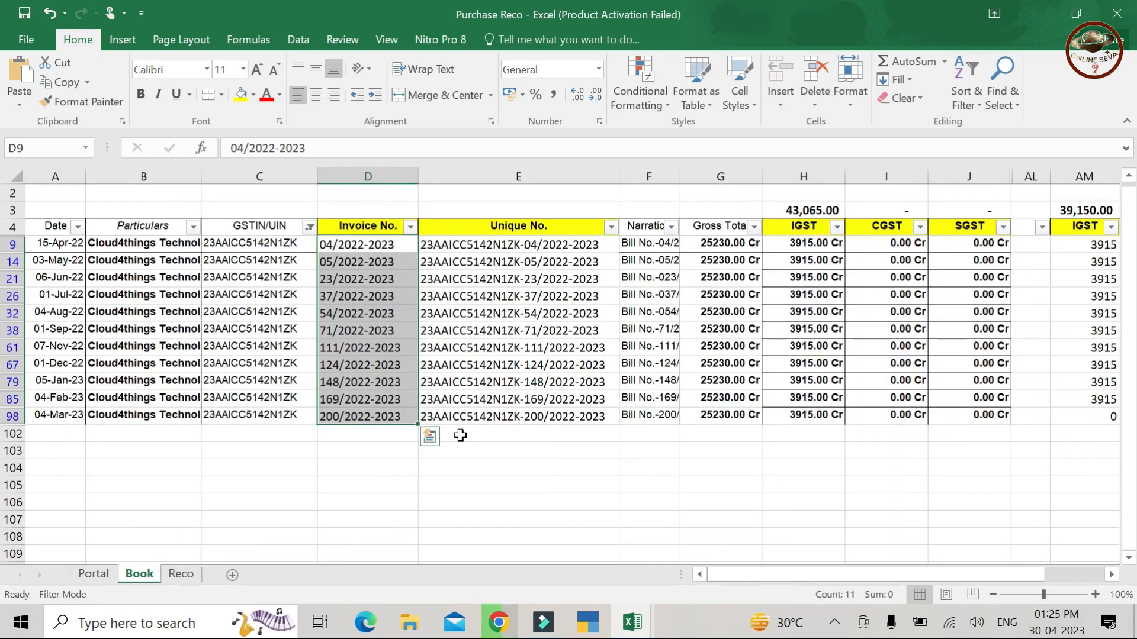
pyautogui.press('Right')
pyautogui.press('Right')
pyautogui.press('Right')
pyautogui.press('Right')
pyautogui.press('Right')
pyautogui.press('Right')
pyautogui.press('Right')
pyautogui.press('Right')
pyautogui.press('Right')
pyautogui.press('Right')
pyautogui.press('Right')
pyautogui.press('Right')
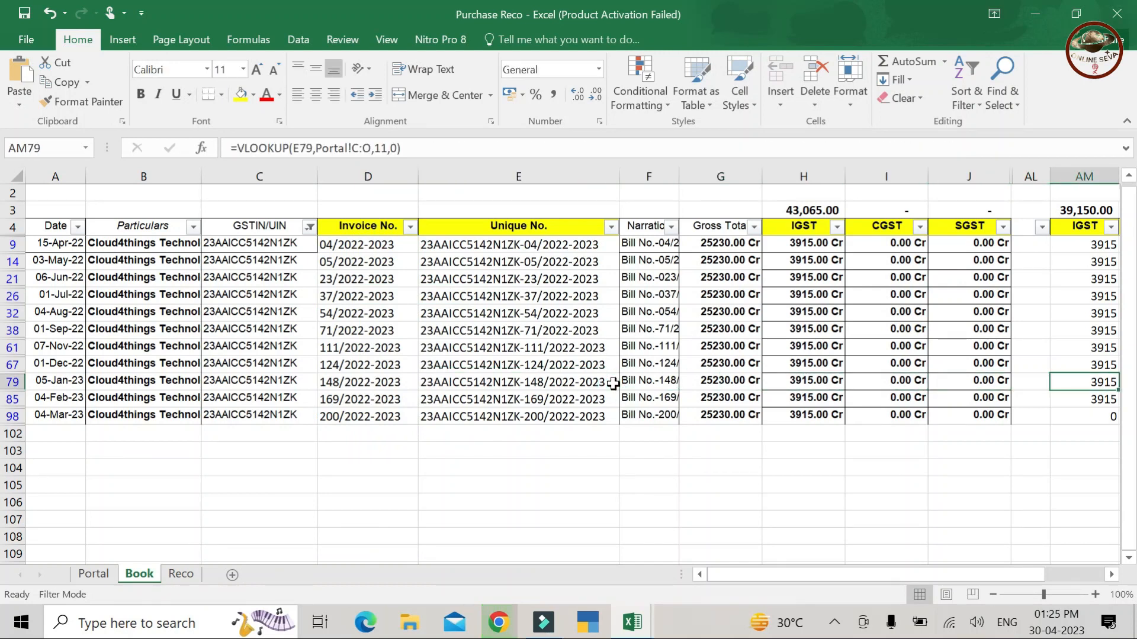
pyautogui.press('Right')
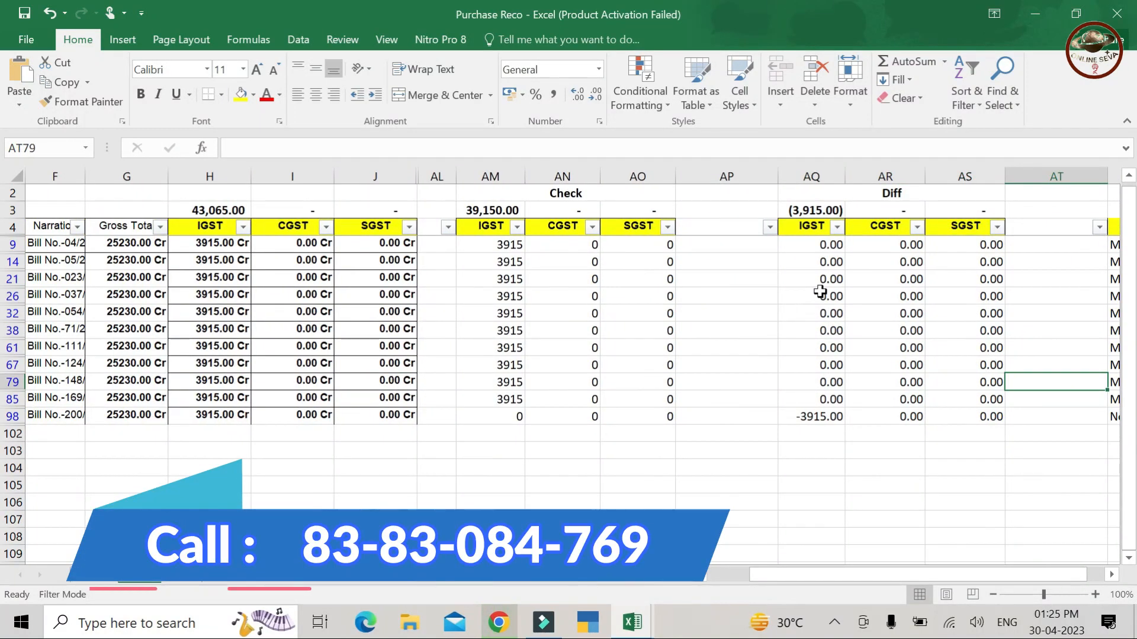
# - Filter the Book Diff IGST column (AQ) to exclude 0.00 differences
pyautogui.click(837, 226)
pyautogui.click(664, 437)
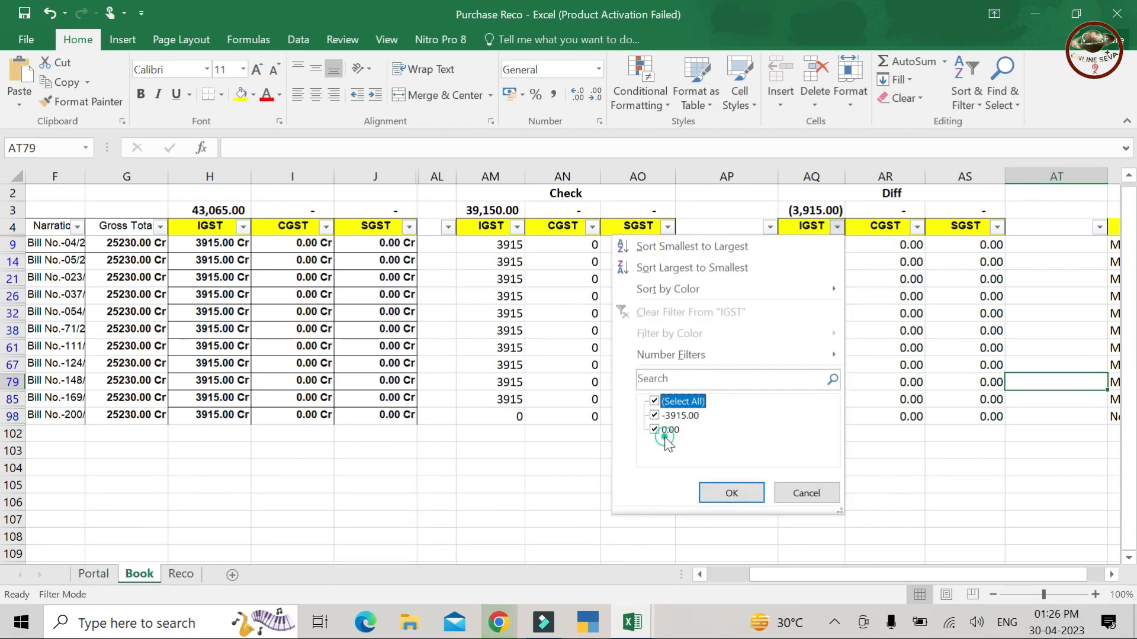
pyautogui.click(659, 431)
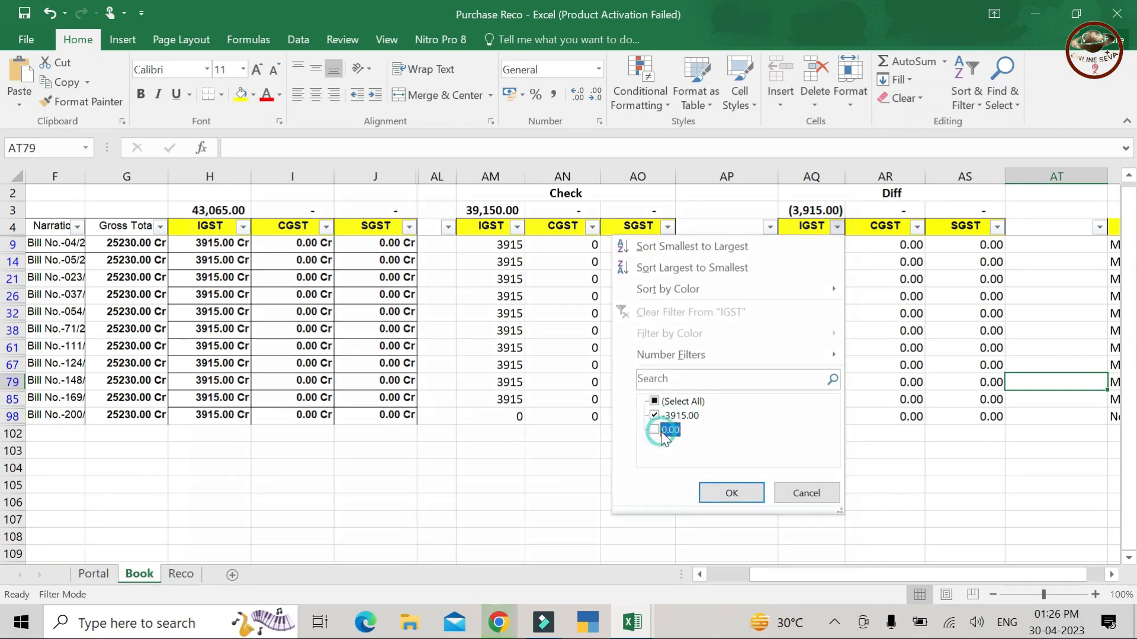
pyautogui.click(730, 493)
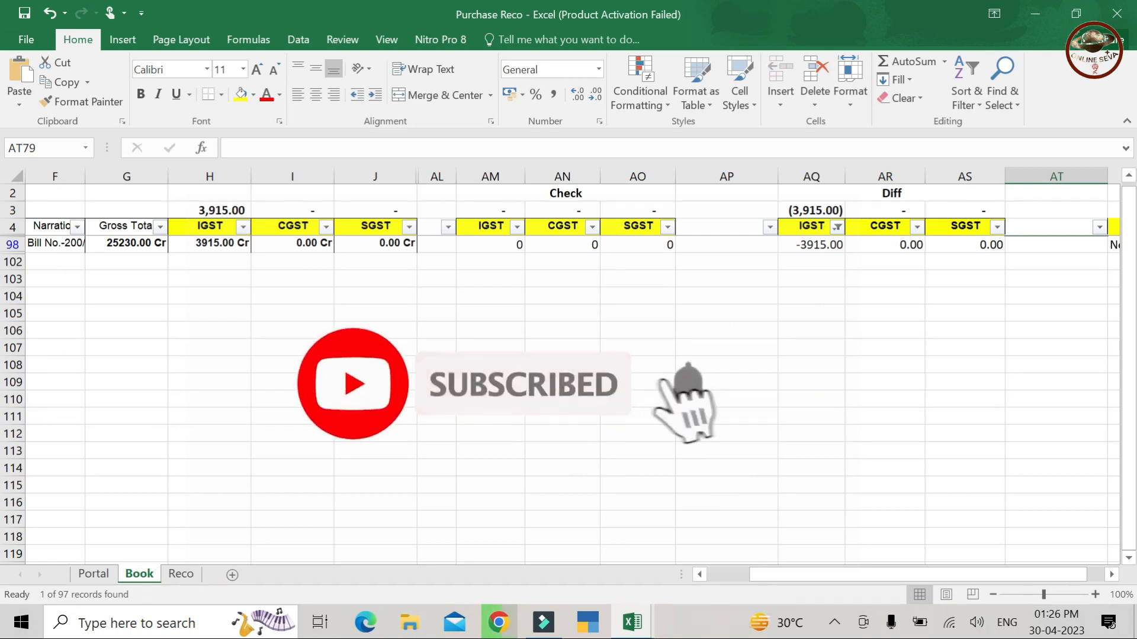
# - Filter the Portal Diff IGST column (AE) to exclude 0.00, leaving 1 of 112 records
pyautogui.click(89, 575)
pyautogui.click(813, 323)
pyautogui.press('Right')
pyautogui.press('Right')
pyautogui.press('Right')
pyautogui.press('Right')
pyautogui.press('Right')
pyautogui.press('Right')
pyautogui.press('Right')
pyautogui.press('Right')
pyautogui.press('Right')
pyautogui.press('Right')
pyautogui.press('Right')
pyautogui.press('Right')
pyautogui.press('Right')
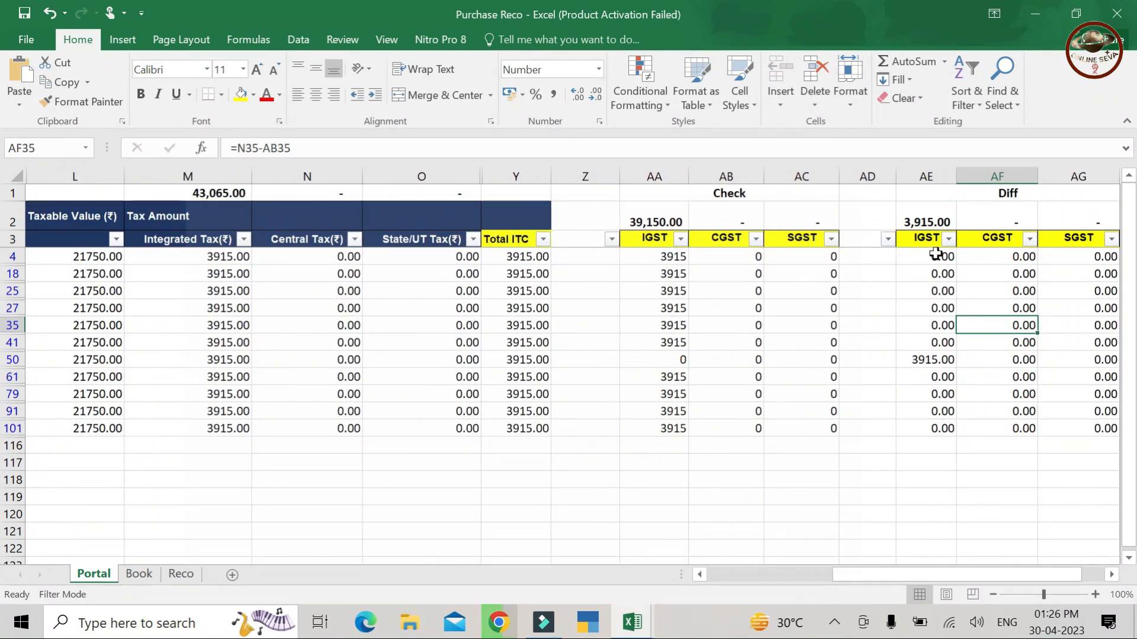
pyautogui.click(949, 239)
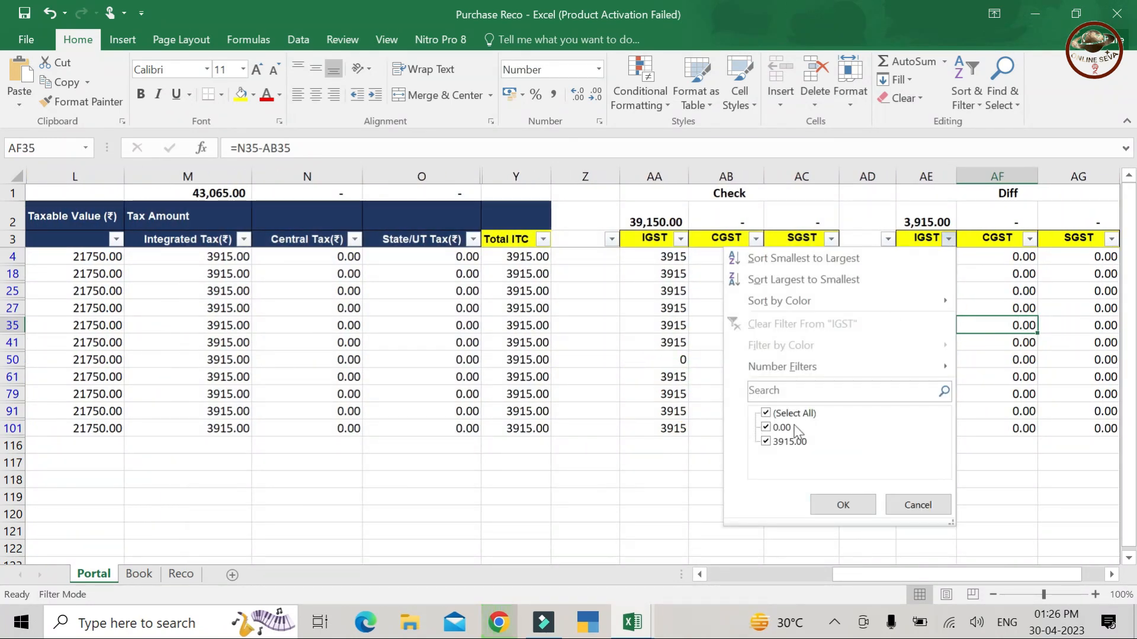
pyautogui.click(786, 431)
pyautogui.click(831, 503)
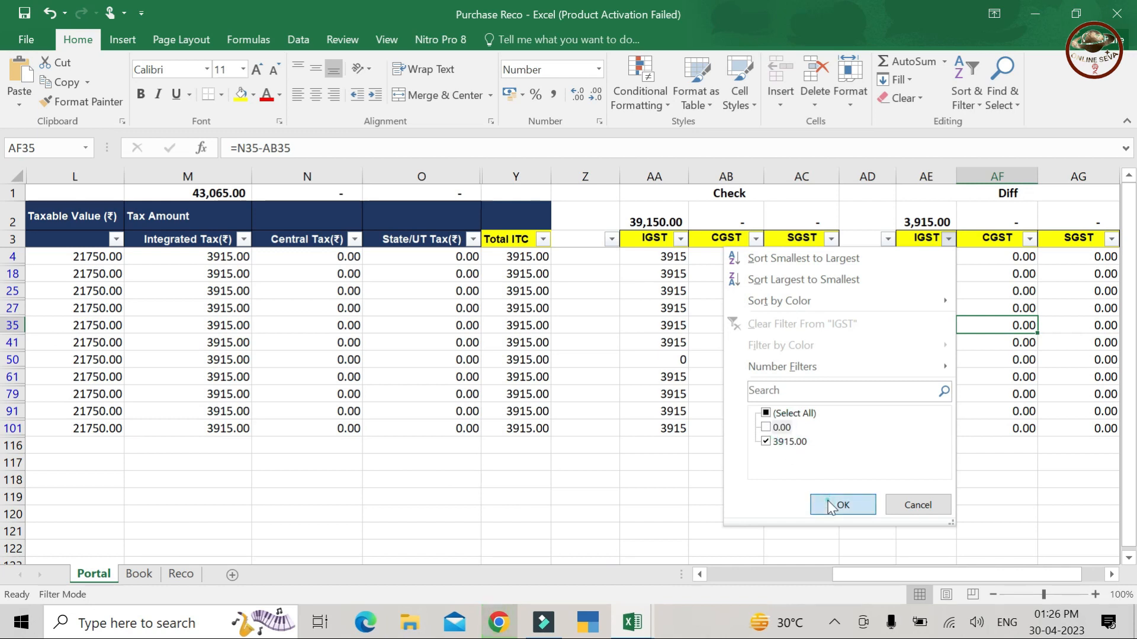
# - Review row 50's remark and its 3915.00 integrated tax against a Check IGST of 0
pyautogui.press('Down')
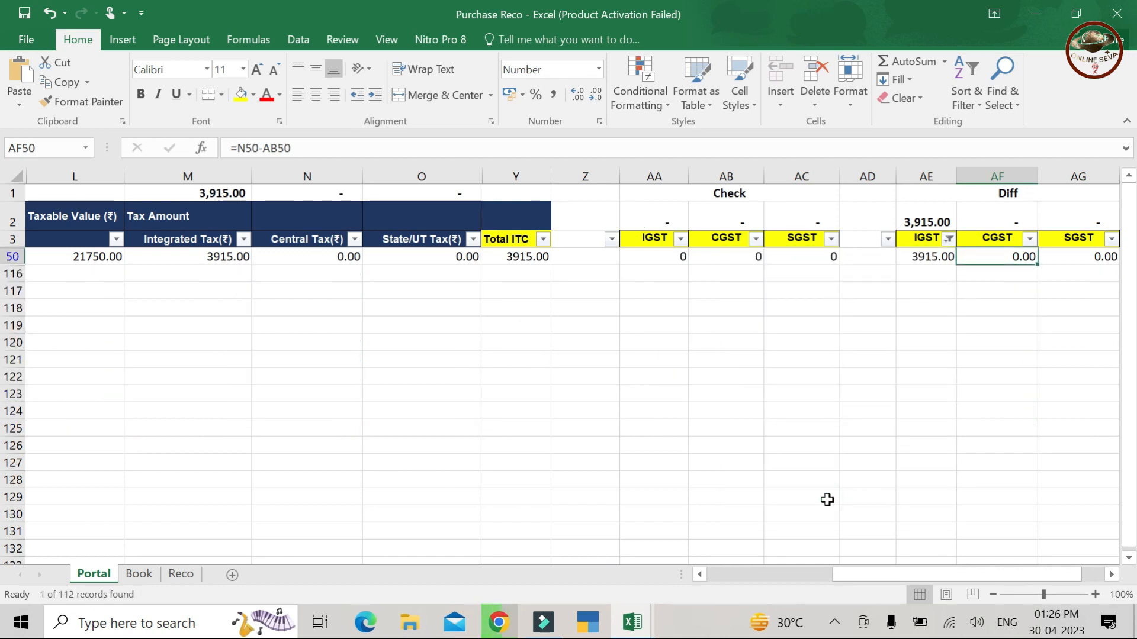
pyautogui.press('Left')
pyautogui.press('Left')
pyautogui.press('Right')
pyautogui.press('Right')
pyautogui.press('Right')
pyautogui.press('Right')
pyautogui.press('Right')
pyautogui.press('Left')
pyautogui.press('Left')
pyautogui.press('Left')
pyautogui.press('Left')
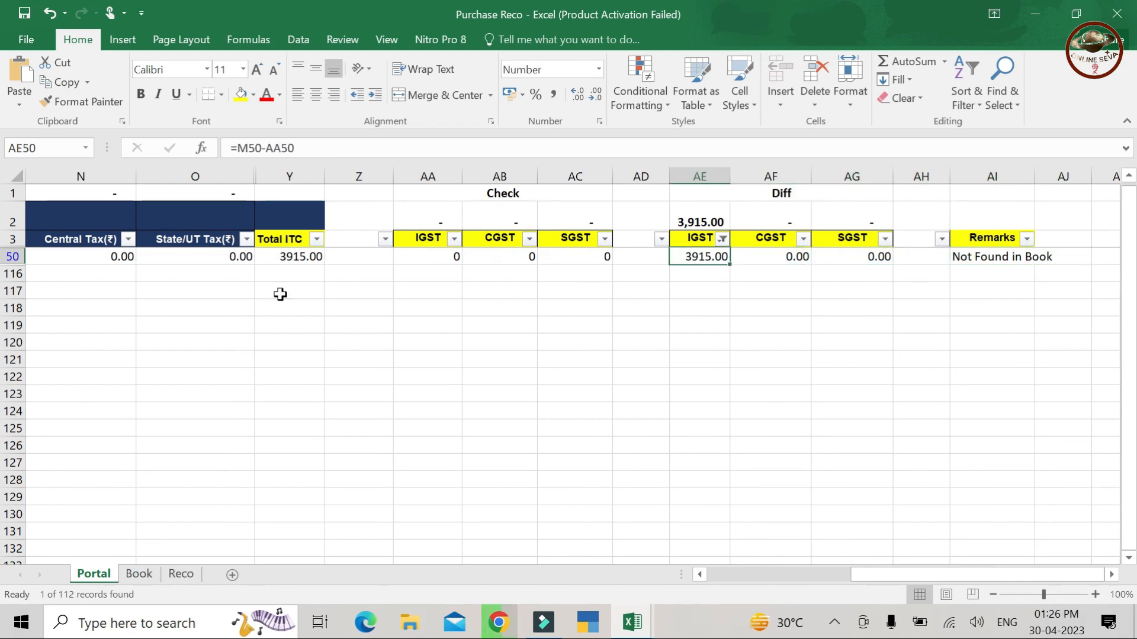
pyautogui.press('Left')
pyautogui.press('Left')
pyautogui.press('Left')
pyautogui.press('Left')
pyautogui.press('Left')
pyautogui.press('Left')
pyautogui.press('Left')
pyautogui.press('Left')
pyautogui.press('Left')
pyautogui.press('Left')
pyautogui.press('Left')
pyautogui.press('Left')
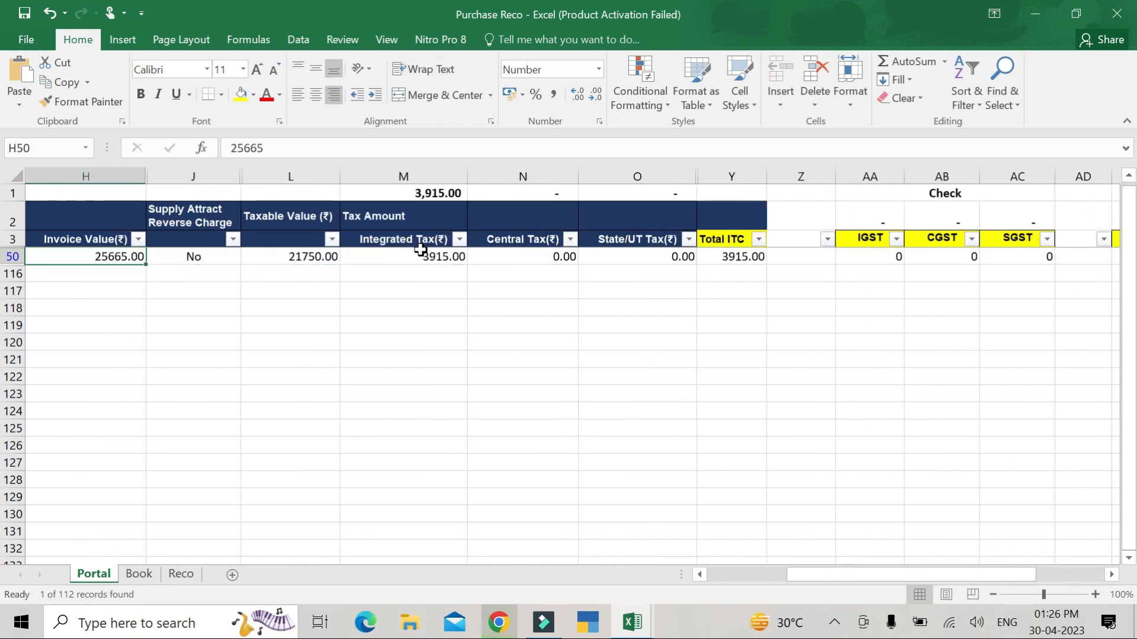
pyautogui.click(421, 254)
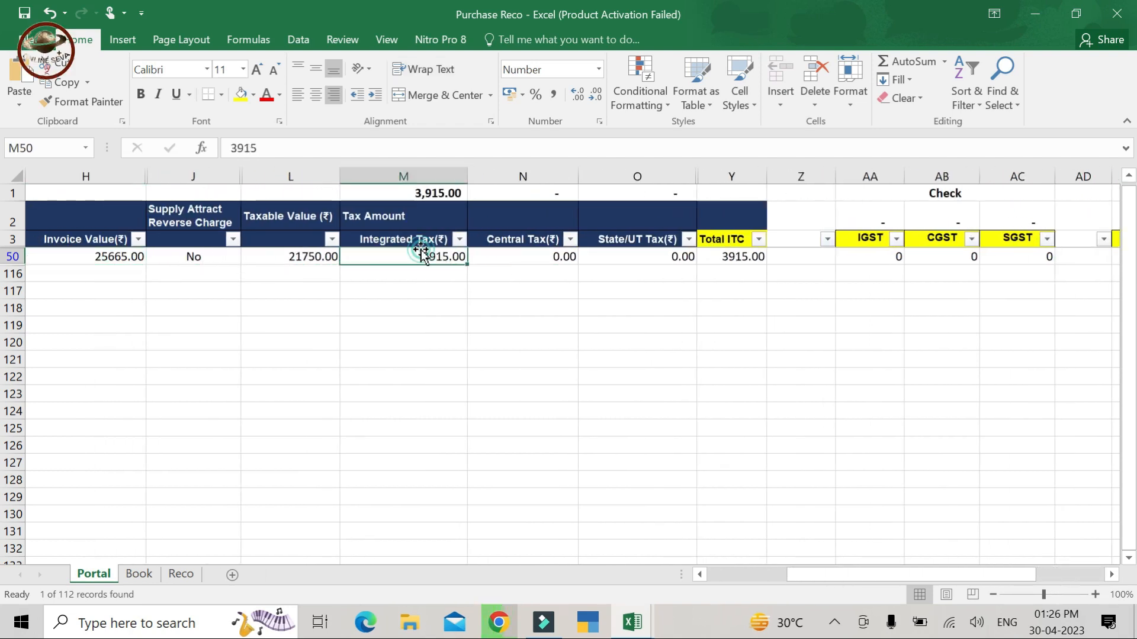
# - Back on the Book sheet, inspect row 98's Check IGST and IGST difference formulas
pyautogui.click(139, 574)
pyautogui.press('Left')
pyautogui.press('Left')
pyautogui.press('Left')
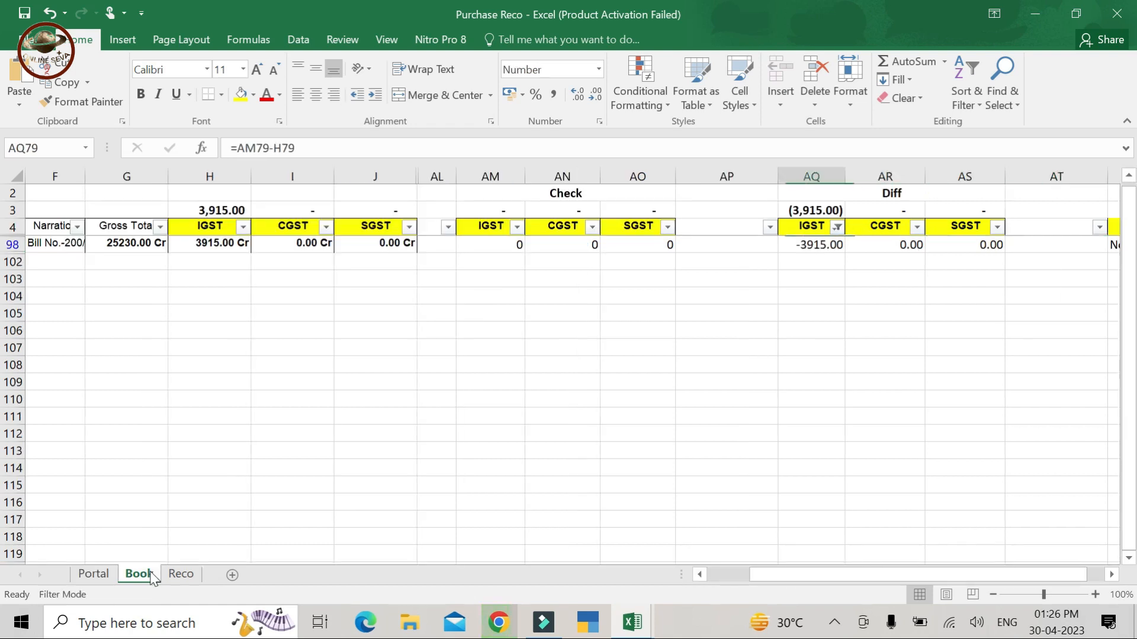
pyautogui.press('Left')
pyautogui.press('Left')
pyautogui.press('Left')
pyautogui.press('Left')
pyautogui.press('Left')
pyautogui.press('Left')
pyautogui.press('Left')
pyautogui.press('Left')
pyautogui.press('Left')
pyautogui.press('Left')
pyautogui.press('Down')
pyautogui.press('Left')
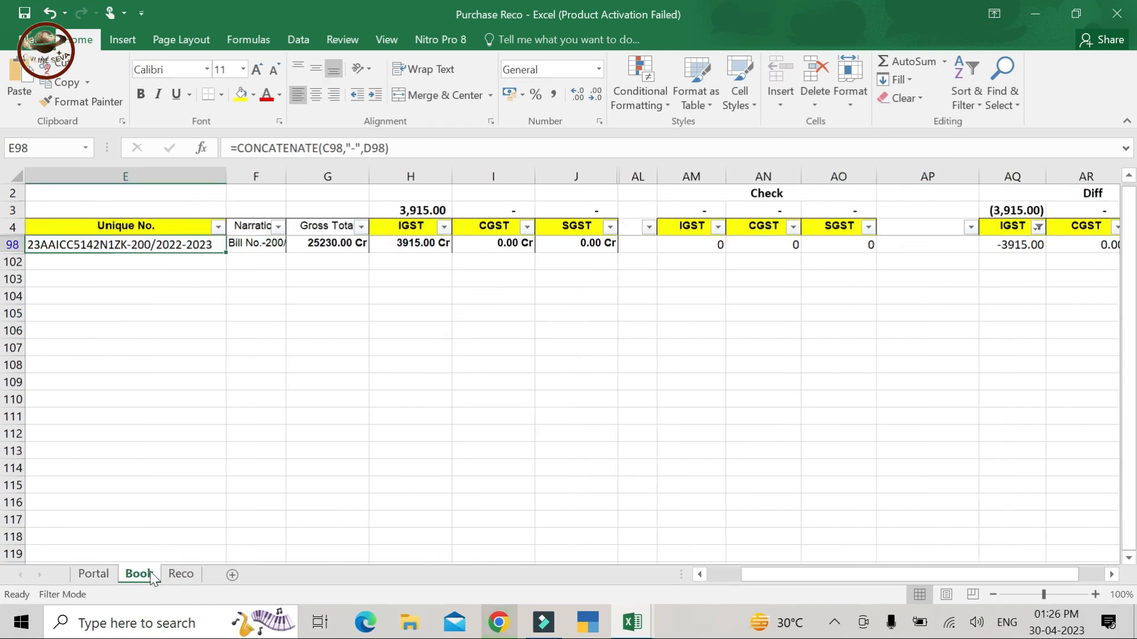
pyautogui.press('Right')
pyautogui.press('Right')
pyautogui.press('Right')
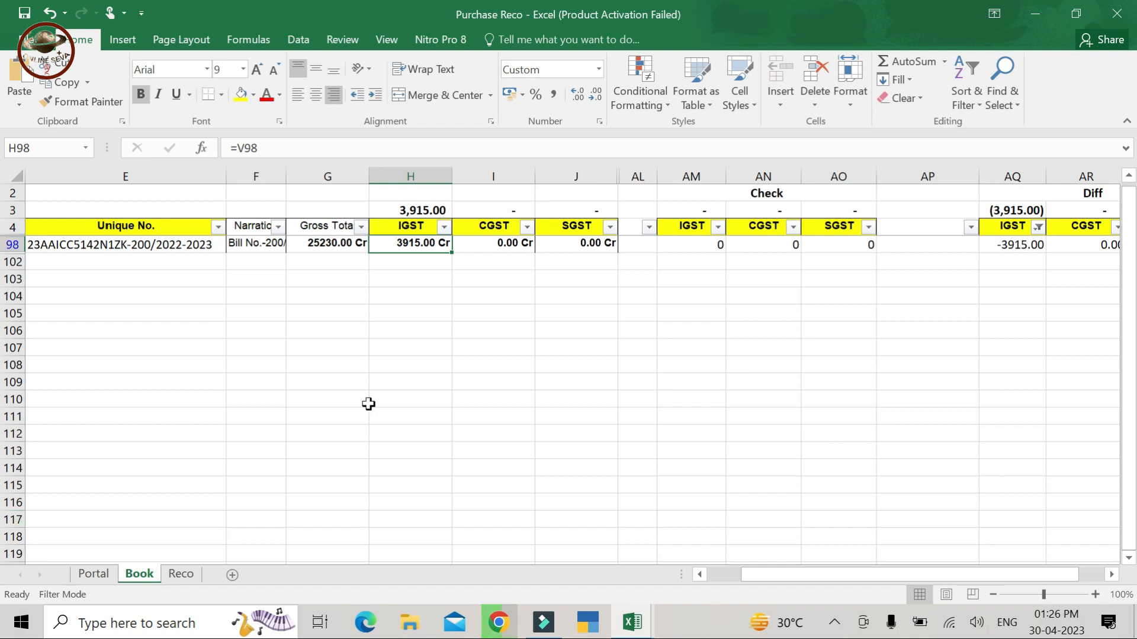
pyautogui.press('Right')
pyautogui.press('Right')
pyautogui.press('Right')
pyautogui.press('Right')
pyautogui.press('Right')
pyautogui.press('Right')
pyautogui.press('Right')
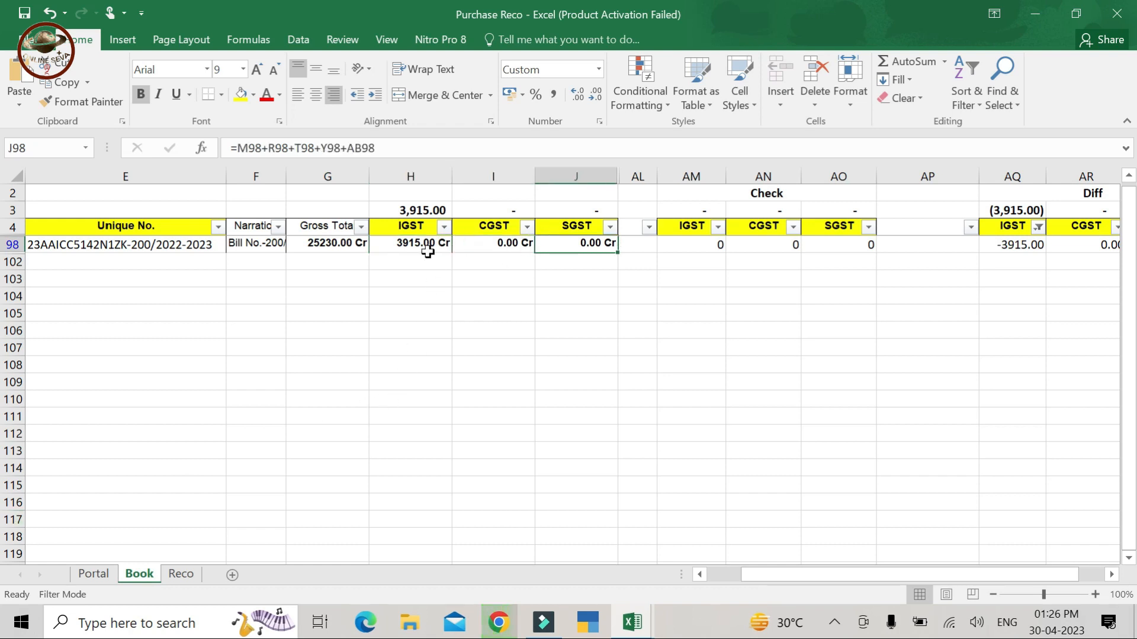
pyautogui.press('Left')
pyautogui.press('Right')
pyautogui.press('Left')
pyautogui.press('Left')
pyautogui.press('Left')
pyautogui.press('Left')
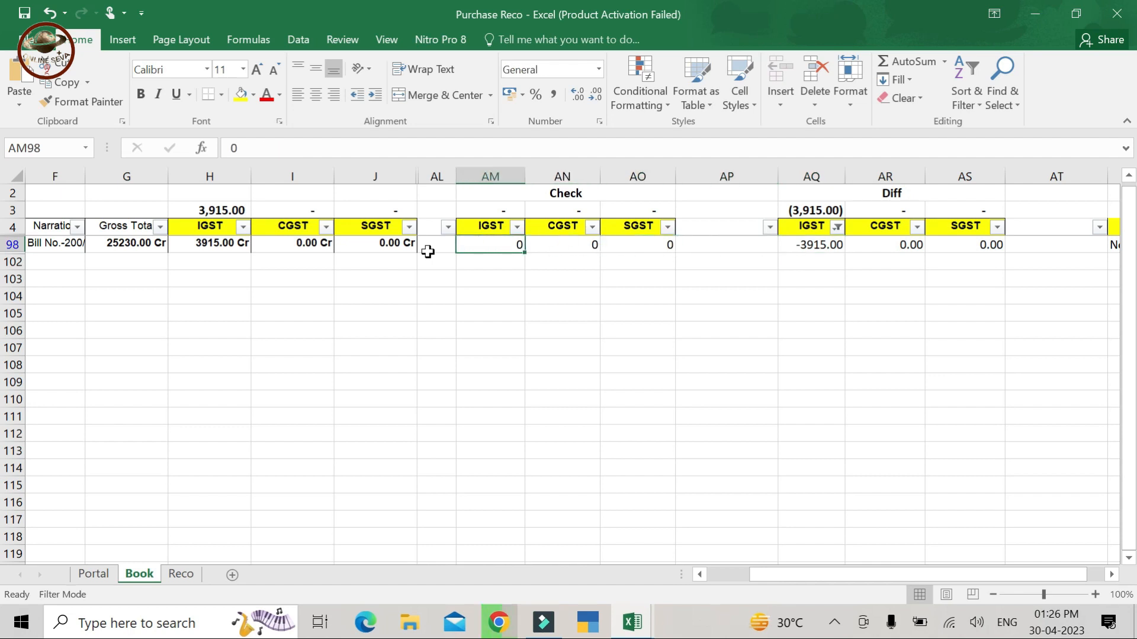
# - Replace row 98's Check IGST value in AM98 with 3915
pyautogui.click(514, 251)
pyautogui.click(328, 155)
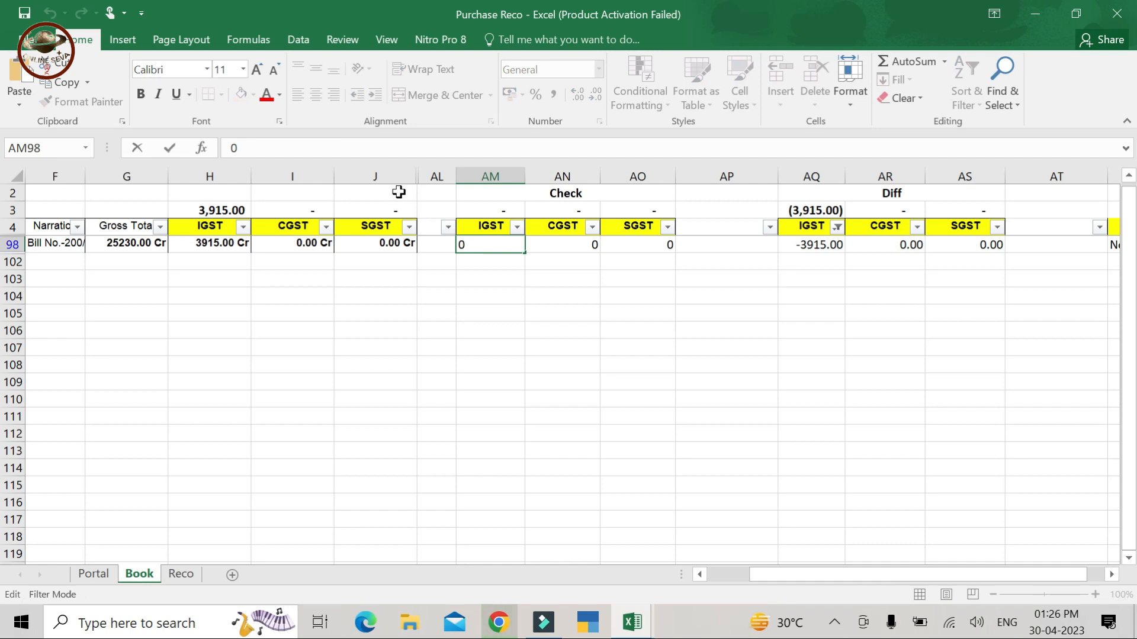
pyautogui.hotkey('ctrl', 'Return')
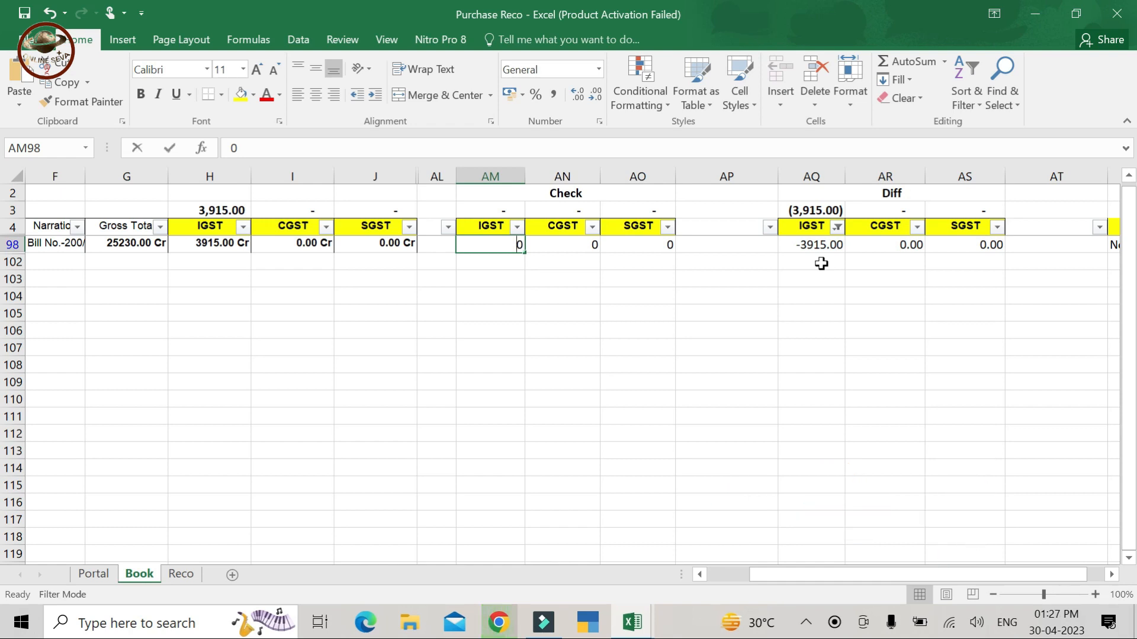
pyautogui.write('391')
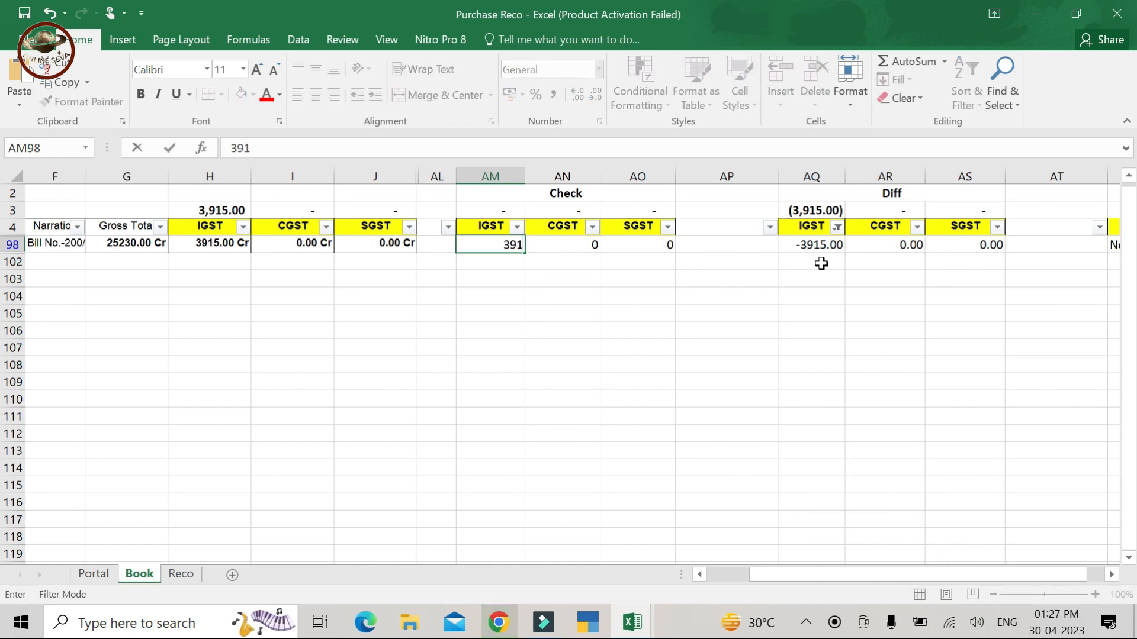
pyautogui.press('Return')
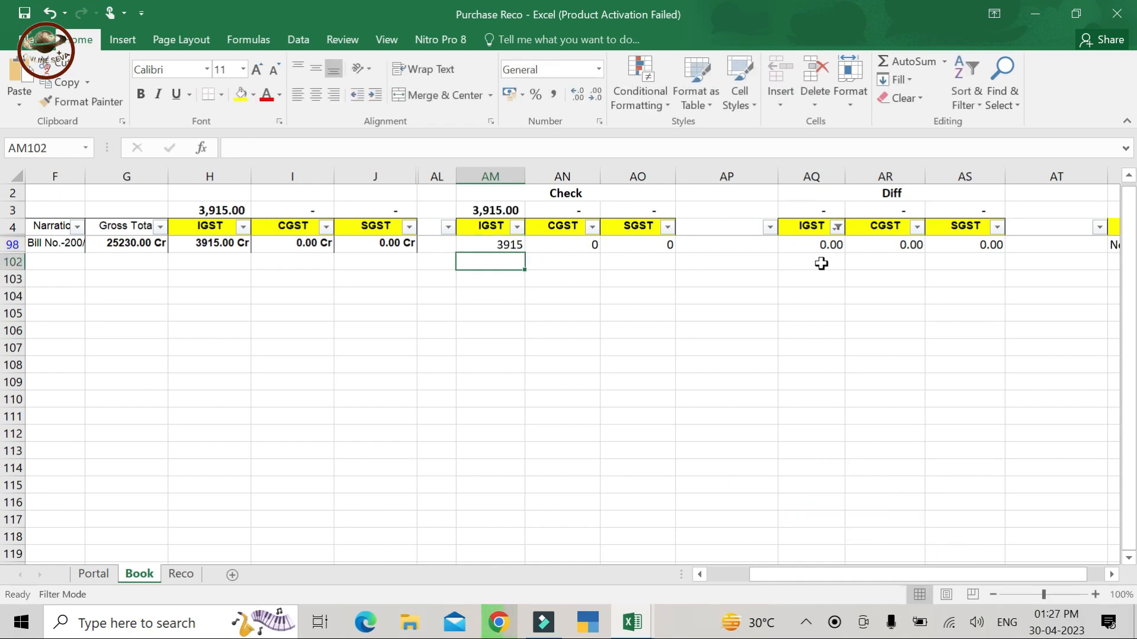
# - Mark row 98's Remarks as Match and remove the filter to show all rows
pyautogui.press('Up')
pyautogui.press('Right')
pyautogui.press('Right')
pyautogui.press('Right')
pyautogui.press('Right')
pyautogui.press('Right')
pyautogui.press('Right')
pyautogui.press('Right')
pyautogui.press('Right')
pyautogui.press('Right')
pyautogui.press('Right')
pyautogui.press('Left')
pyautogui.press('Left')
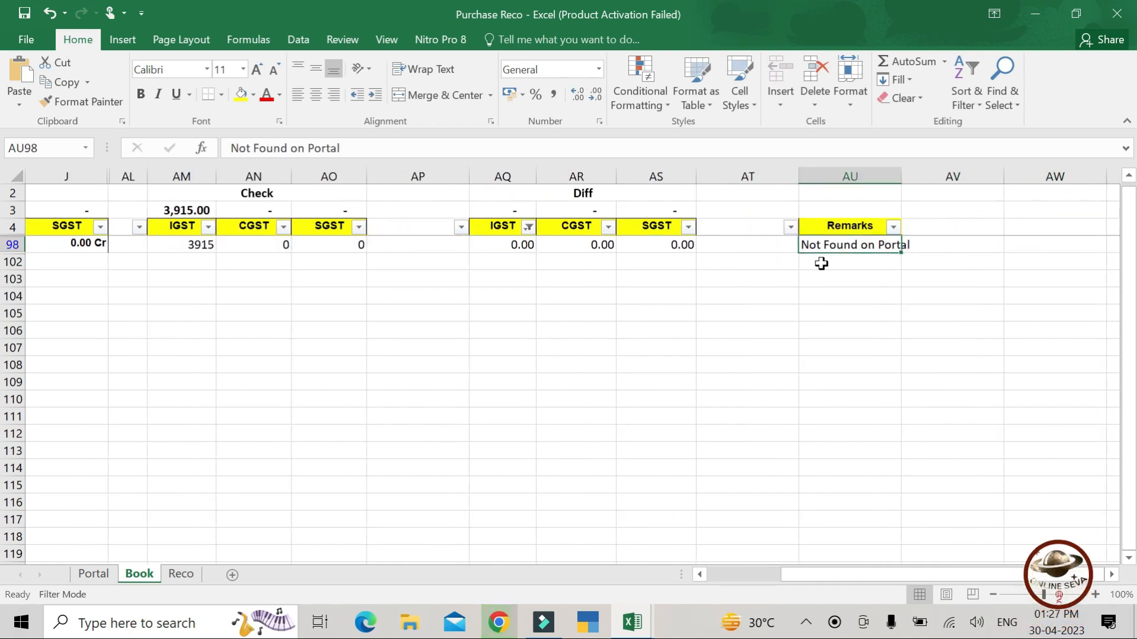
pyautogui.write('Match')
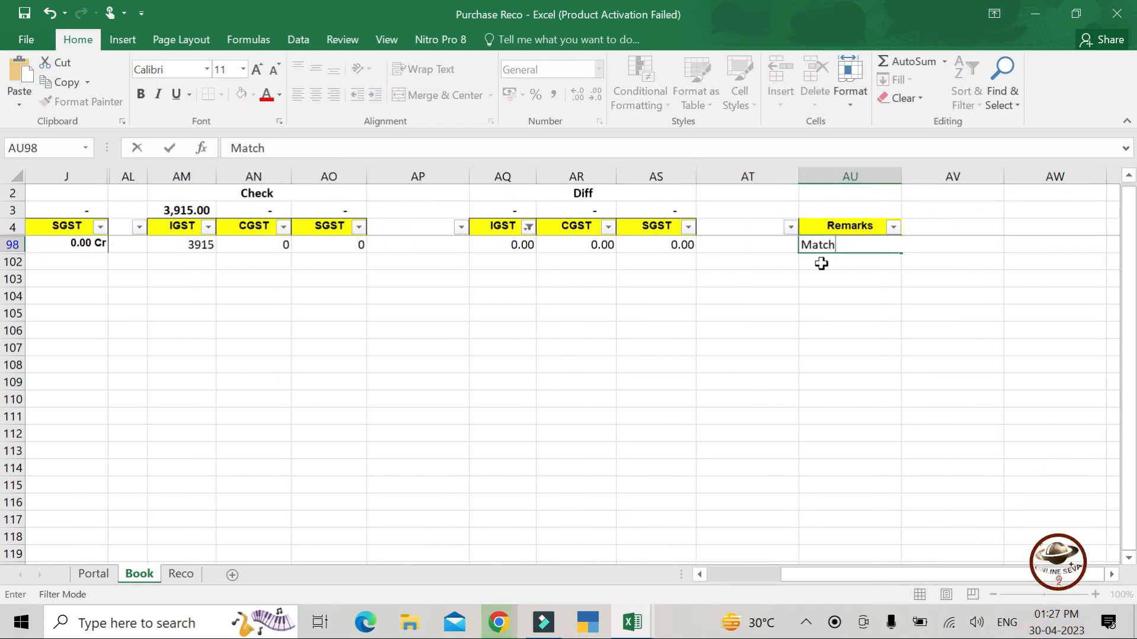
pyautogui.press('Return')
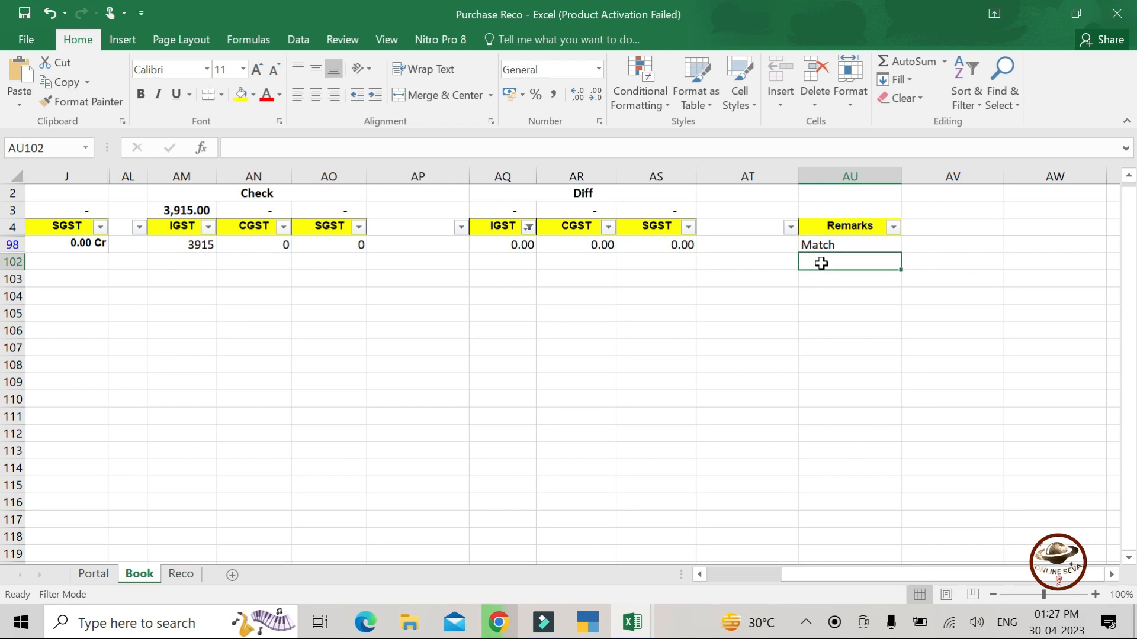
pyautogui.hotkey('ctrl', 'shift', 'l')
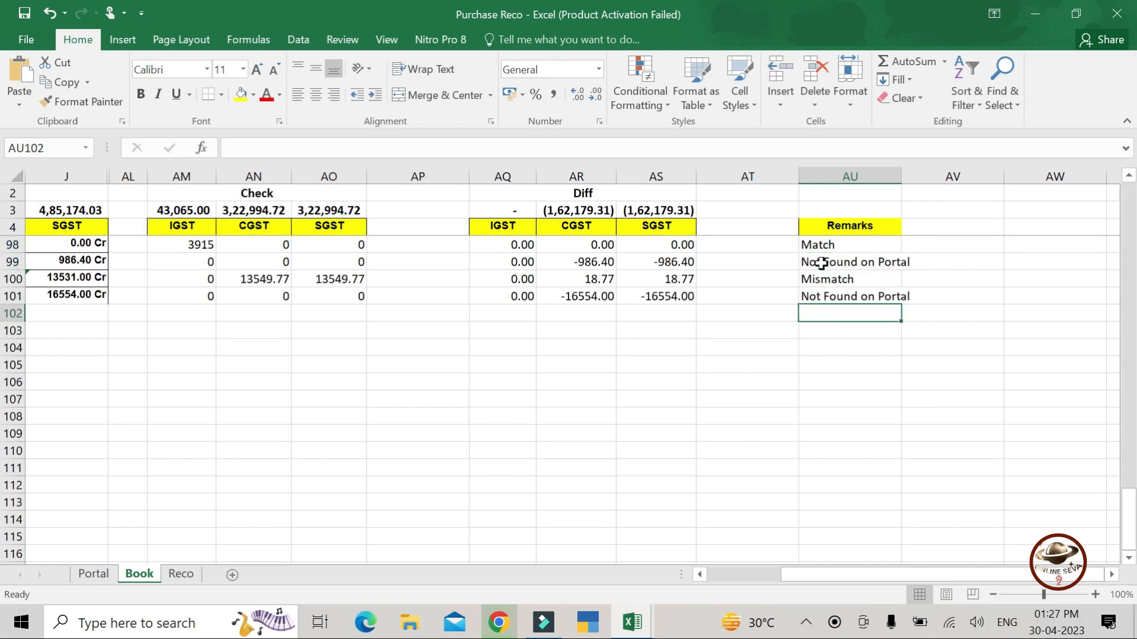
# - Scroll up the Book sheet's Remarks column to review earlier remarks
pyautogui.scroll(5, 820, 262)
pyautogui.press('Up')
pyautogui.press('Up')
pyautogui.press('Up')
pyautogui.press('Up')
pyautogui.press('Up')
pyautogui.press('Up')
pyautogui.press('Up')
pyautogui.press('Up')
pyautogui.press('Up')
pyautogui.press('Up')
pyautogui.press('Up')
pyautogui.press('Up')
pyautogui.press('Up')
pyautogui.press('Up')
pyautogui.press('Up')
pyautogui.press('Up')
pyautogui.press('Up')
pyautogui.press('Up')
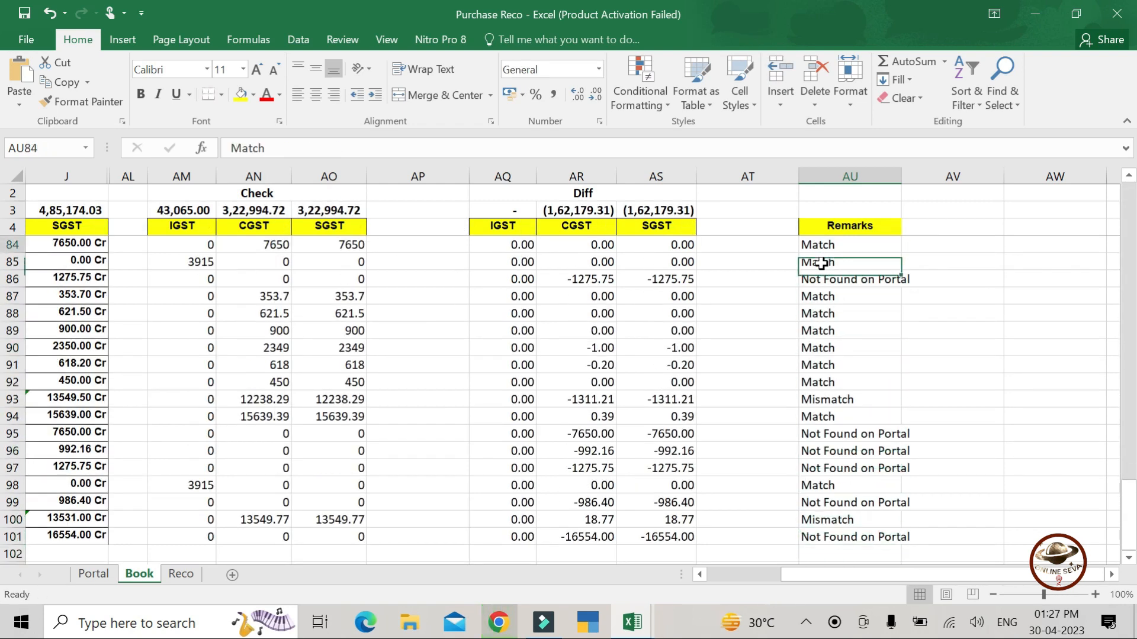
pyautogui.press('Up')
pyautogui.press('Up')
pyautogui.press('Up')
pyautogui.press('Up')
pyautogui.press('Up')
pyautogui.press('Up')
pyautogui.press('Up')
pyautogui.press('Up')
pyautogui.press('Up')
pyautogui.press('Up')
pyautogui.press('Up')
pyautogui.press('Up')
pyautogui.press('Up')
pyautogui.press('Up')
pyautogui.press('Up')
pyautogui.press('Up')
pyautogui.press('Up')
pyautogui.press('Up')
pyautogui.press('Up')
pyautogui.press('Up')
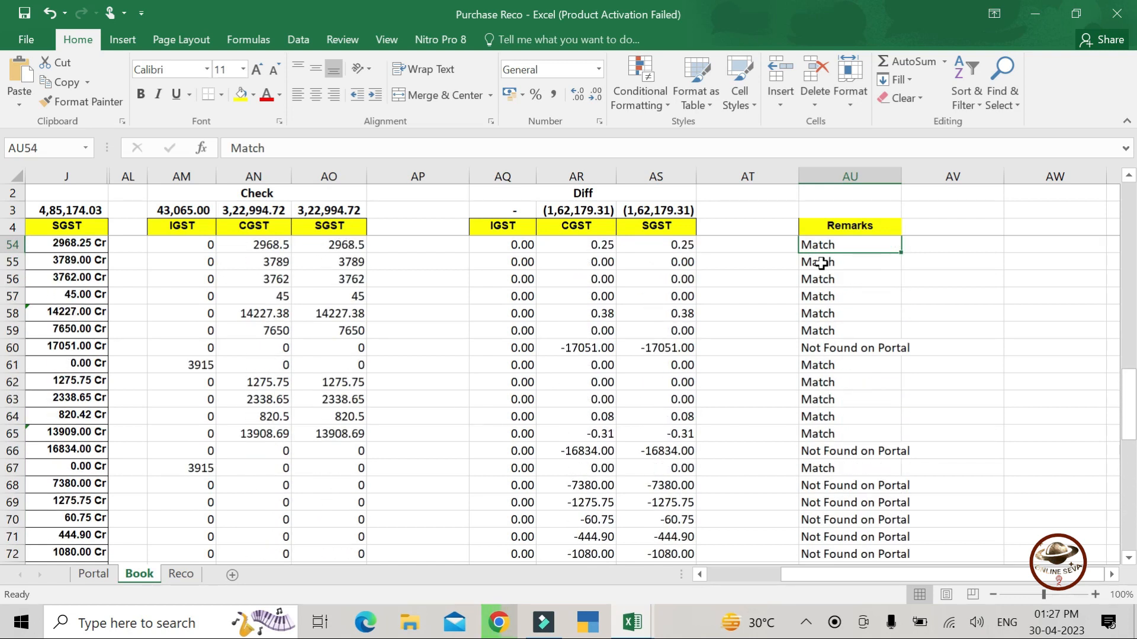
pyautogui.press('Up')
pyautogui.press('Up')
pyautogui.press('Up')
pyautogui.press('Up')
pyautogui.press('Up')
pyautogui.press('Up')
pyautogui.press('Up')
pyautogui.press('Up')
pyautogui.press('Up')
pyautogui.press('Up')
pyautogui.press('Up')
pyautogui.press('Up')
pyautogui.press('Up')
pyautogui.press('Up')
pyautogui.press('Up')
pyautogui.press('Up')
pyautogui.press('Up')
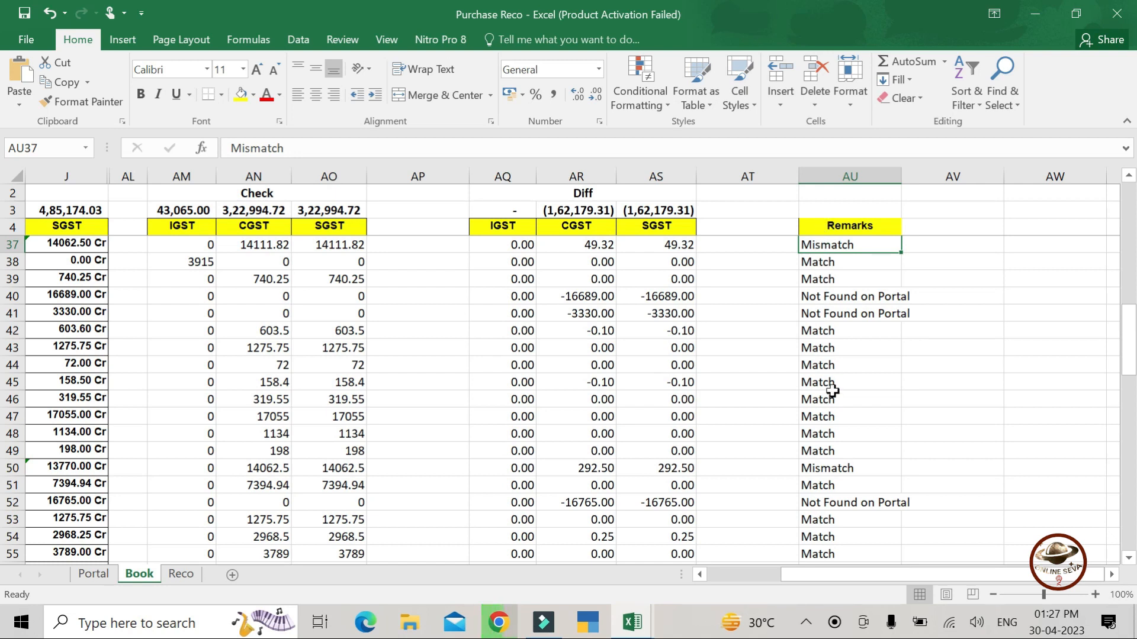
# - Reset filtering on Book header row 4, leave the Remarks filter unchanged, and bring up Portal
pyautogui.click(818, 225)
pyautogui.hotkey('shift', 'space')
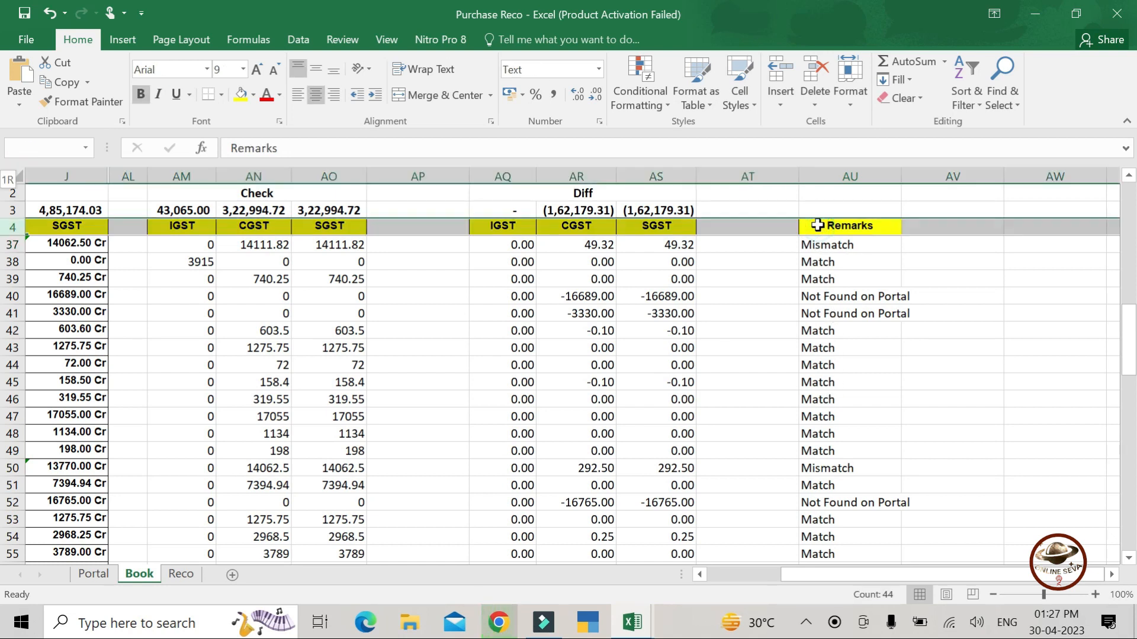
pyautogui.hotkey('ctrl', 't')
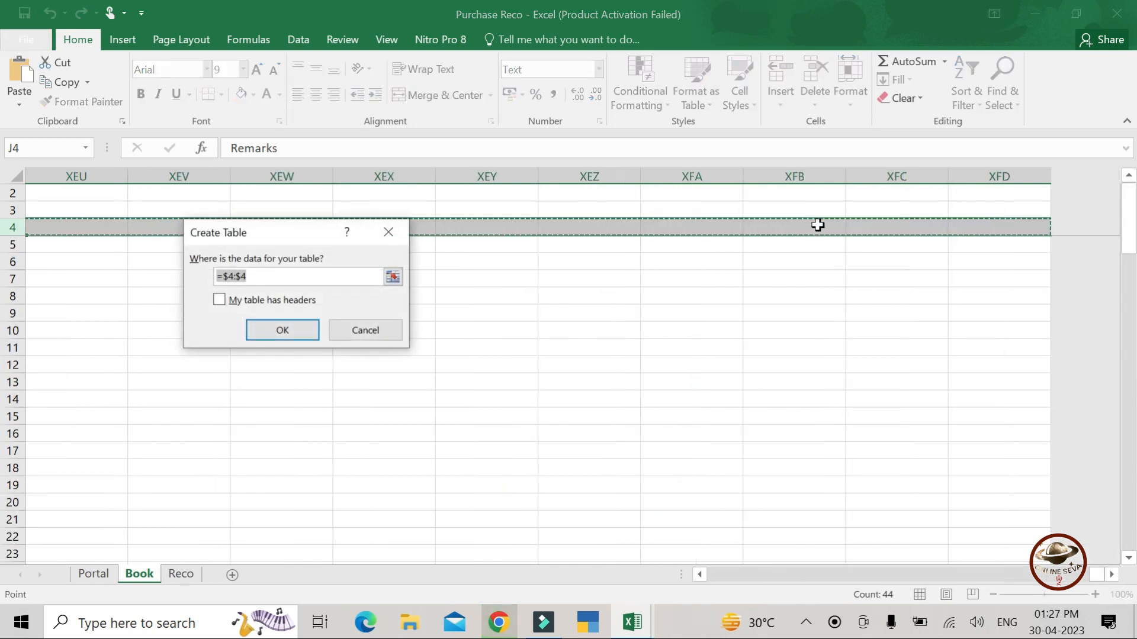
pyautogui.press('Escape')
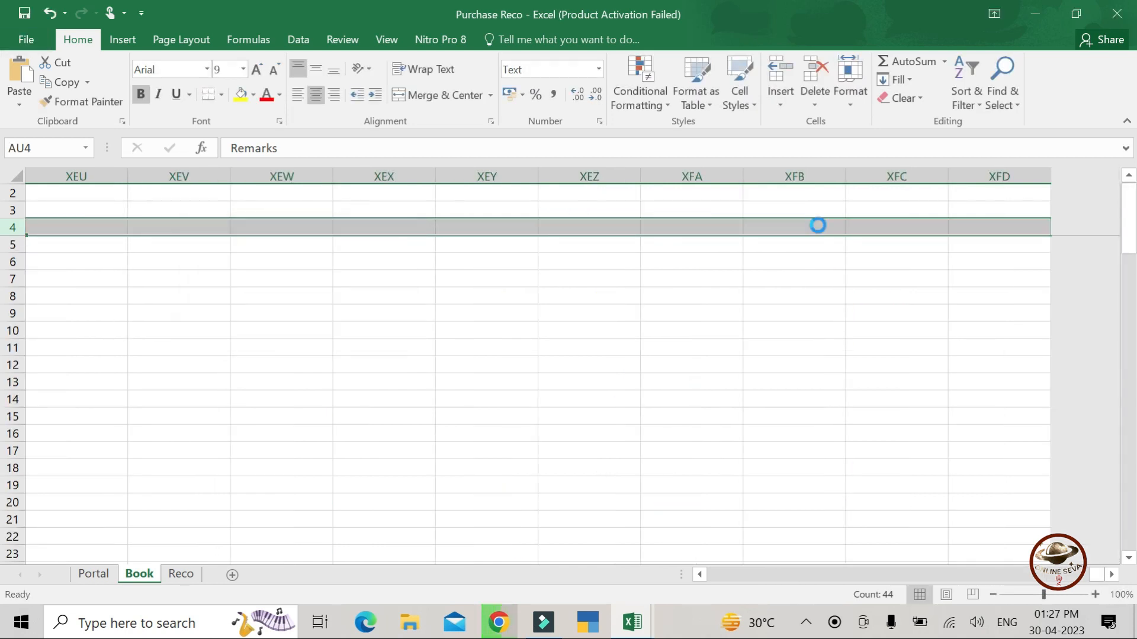
pyautogui.press('Right')
pyautogui.press('Right')
pyautogui.press('Right')
pyautogui.press('Right')
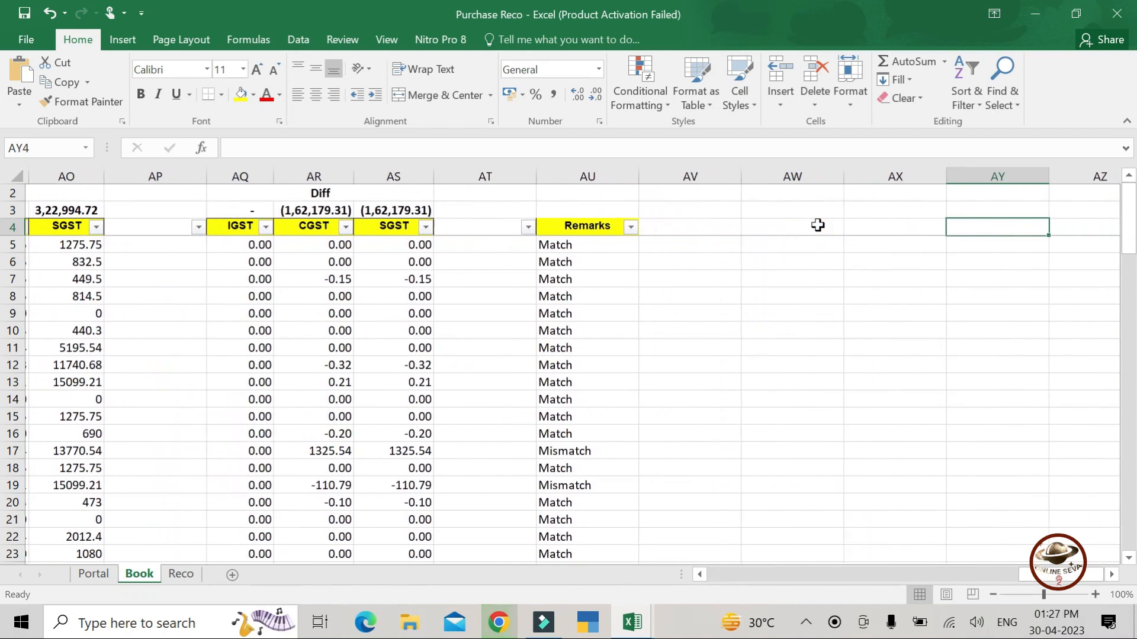
pyautogui.click(627, 228)
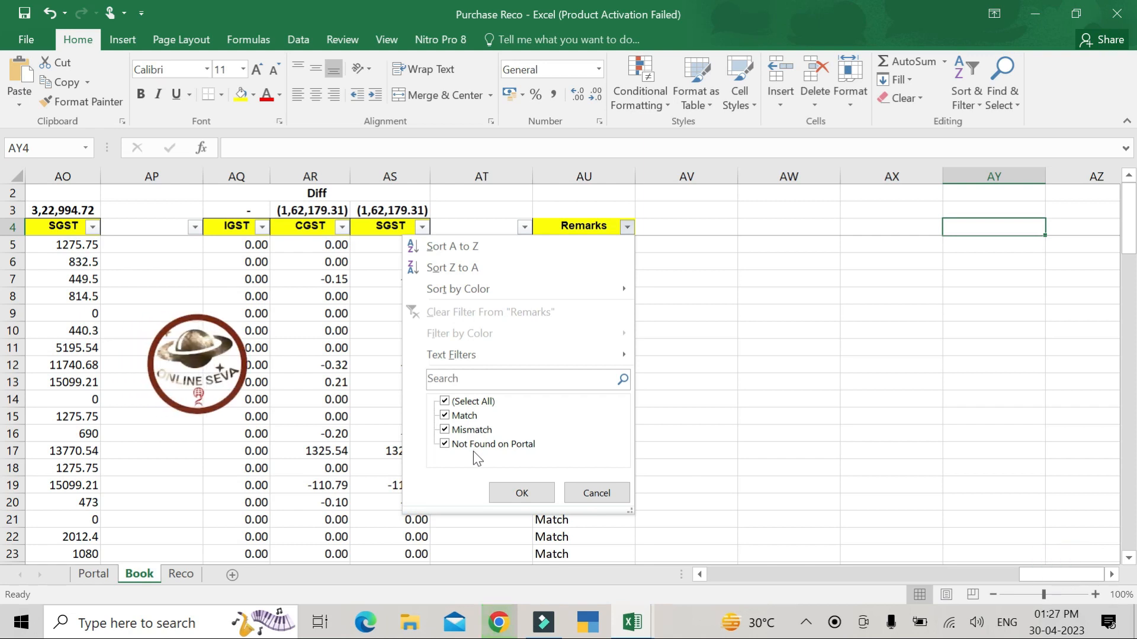
pyautogui.click(598, 495)
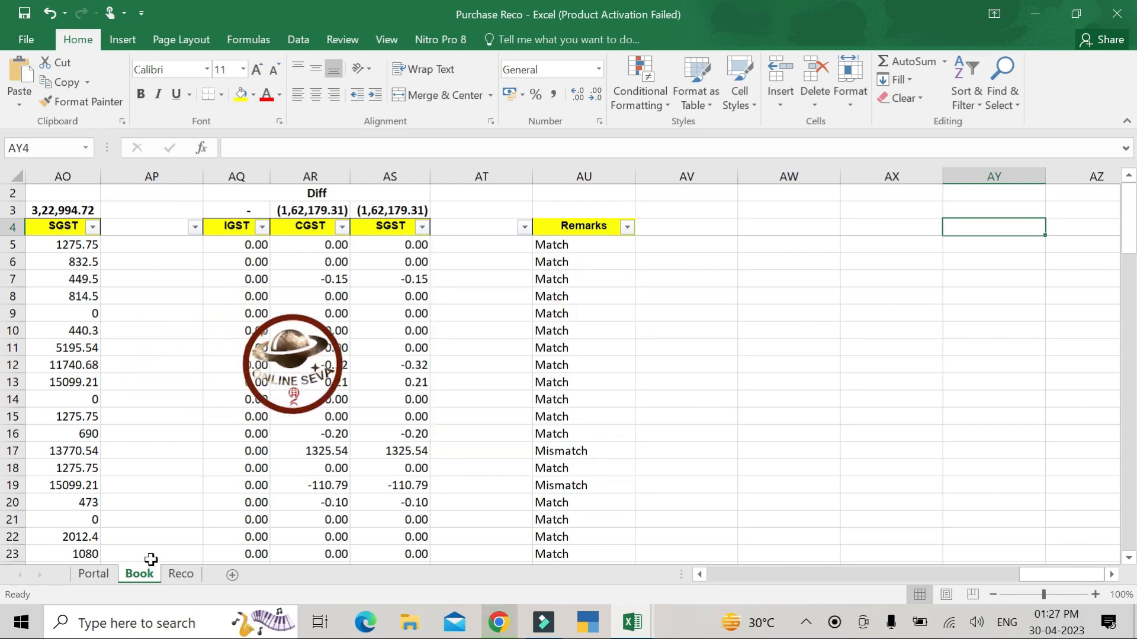
pyautogui.click(87, 579)
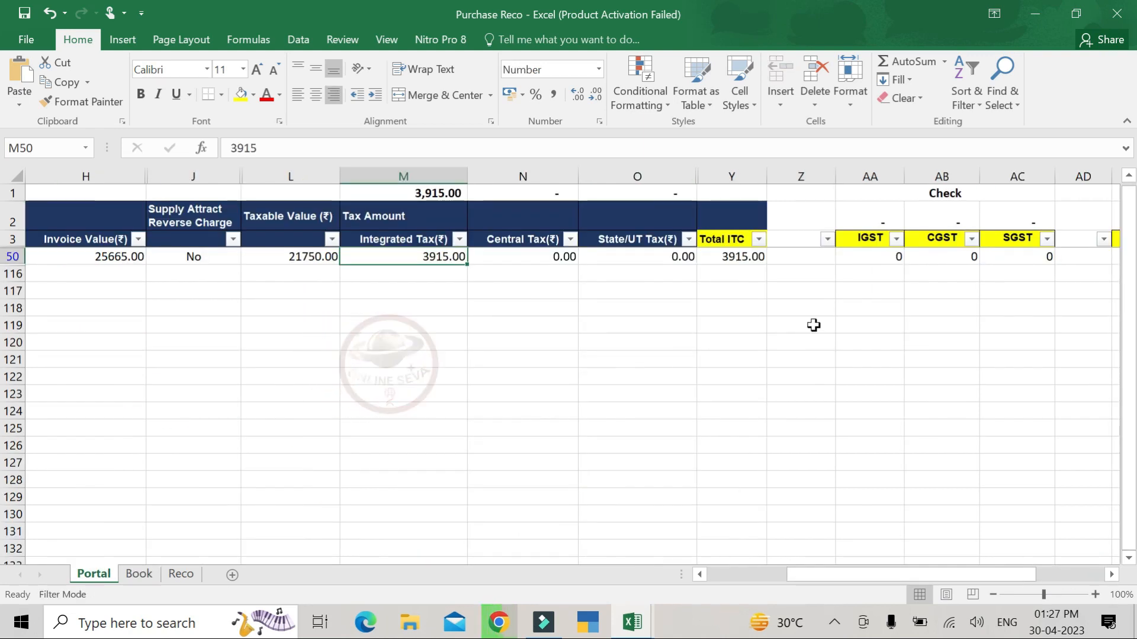
# - Remove the Portal sheet's filter from the Invoice Date header so all invoice rows show
pyautogui.hotkey('ctrl', 't')
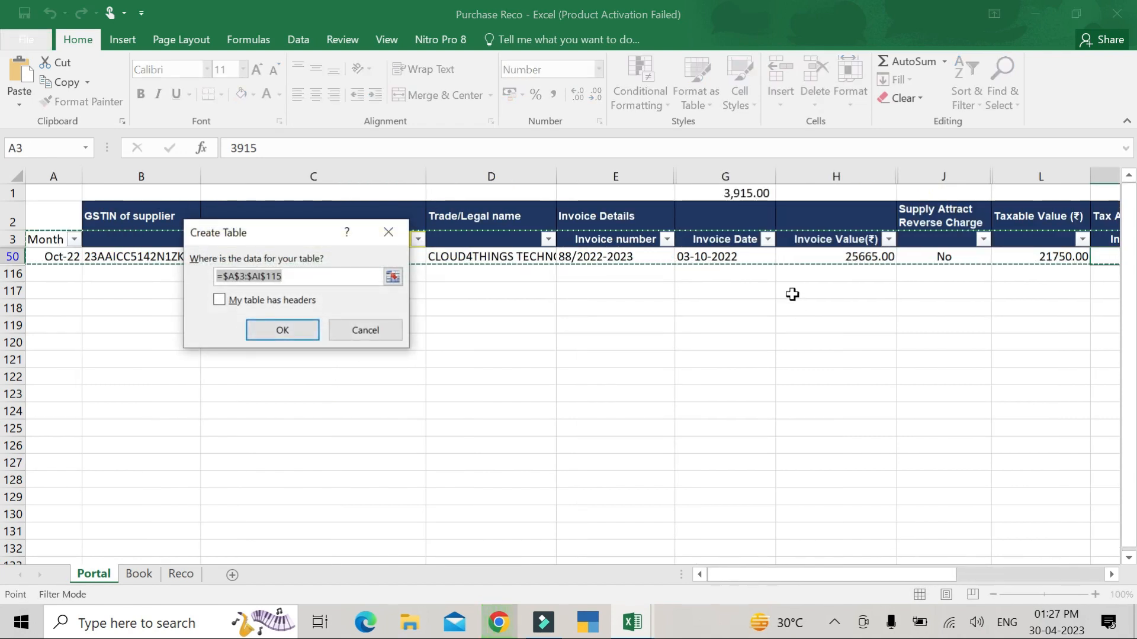
pyautogui.press('Escape')
pyautogui.click(733, 244)
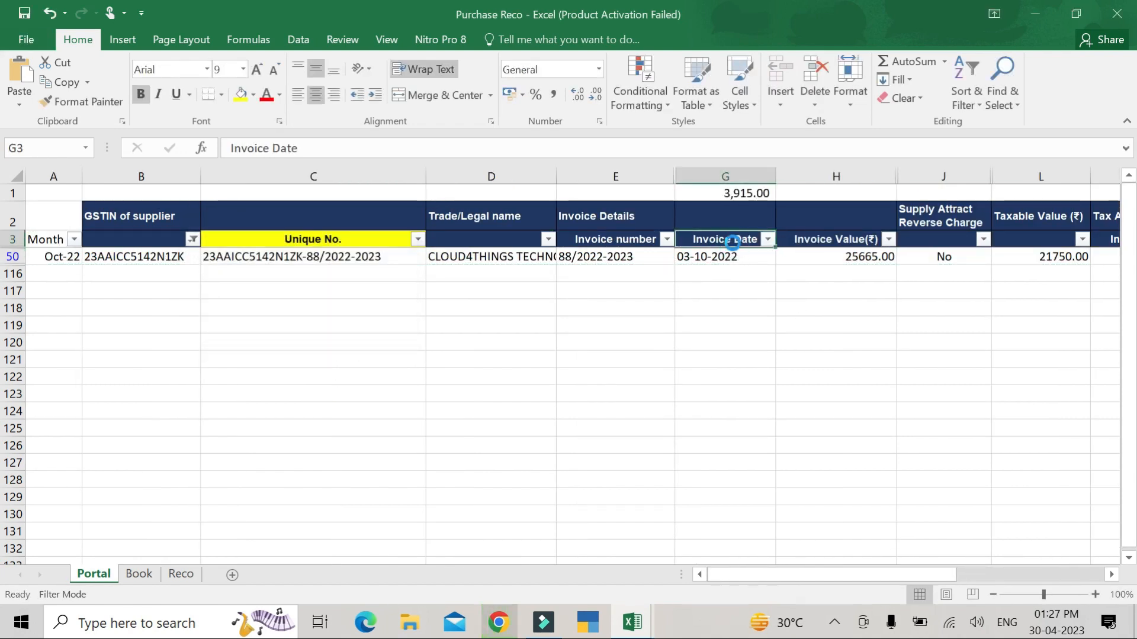
pyautogui.hotkey('ctrl', 'shift', 'l')
# - Move back along Portal's header row to the Month header at its start
pyautogui.hotkey('ctrl', 't')
pyautogui.press('Right')
pyautogui.press('Right')
pyautogui.press('Right')
pyautogui.press('Right')
pyautogui.press('Right')
pyautogui.press('Right')
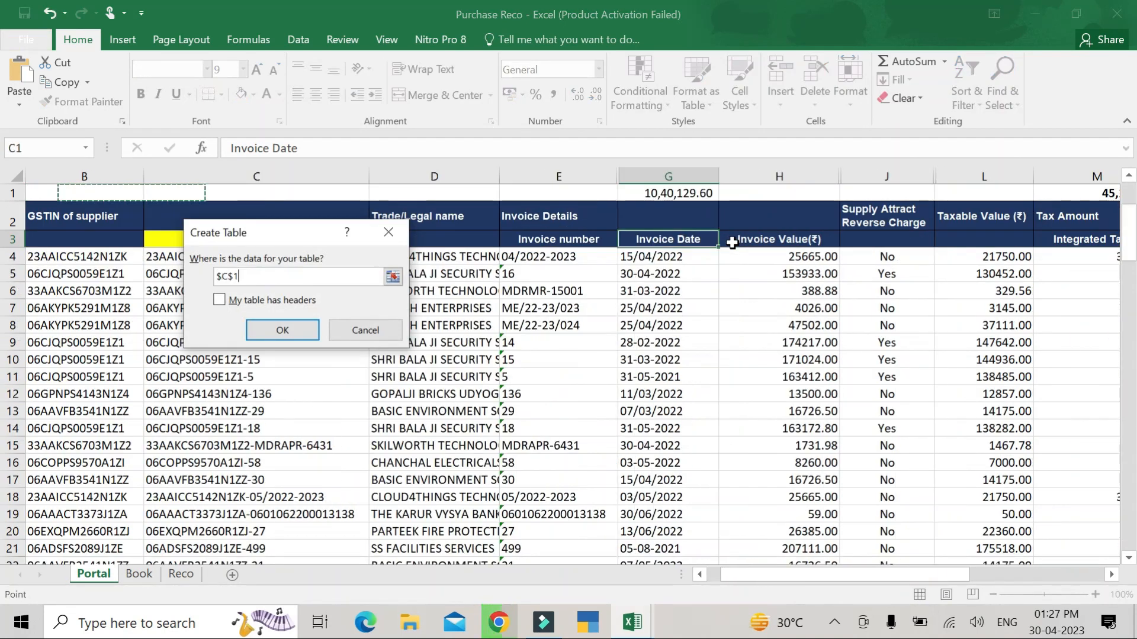
pyautogui.press('Escape')
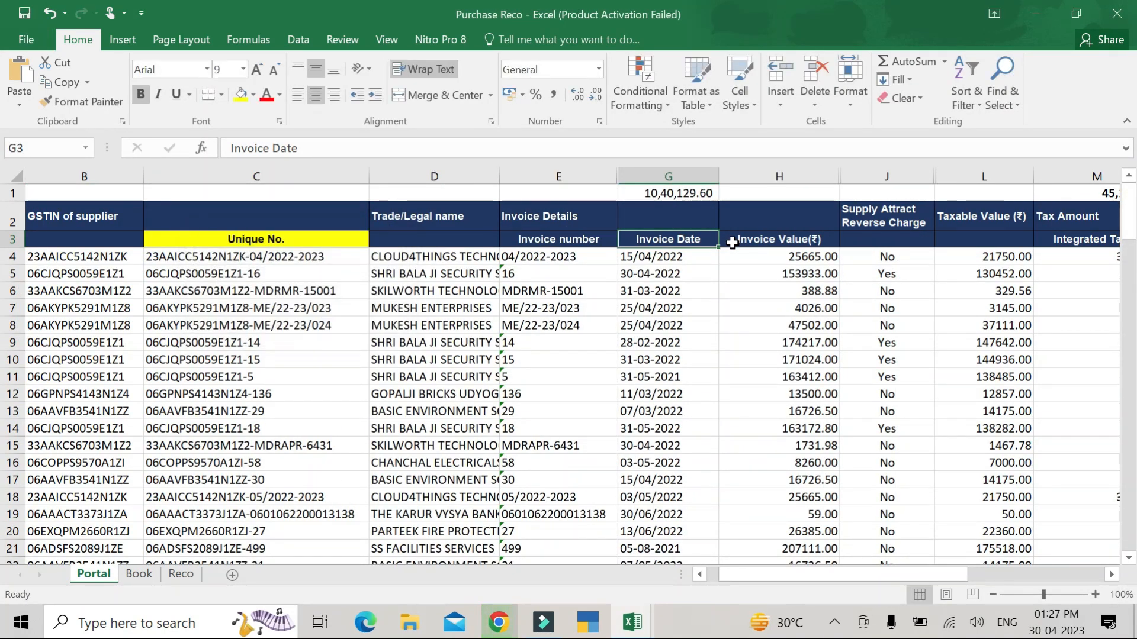
pyautogui.hotkey('ctrl', 't')
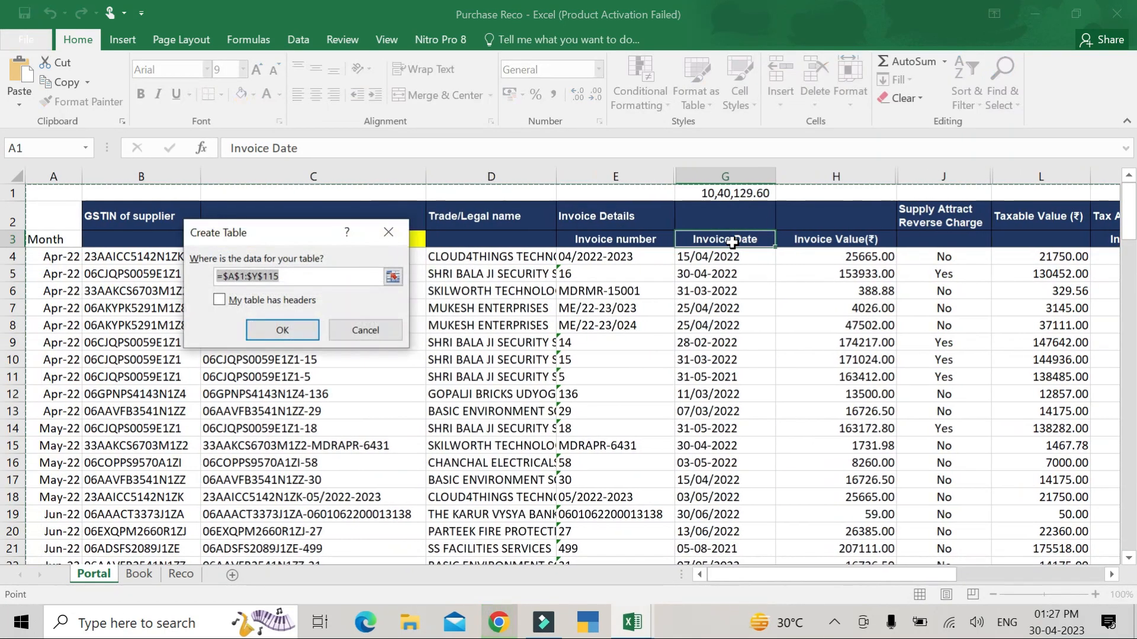
pyautogui.press('Escape')
pyautogui.press('Down')
pyautogui.press('Down')
pyautogui.press('Up')
pyautogui.press('Up')
pyautogui.press('Left')
pyautogui.press('Left')
pyautogui.press('Left')
pyautogui.press('Left')
pyautogui.press('Left')
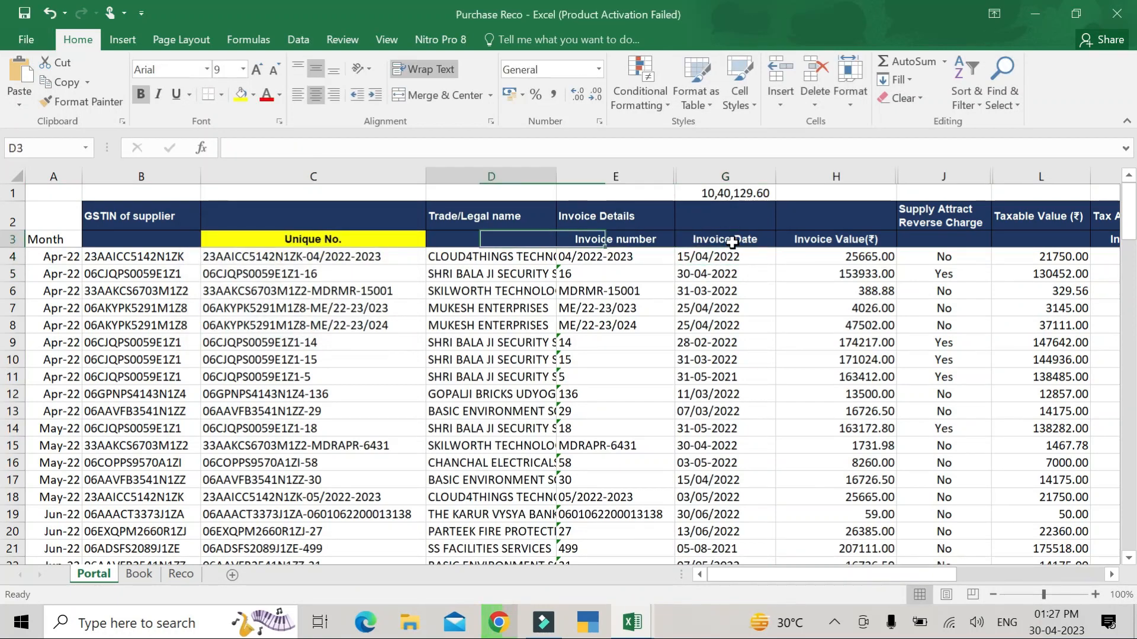
# - Re-add filter arrows to Portal header row 3, then move across to the Diff IGST header
pyautogui.hotkey('shift', 'space')
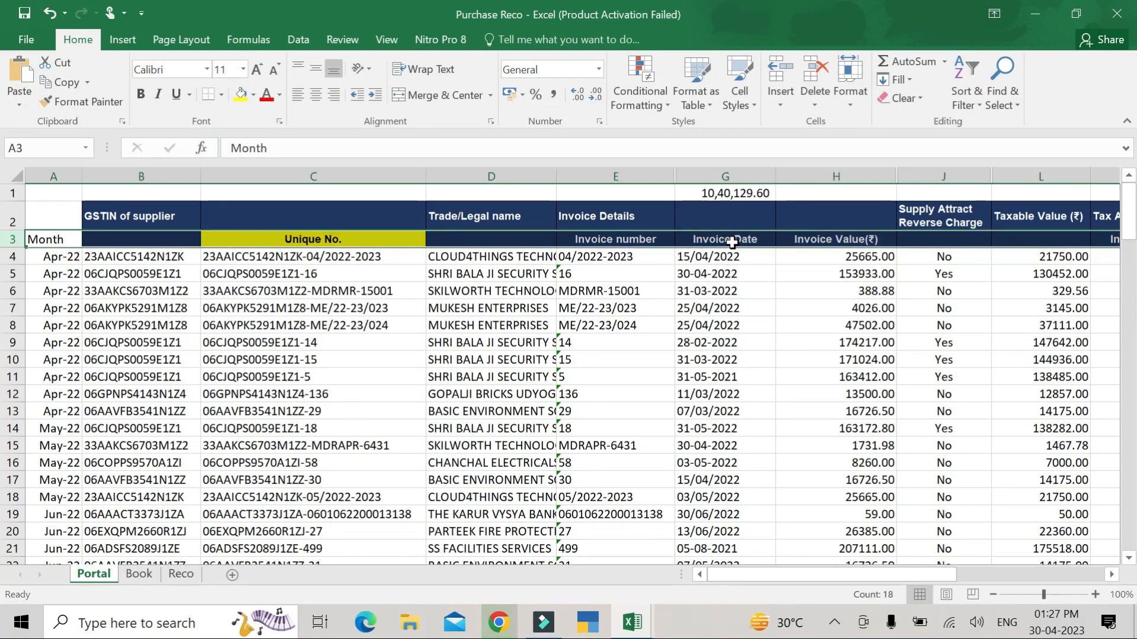
pyautogui.hotkey('ctrl', 't')
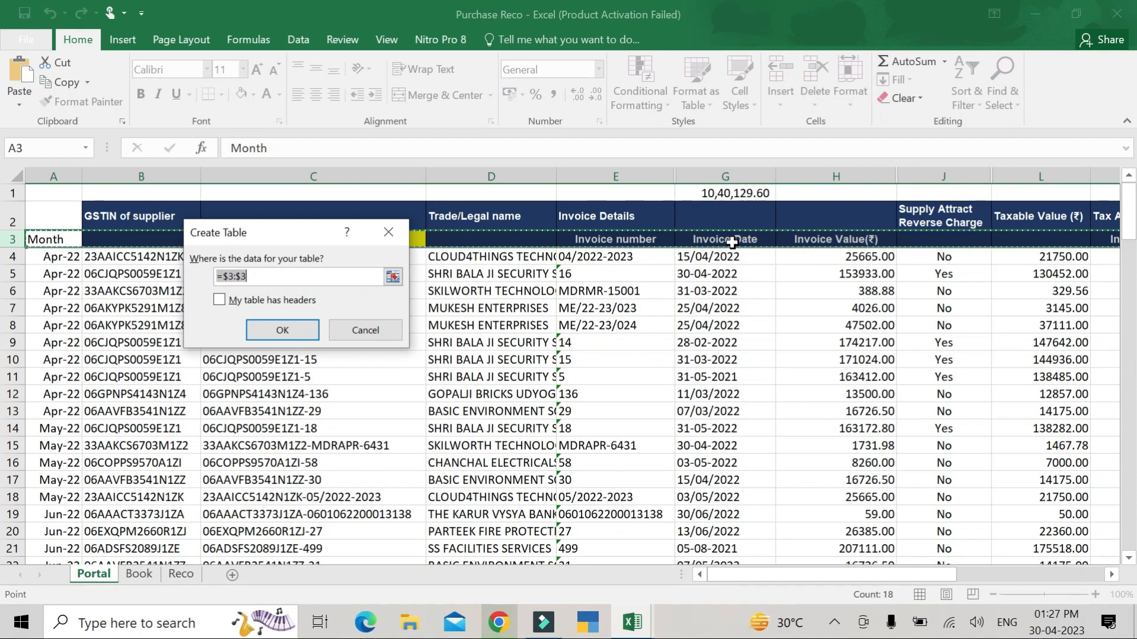
pyautogui.press('Escape')
pyautogui.hotkey('ctrl', 'shift', 'l')
pyautogui.hscroll(5, 732, 243)
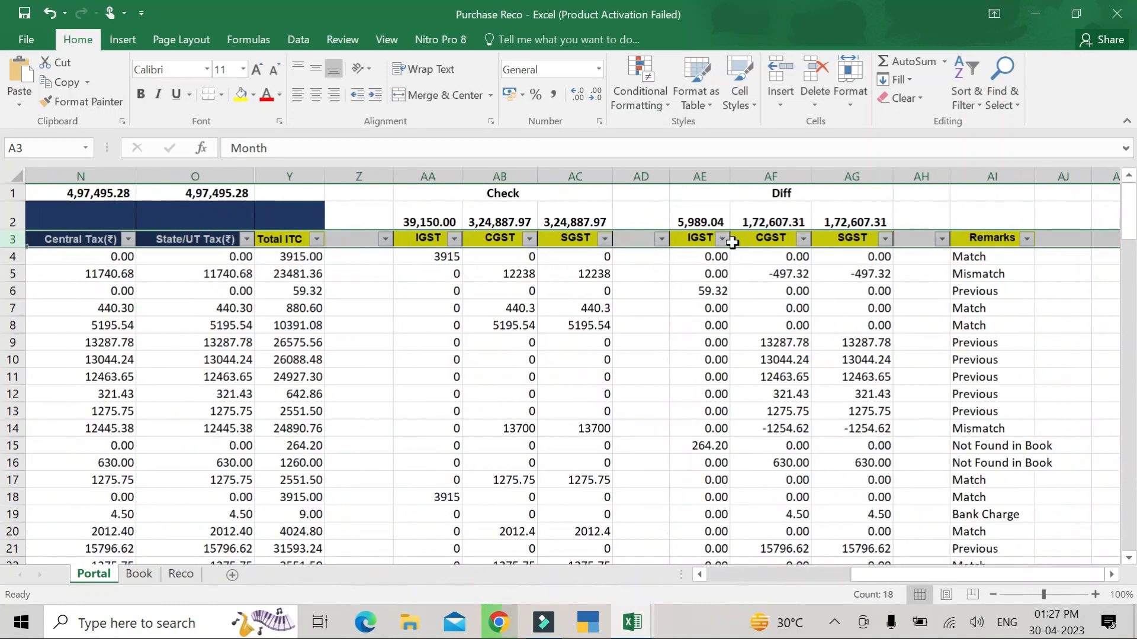
pyautogui.press('Right')
pyautogui.press('Right')
pyautogui.press('Right')
pyautogui.press('Right')
pyautogui.press('Right')
pyautogui.press('Right')
pyautogui.press('Right')
pyautogui.press('Right')
pyautogui.press('Right')
pyautogui.press('Right')
pyautogui.press('Right')
pyautogui.press('Right')
pyautogui.press('Right')
pyautogui.press('Right')
pyautogui.press('Right')
pyautogui.press('Right')
pyautogui.press('Right')
pyautogui.press('Right')
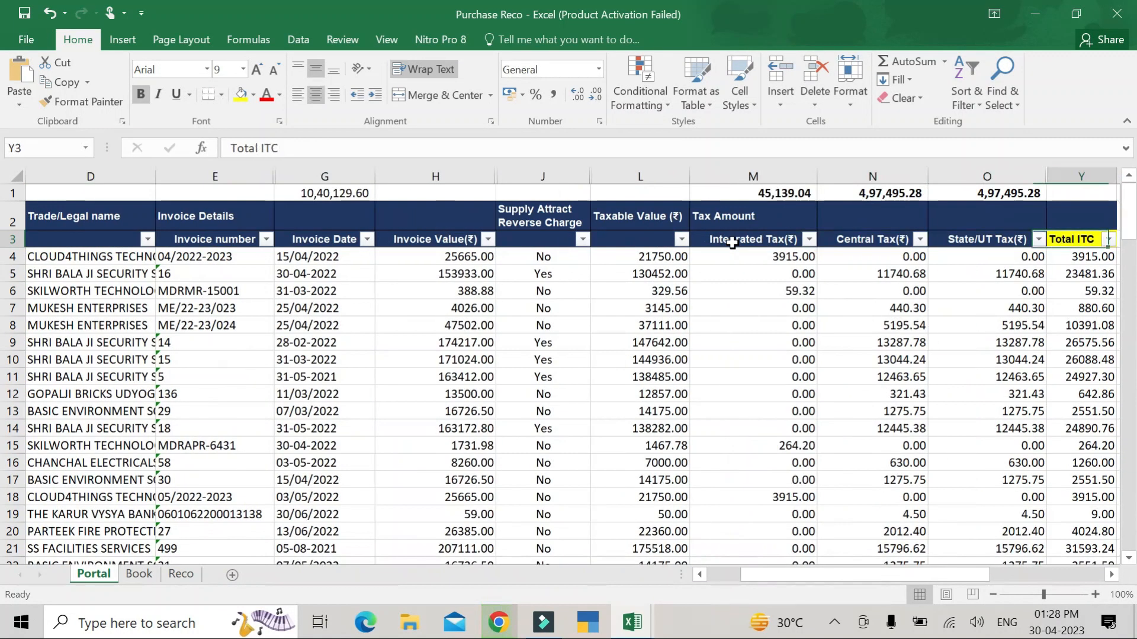
pyautogui.press('Right')
pyautogui.press('Right')
pyautogui.press('Right')
pyautogui.press('Right')
pyautogui.press('Right')
pyautogui.press('Right')
pyautogui.press('Right')
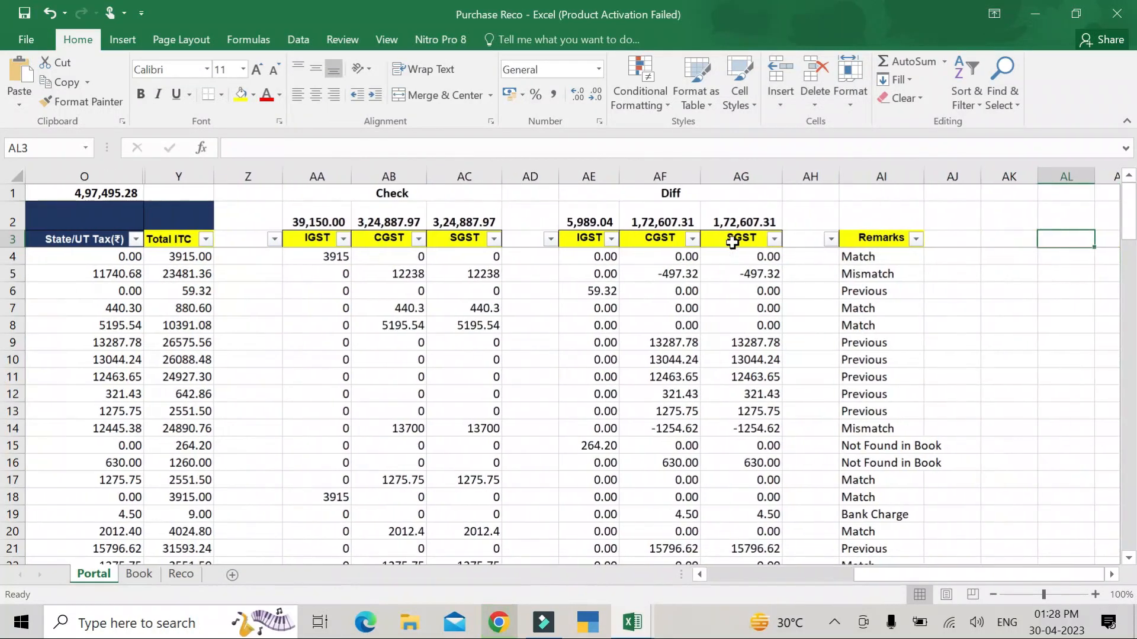
# - Browse the Portal Remarks filter categories and cancel without applying any filter
pyautogui.click(916, 238)
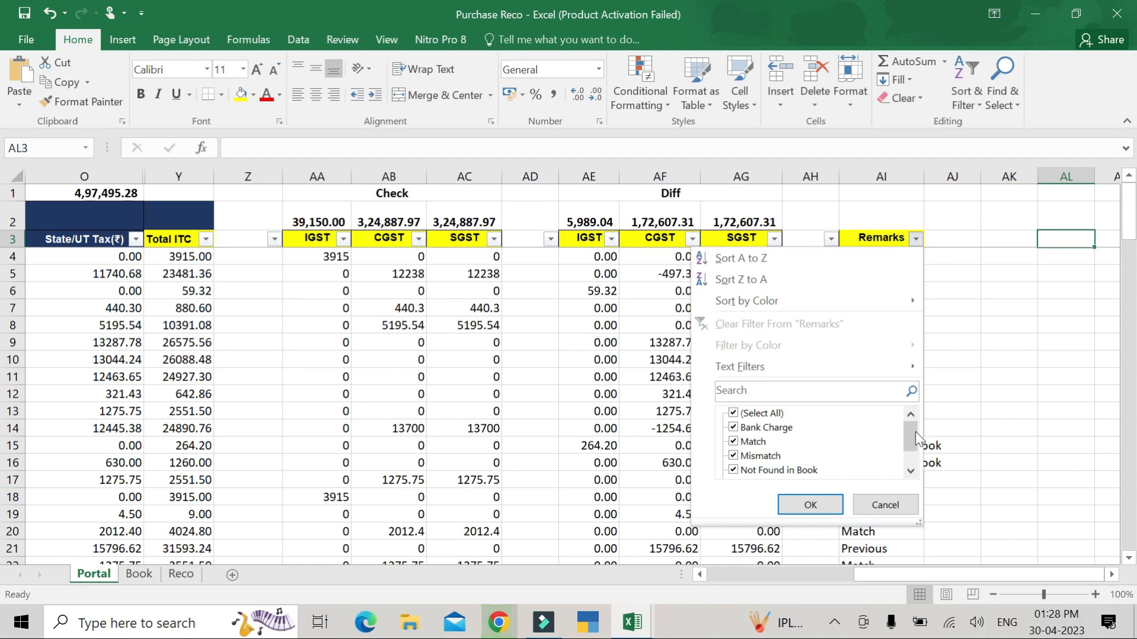
pyautogui.scroll(-1, 915, 431)
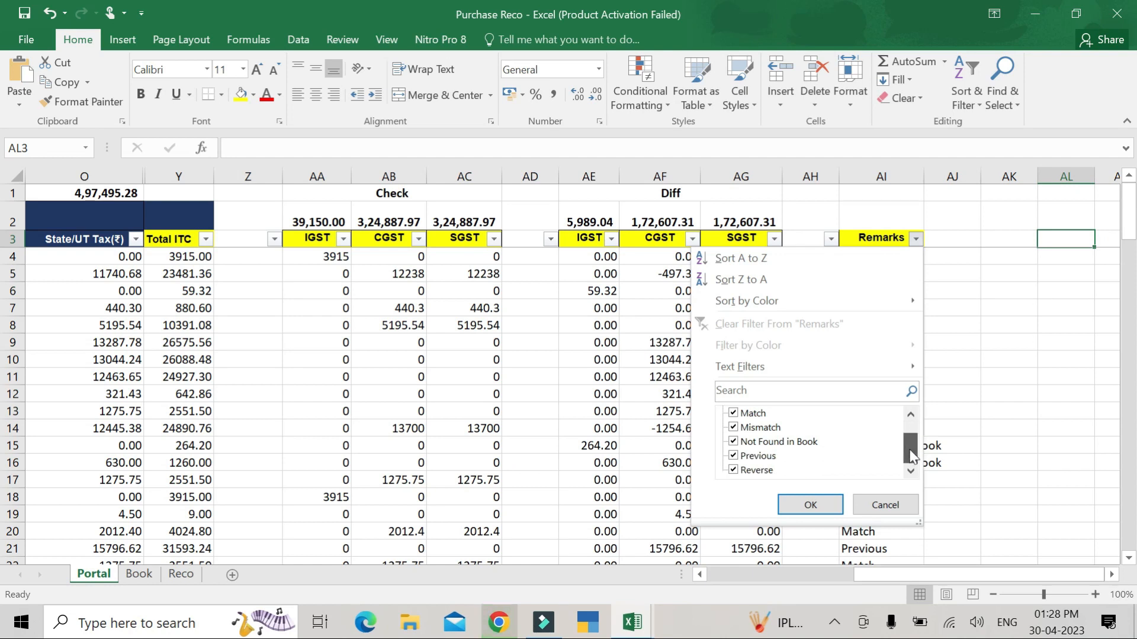
pyautogui.click(886, 505)
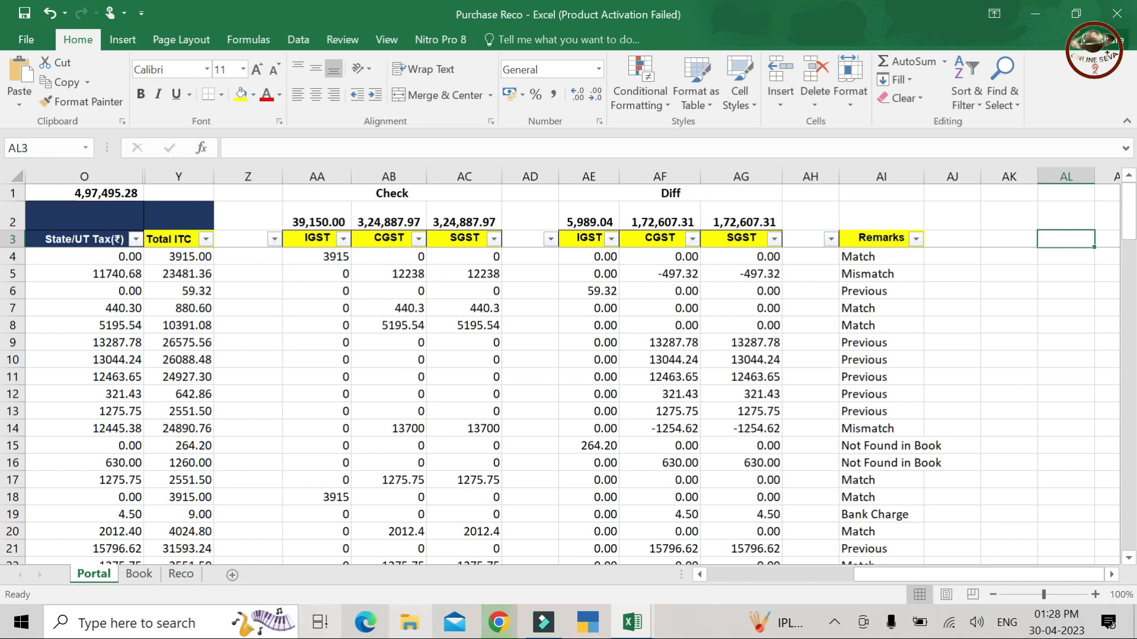
# - Inspect Portal's row 1 SUBTOTAL formulas and select M1:O1 to read the 10,40,129.60 sum
pyautogui.click(181, 574)
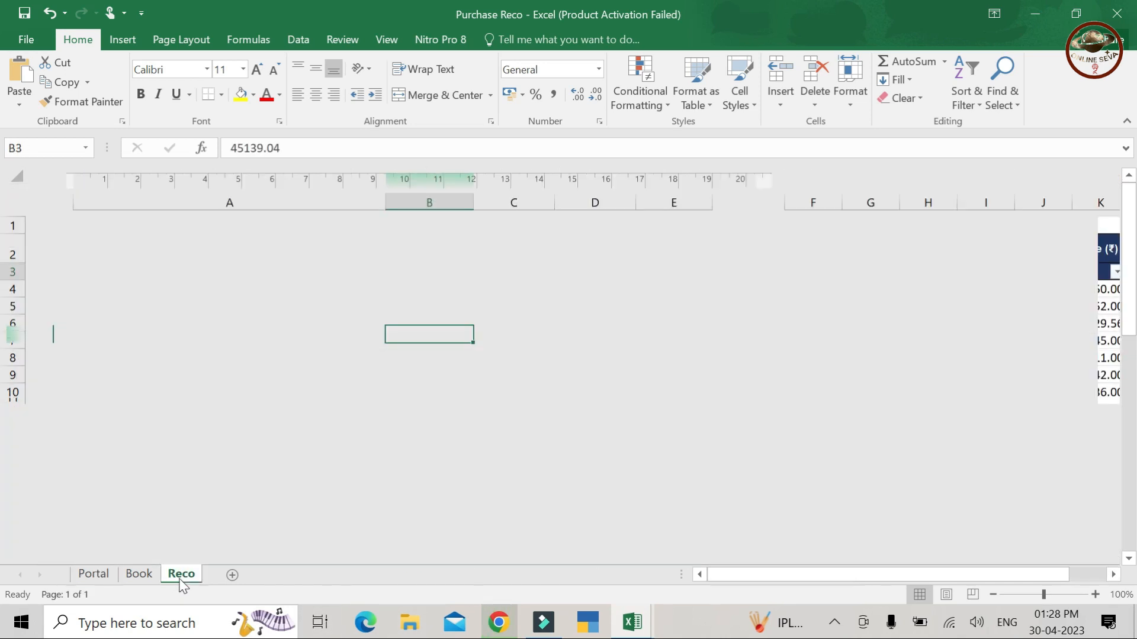
pyautogui.click(105, 577)
pyautogui.press('Left')
pyautogui.press('Left')
pyautogui.press('Left')
pyautogui.press('Left')
pyautogui.press('Left')
pyautogui.press('Left')
pyautogui.press('Left')
pyautogui.press('Left')
pyautogui.press('Left')
pyautogui.press('Left')
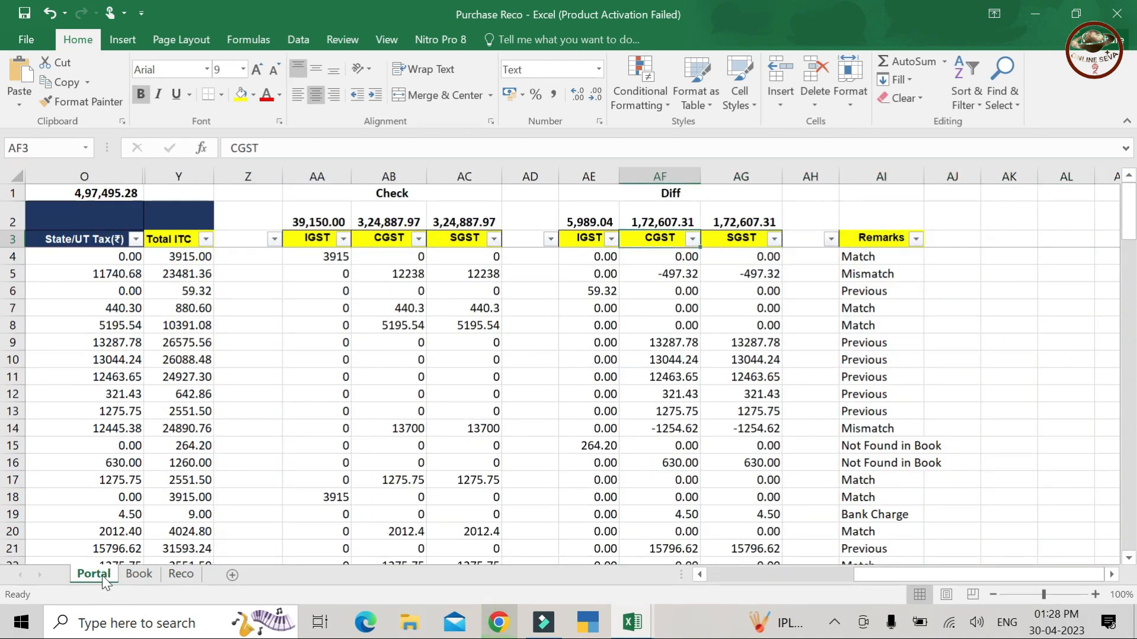
pyautogui.press('Home')
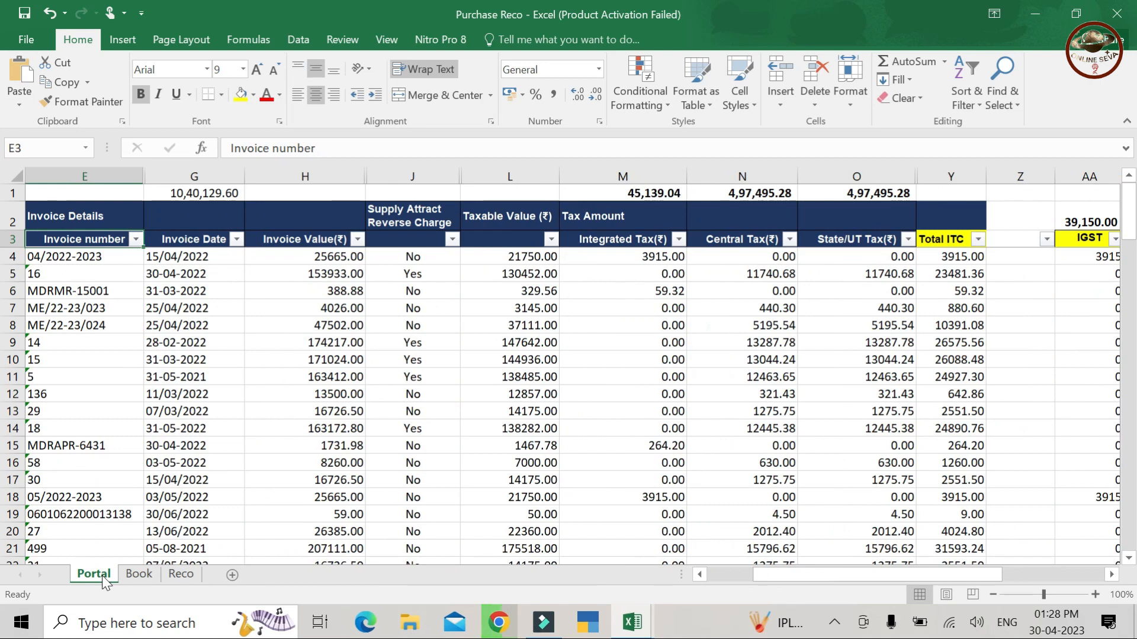
pyautogui.press('Up')
pyautogui.press('Right')
pyautogui.press('Right')
pyautogui.press('Right')
pyautogui.press('Right')
pyautogui.press('Right')
pyautogui.press('Right')
pyautogui.press('Up')
pyautogui.press('Down')
pyautogui.press('Up')
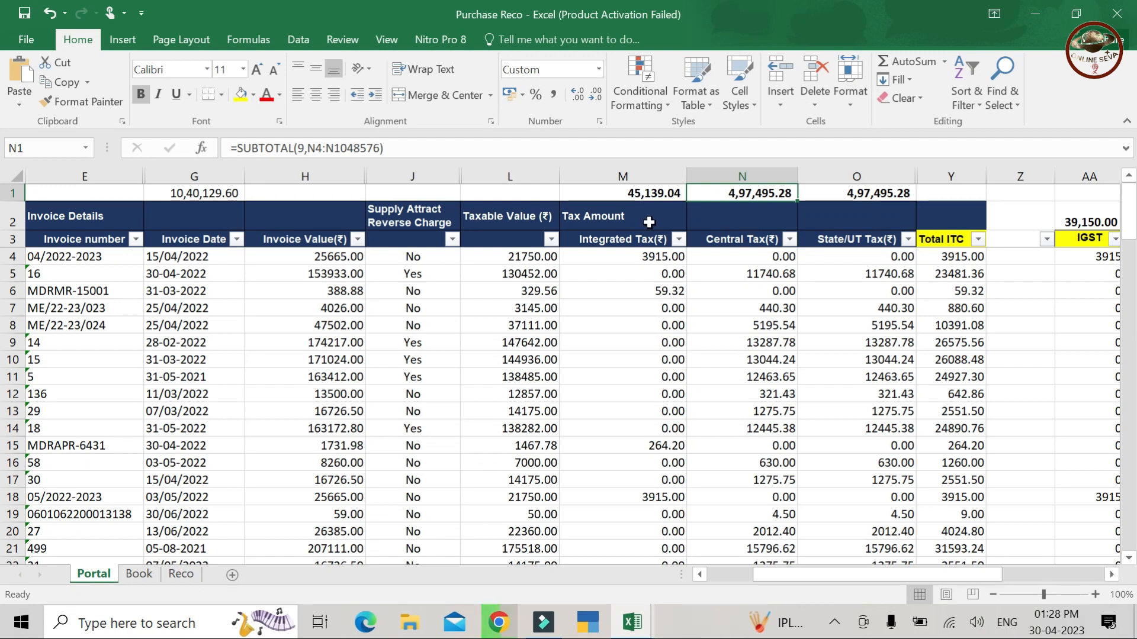
pyautogui.moveTo(644, 194); pyautogui.dragTo(740, 219)
pyautogui.moveTo(834, 199); pyautogui.dragTo(900, 194)
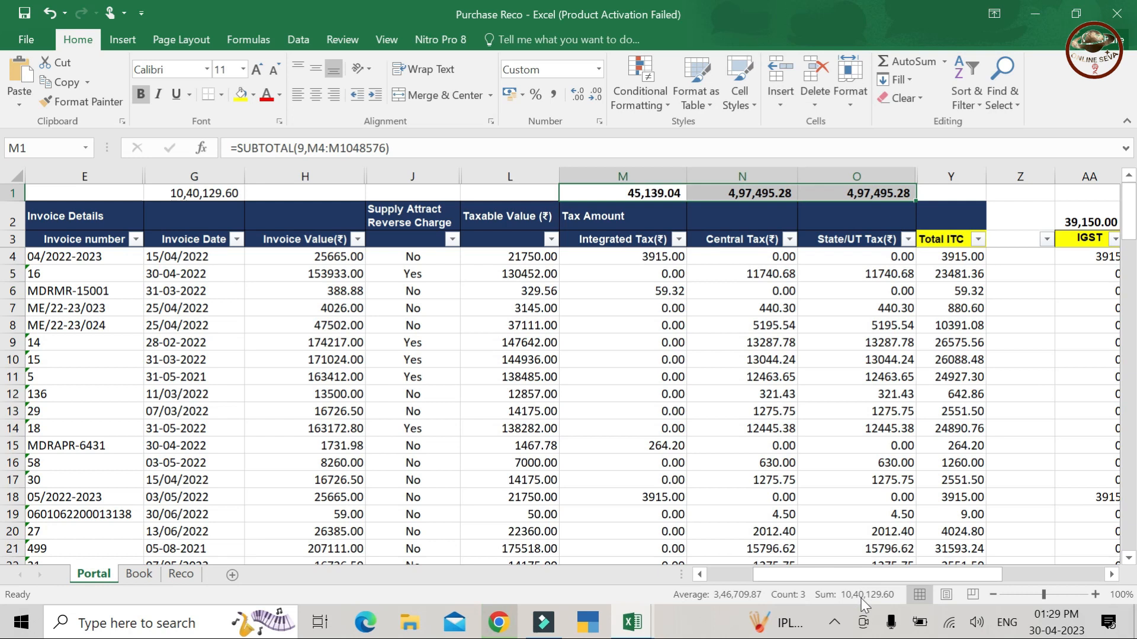
# - On Reco, check the GSTR-2B with RCM amounts and row 14 net ITC totals, then open Book
pyautogui.click(181, 574)
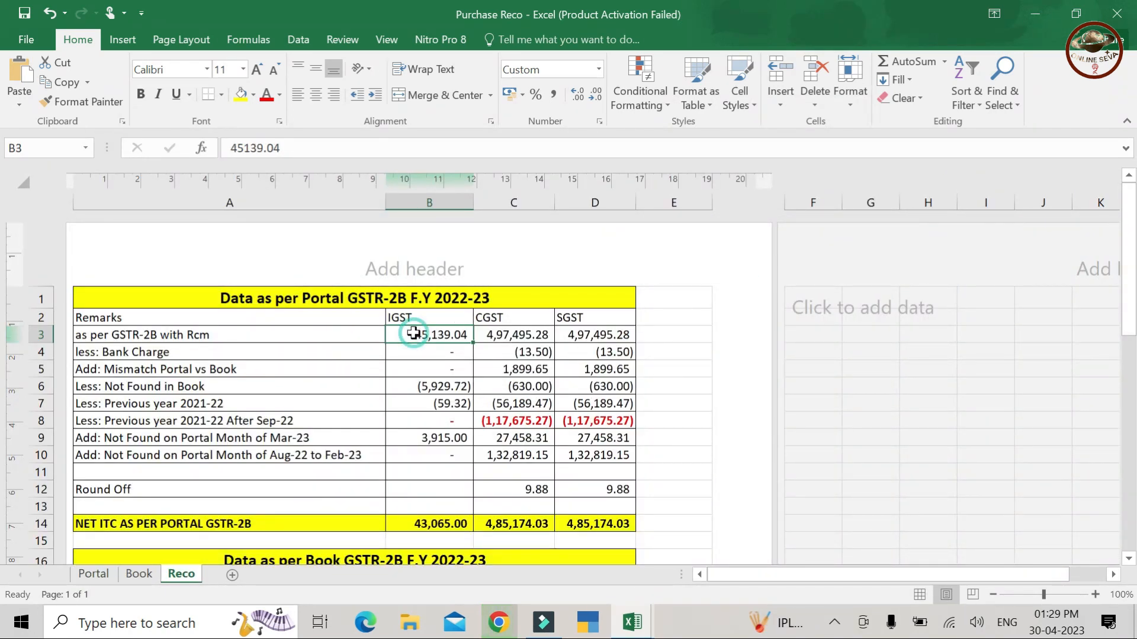
pyautogui.moveTo(412, 335); pyautogui.dragTo(573, 338)
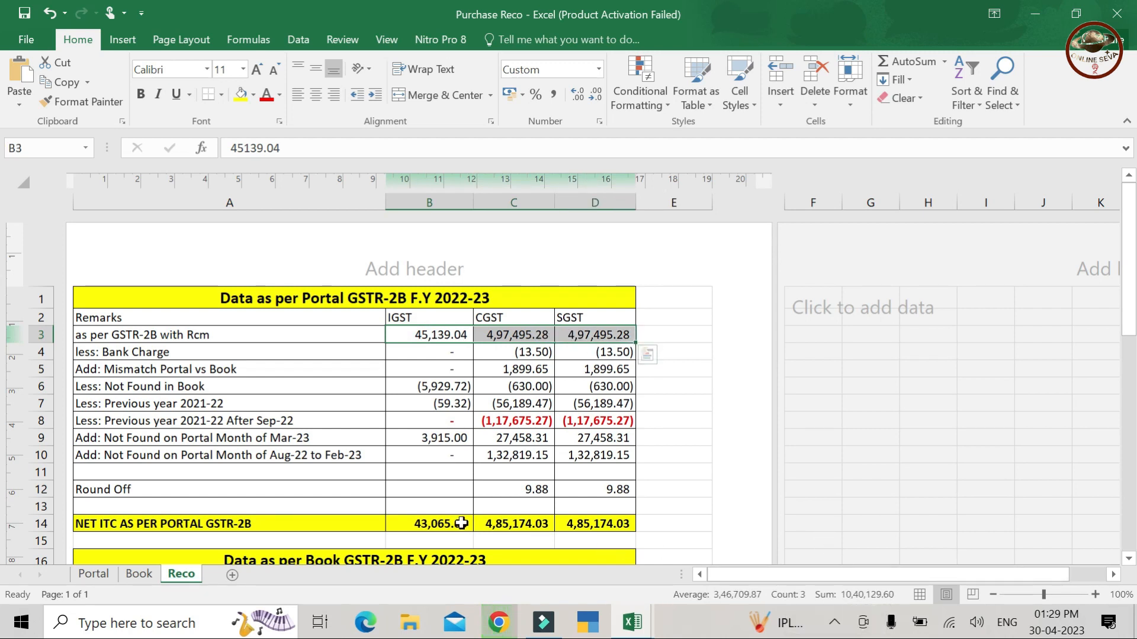
pyautogui.moveTo(422, 525); pyautogui.dragTo(587, 527)
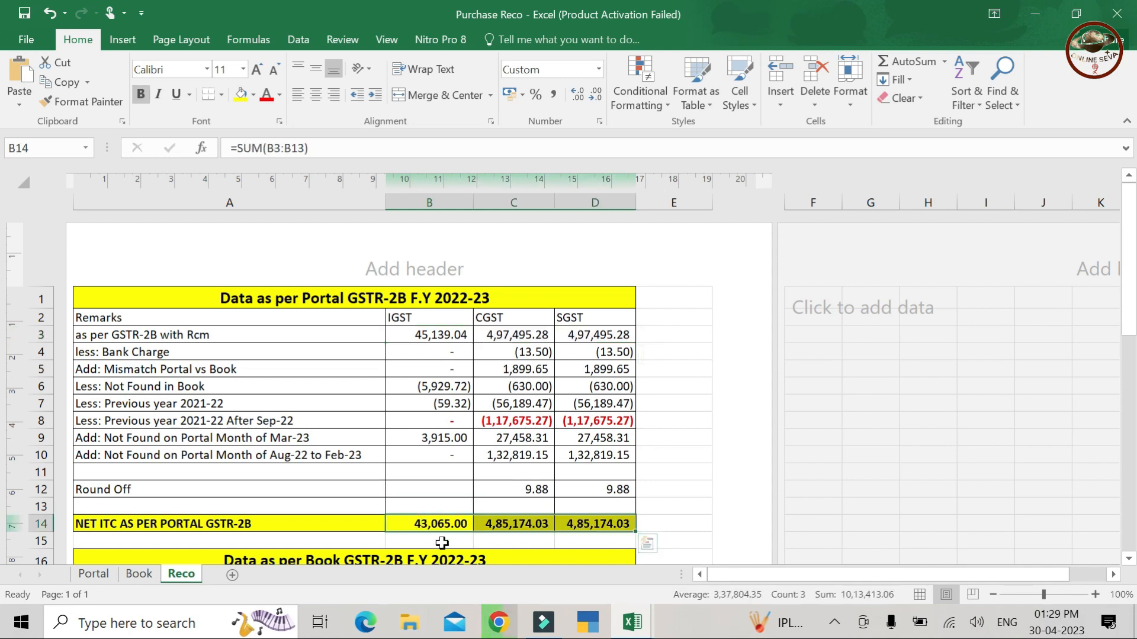
pyautogui.click(142, 577)
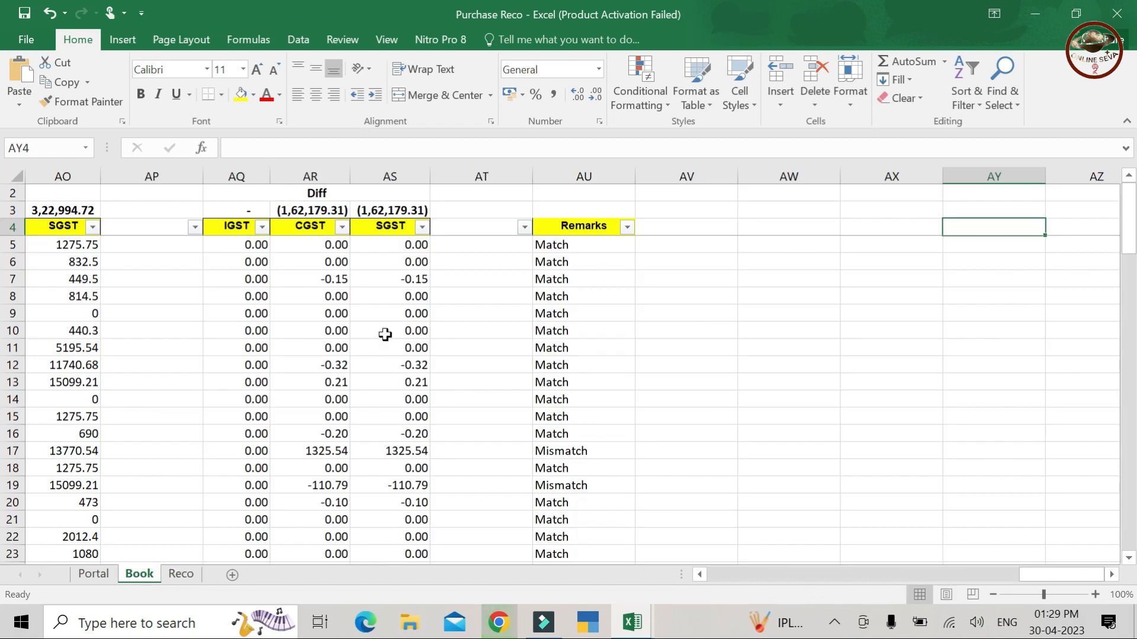
# - Select the Book sheet's IGST and CGST totals in row 3 to compare with Portal
pyautogui.press('Left')
pyautogui.press('Left')
pyautogui.press('Left')
pyautogui.press('Left')
pyautogui.press('Left')
pyautogui.press('Left')
pyautogui.press('Left')
pyautogui.press('Left')
pyautogui.press('Left')
pyautogui.press('Left')
pyautogui.press('Left')
pyautogui.press('Left')
pyautogui.press('Left')
pyautogui.press('Left')
pyautogui.press('Left')
pyautogui.press('Left')
pyautogui.press('Left')
pyautogui.press('Left')
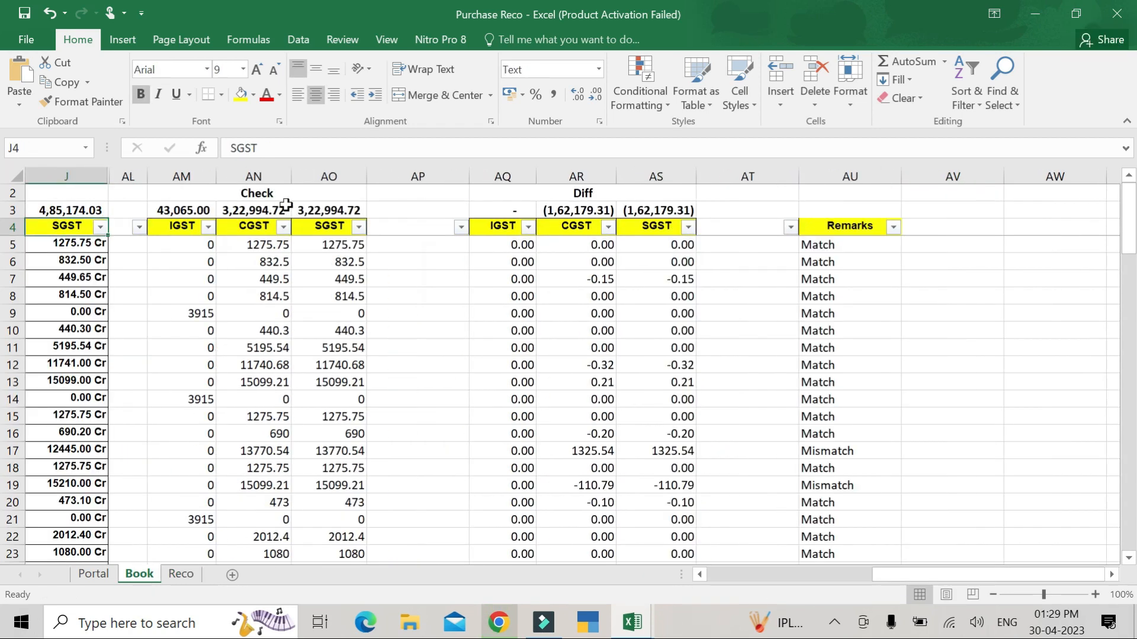
pyautogui.hotkey('ctrl', 't')
pyautogui.press('Escape')
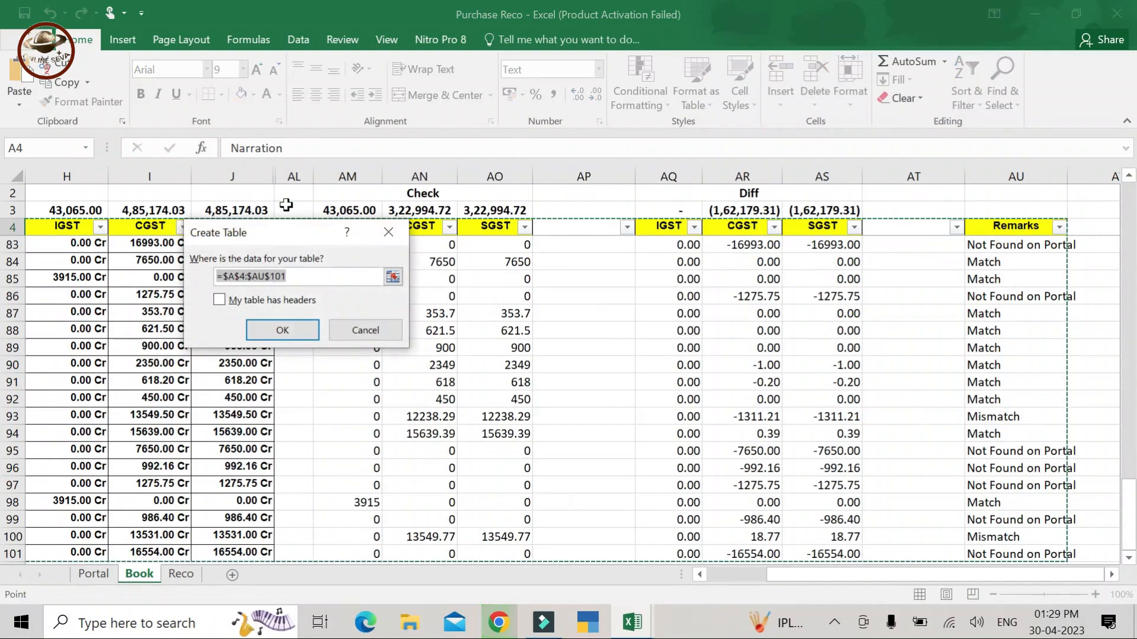
pyautogui.press('Escape')
pyautogui.press('Left')
pyautogui.press('Left')
pyautogui.press('Left')
pyautogui.press('Left')
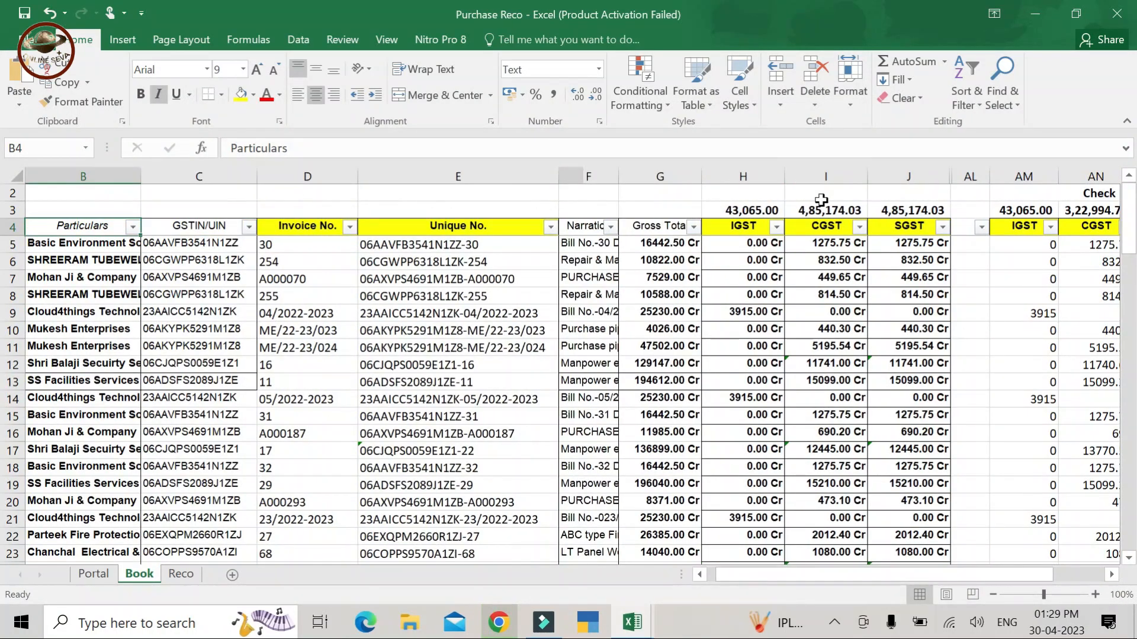
pyautogui.moveTo(773, 210); pyautogui.dragTo(906, 208)
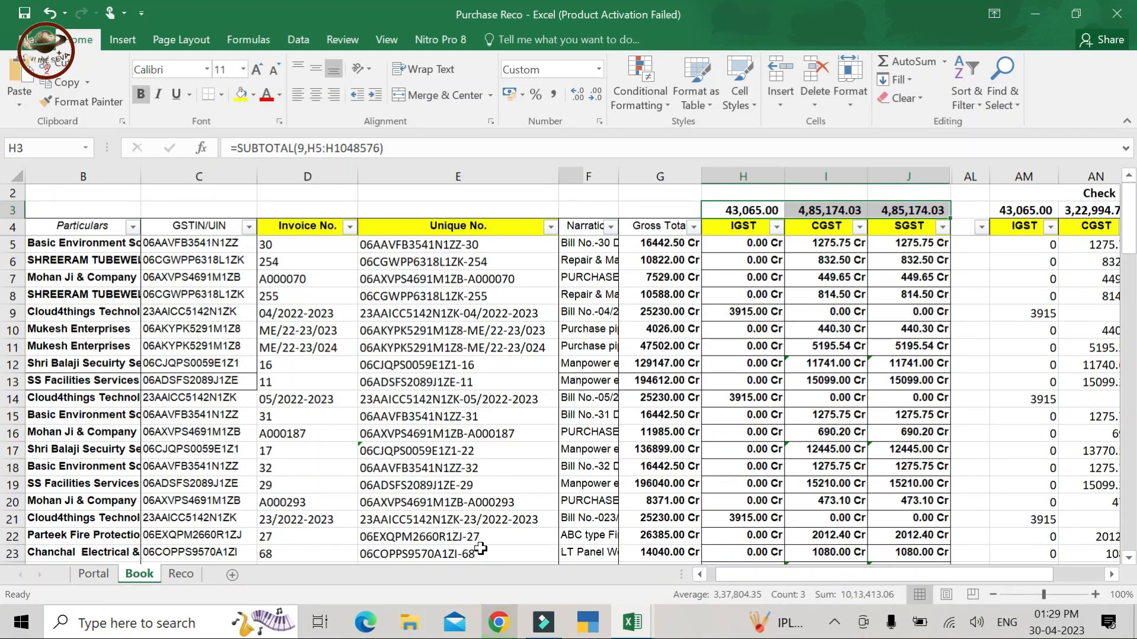
# - On Reco, review the CGST previous-year 2021-22 adjustment and the Data as per Book section
pyautogui.click(174, 574)
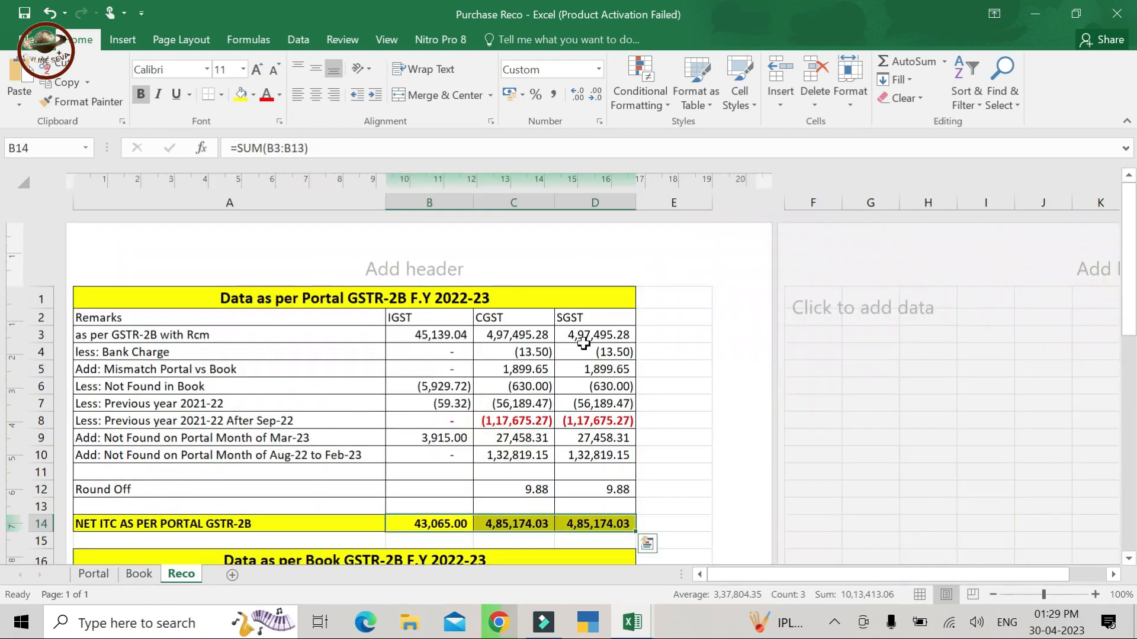
pyautogui.click(546, 397)
pyautogui.press('Down')
pyautogui.press('Down')
pyautogui.press('Down')
pyautogui.press('Down')
pyautogui.press('Down')
pyautogui.press('Down')
pyautogui.press('Down')
pyautogui.press('Down')
pyautogui.press('Down')
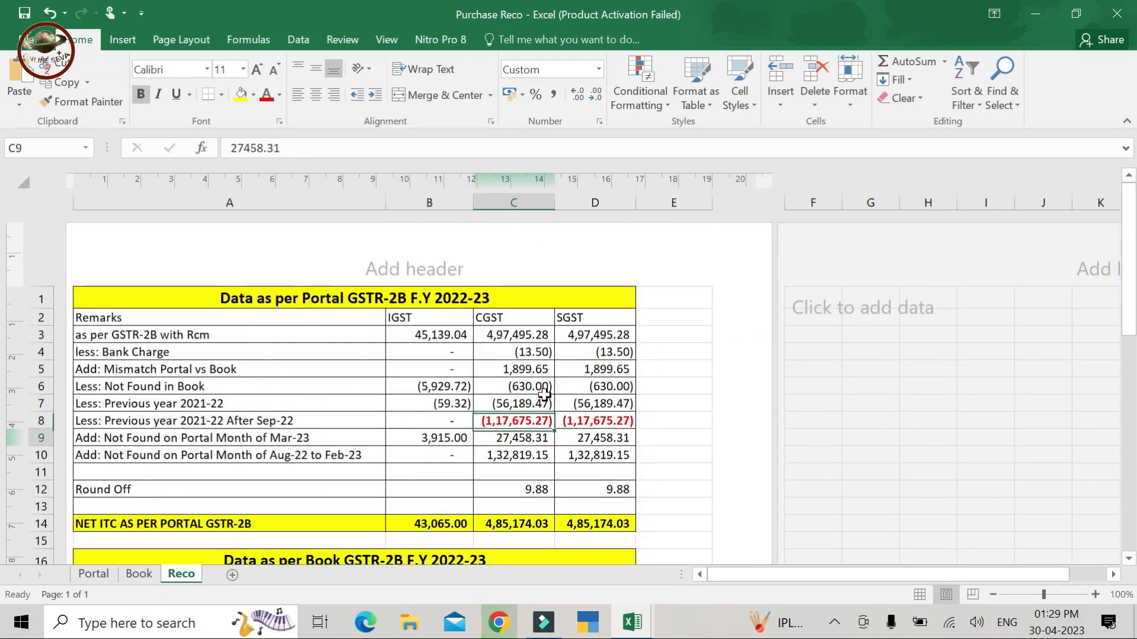
pyautogui.press('Down')
pyautogui.press('Down')
pyautogui.press('Up')
pyautogui.press('Up')
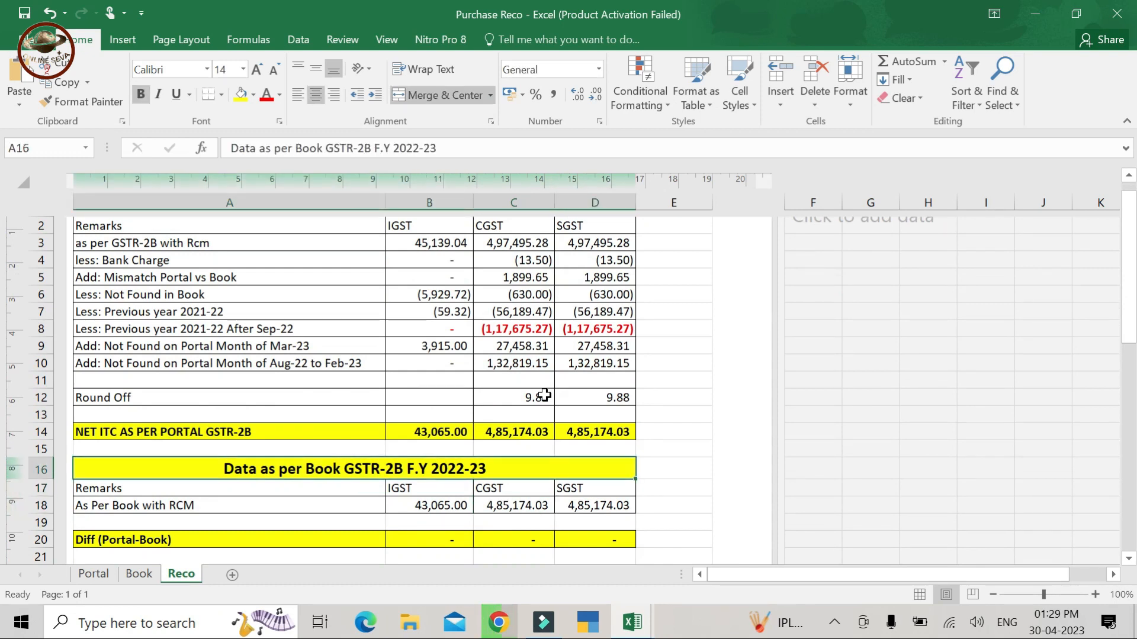
# - Step through the Bank Charge, Previous year and Aug-22 to Feb-23 rows, then pick a Book CGST entry
pyautogui.press('Up')
pyautogui.click(320, 227)
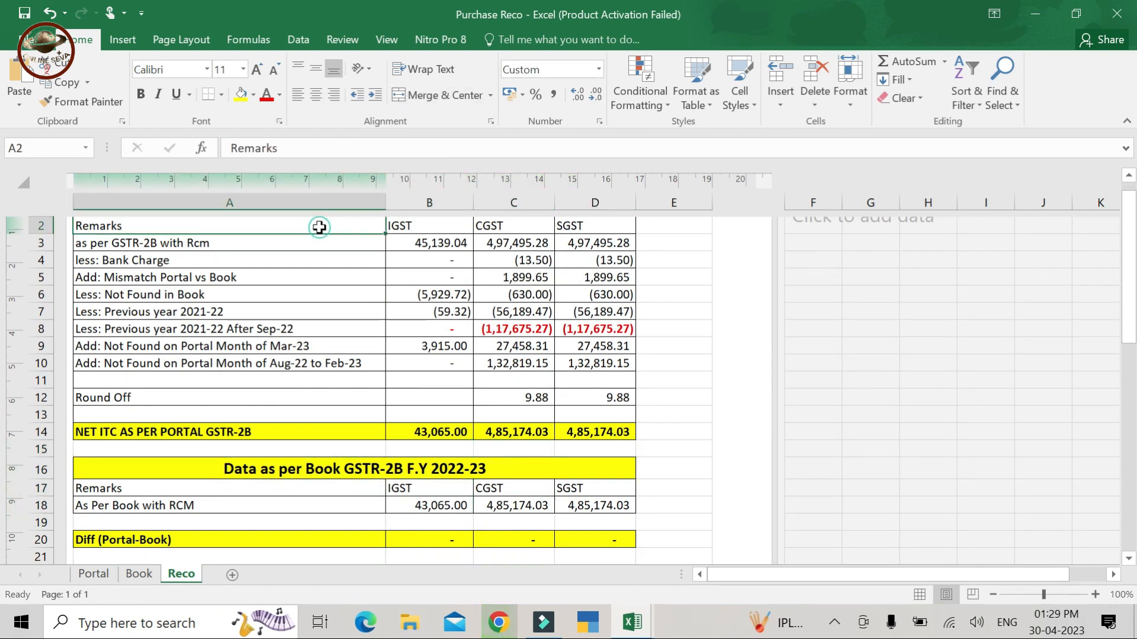
pyautogui.press('Up')
pyautogui.press('Down')
pyautogui.press('Down')
pyautogui.press('Down')
pyautogui.press('Down')
pyautogui.press('Down')
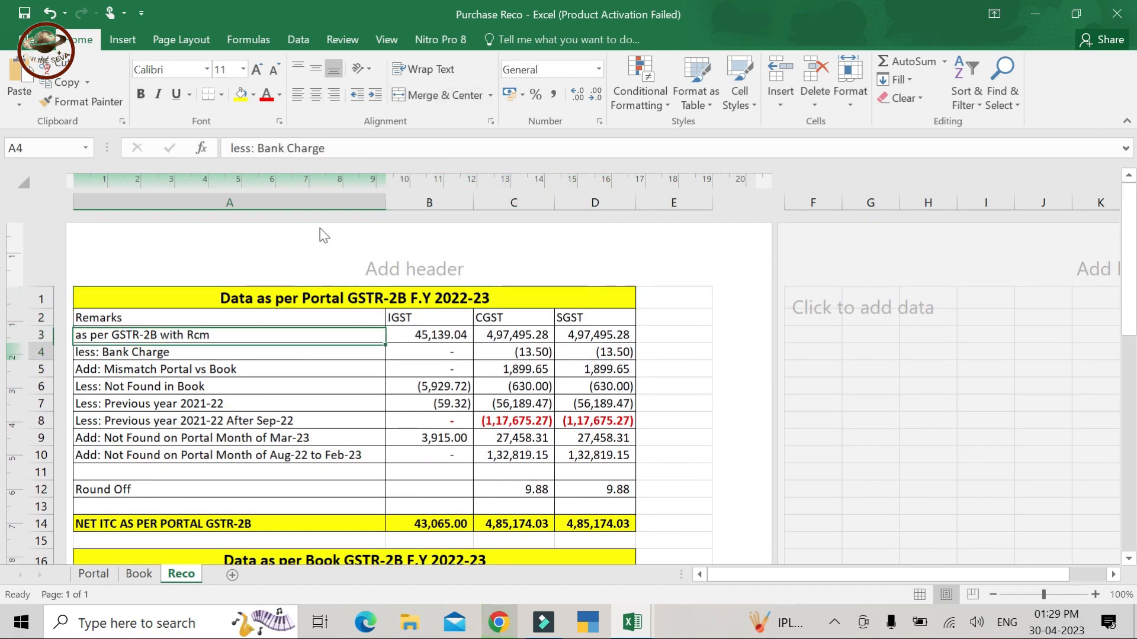
pyautogui.press('Down')
pyautogui.press('Down')
pyautogui.press('Down')
pyautogui.press('Down')
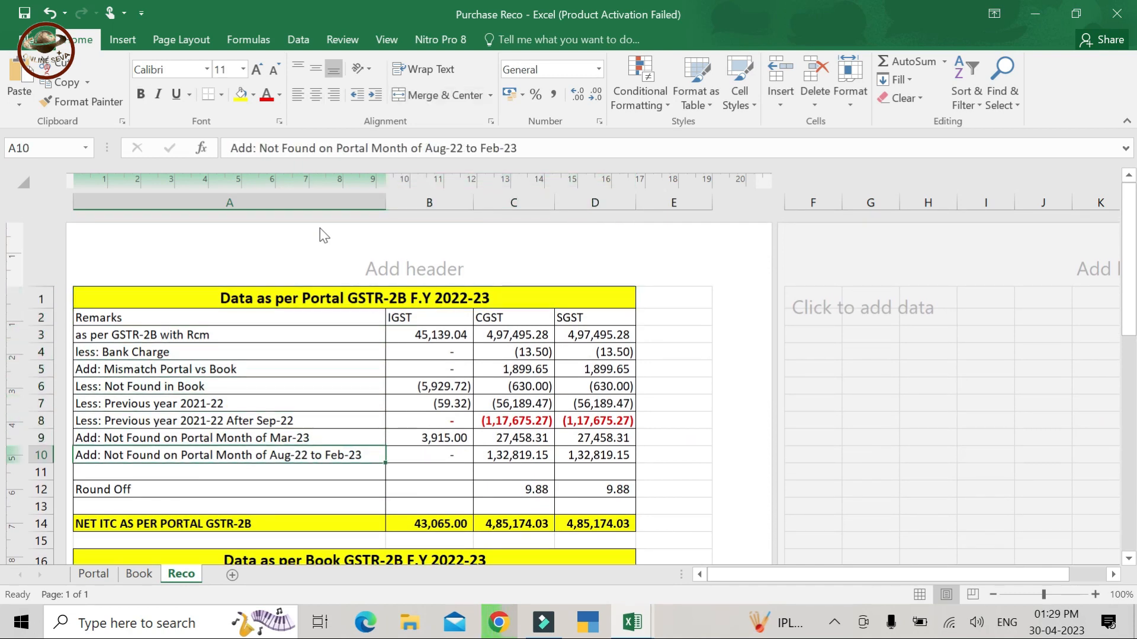
pyautogui.press('Up')
pyautogui.press('Up')
pyautogui.press('Up')
pyautogui.press('Up')
pyautogui.press('Up')
pyautogui.press('Up')
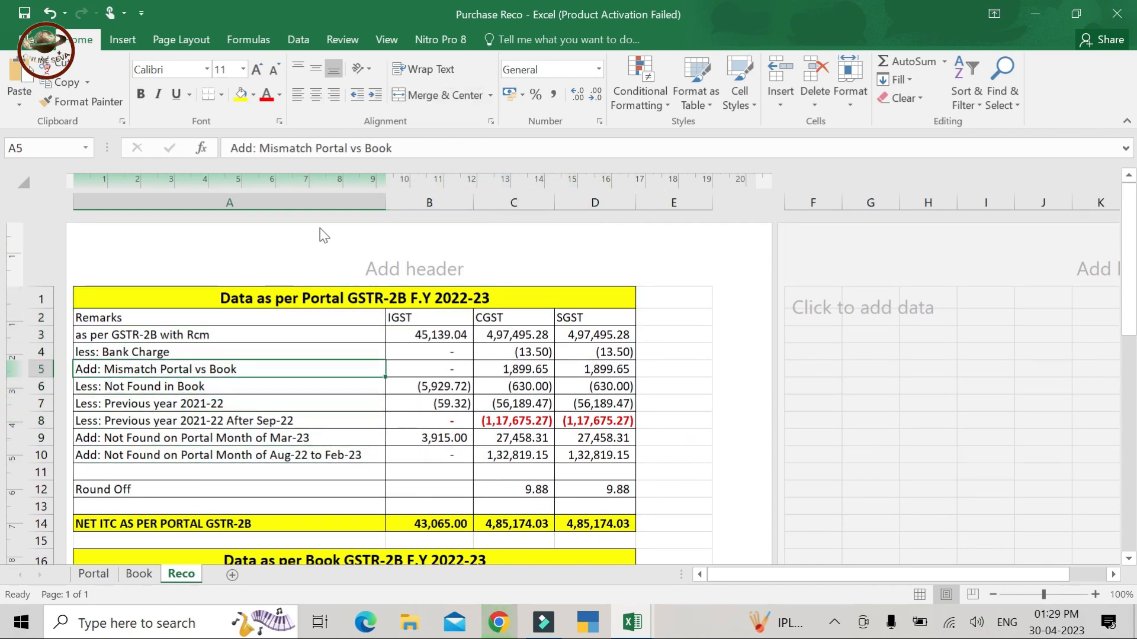
pyautogui.press('Down')
pyautogui.press('Down')
pyautogui.press('Down')
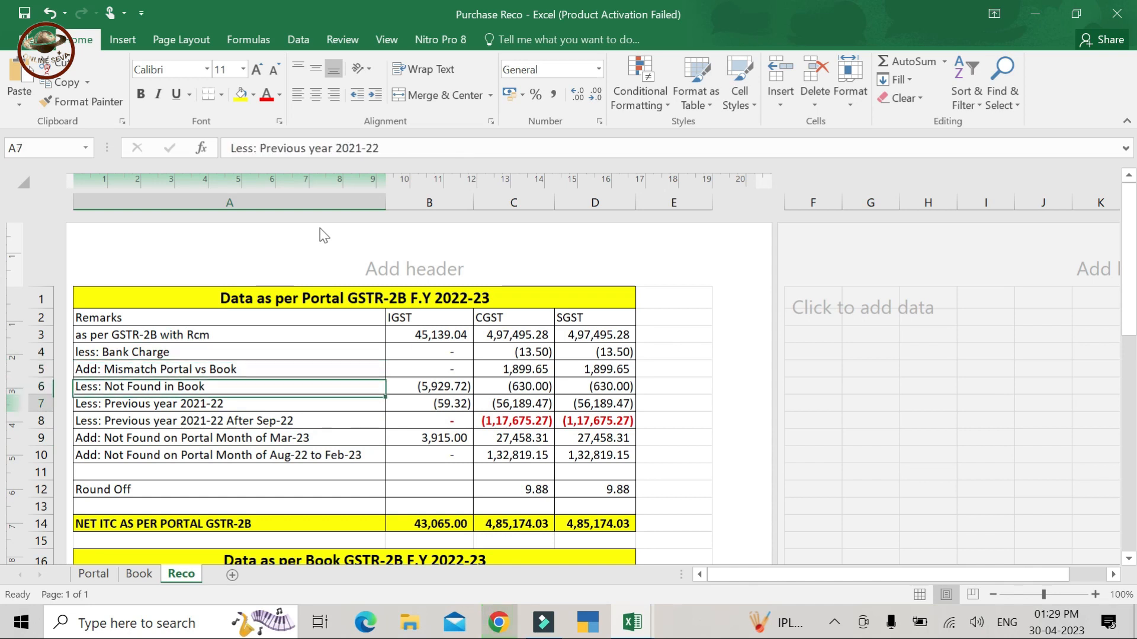
pyautogui.press('Down')
pyautogui.press('Down')
pyautogui.press('Down')
pyautogui.press('Down')
pyautogui.press('Right')
pyautogui.press('Right')
pyautogui.press('Up')
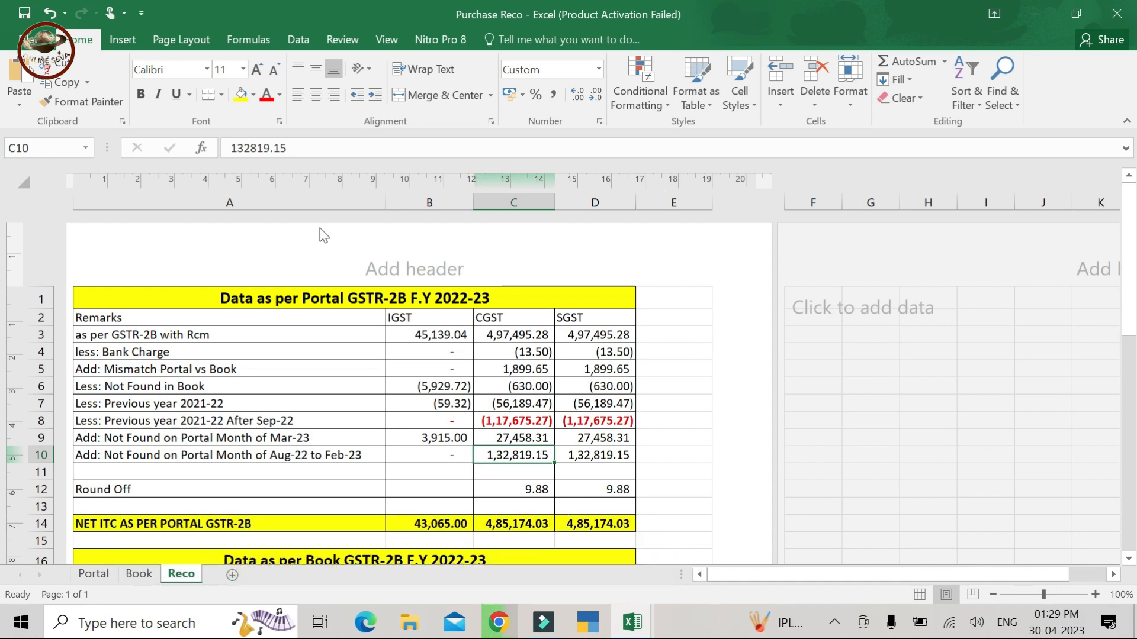
pyautogui.click(142, 574)
pyautogui.click(826, 415)
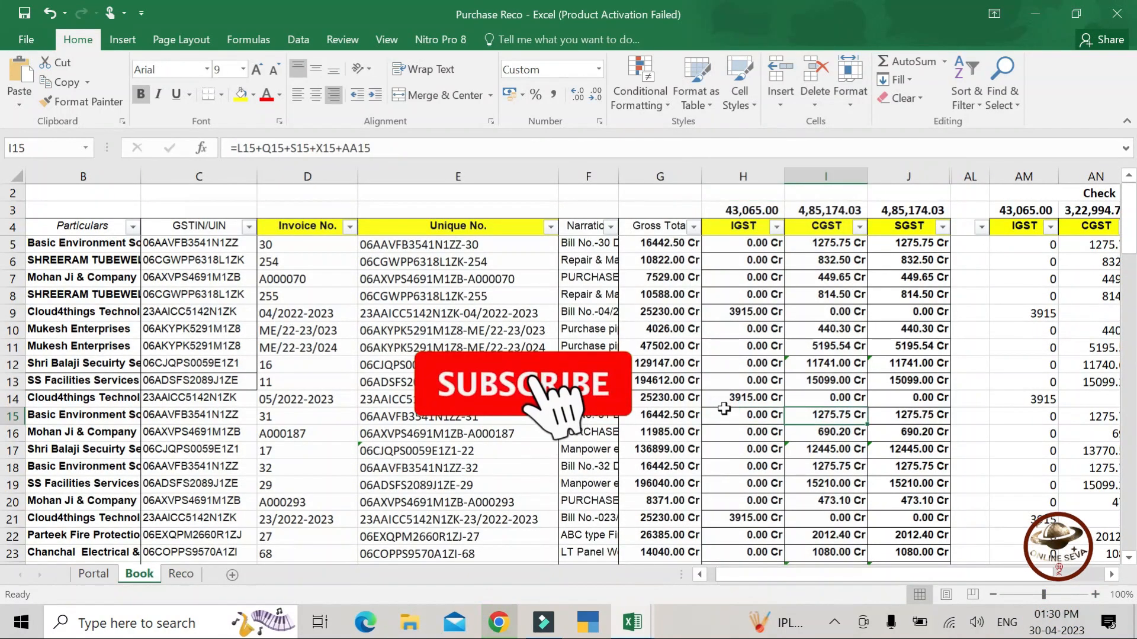
# - Check Book row 15's Match/Mismatch remark in column AU, then return to Reco
pyautogui.press('Right')
pyautogui.press('Right')
pyautogui.press('Right')
pyautogui.press('Right')
pyautogui.press('Right')
pyautogui.press('Right')
pyautogui.press('Right')
pyautogui.press('Right')
pyautogui.press('Right')
pyautogui.press('Right')
pyautogui.press('Right')
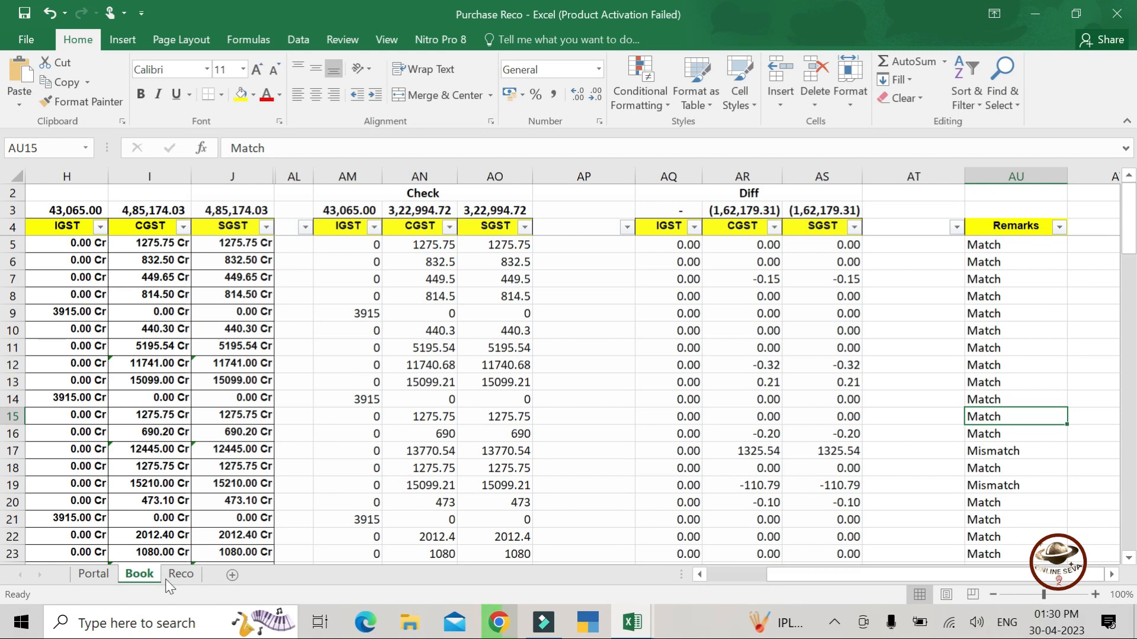
pyautogui.click(180, 574)
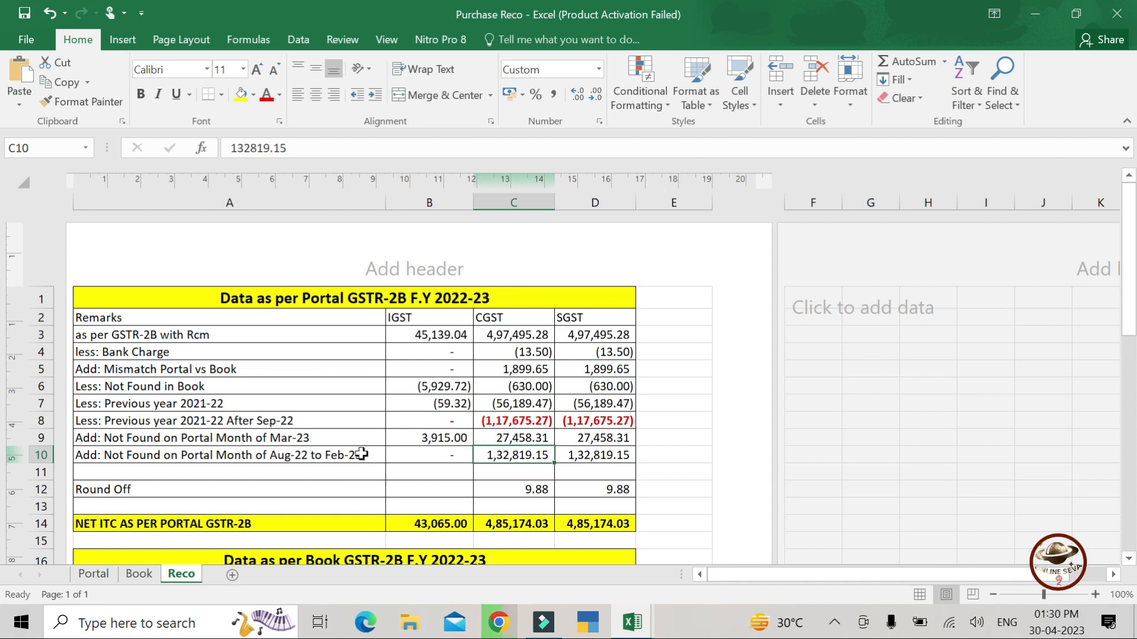
# - Cycle through the Book, Portal and Reco sheets and locate Reco's NET ITC total row
pyautogui.click(132, 580)
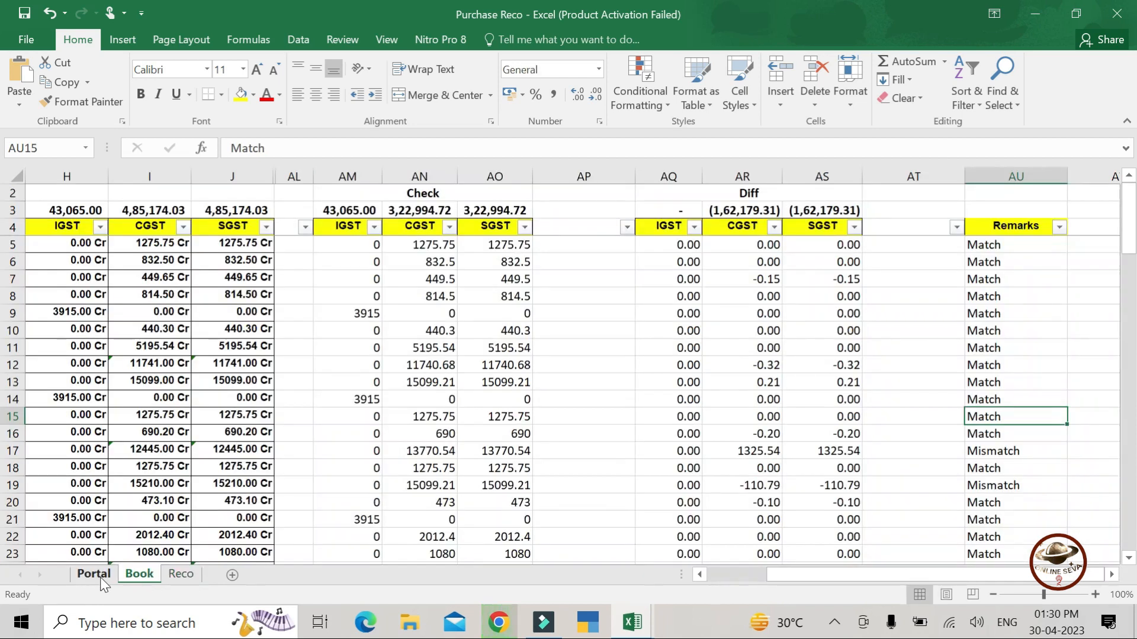
pyautogui.click(100, 578)
pyautogui.click(181, 574)
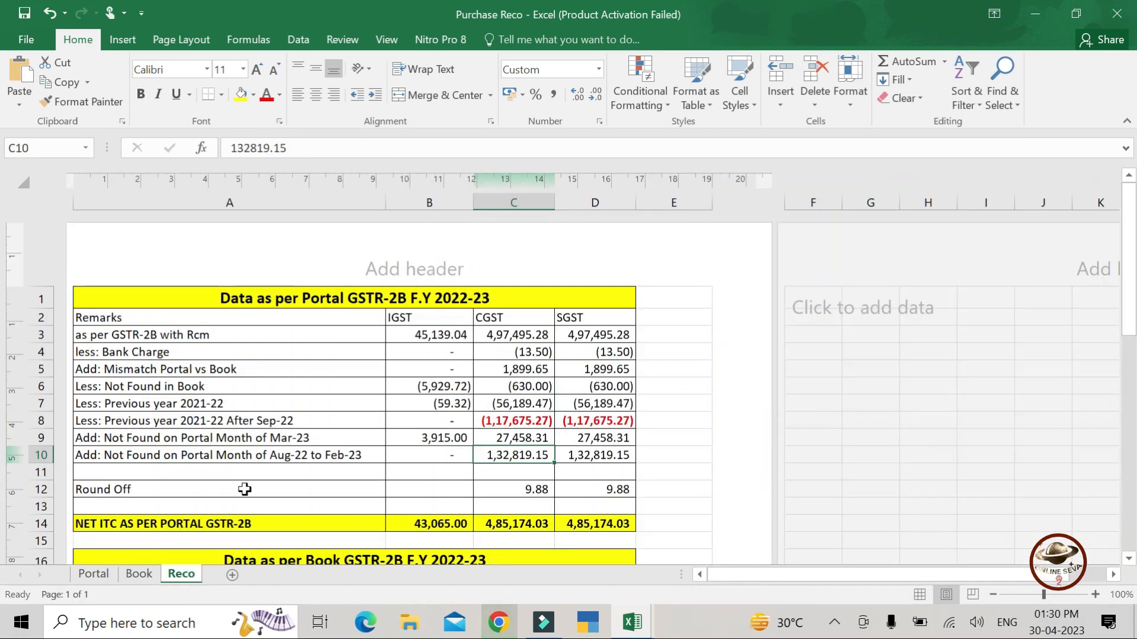
pyautogui.click(254, 473)
pyautogui.press('Down')
pyautogui.press('Down')
pyautogui.press('Down')
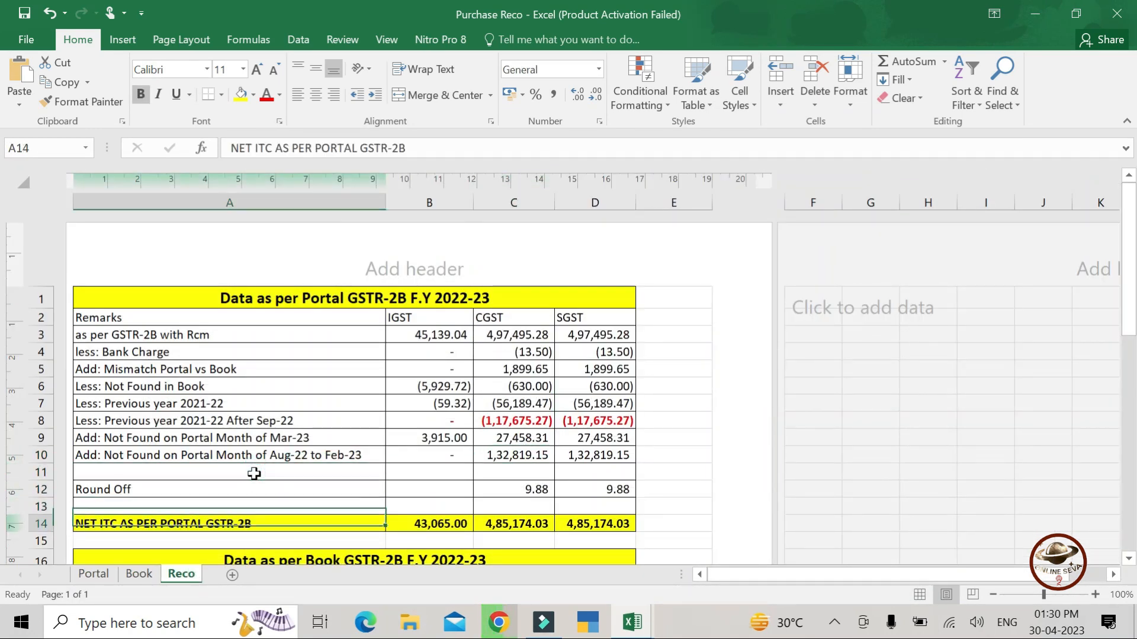
pyautogui.press('Down')
pyautogui.press('Down')
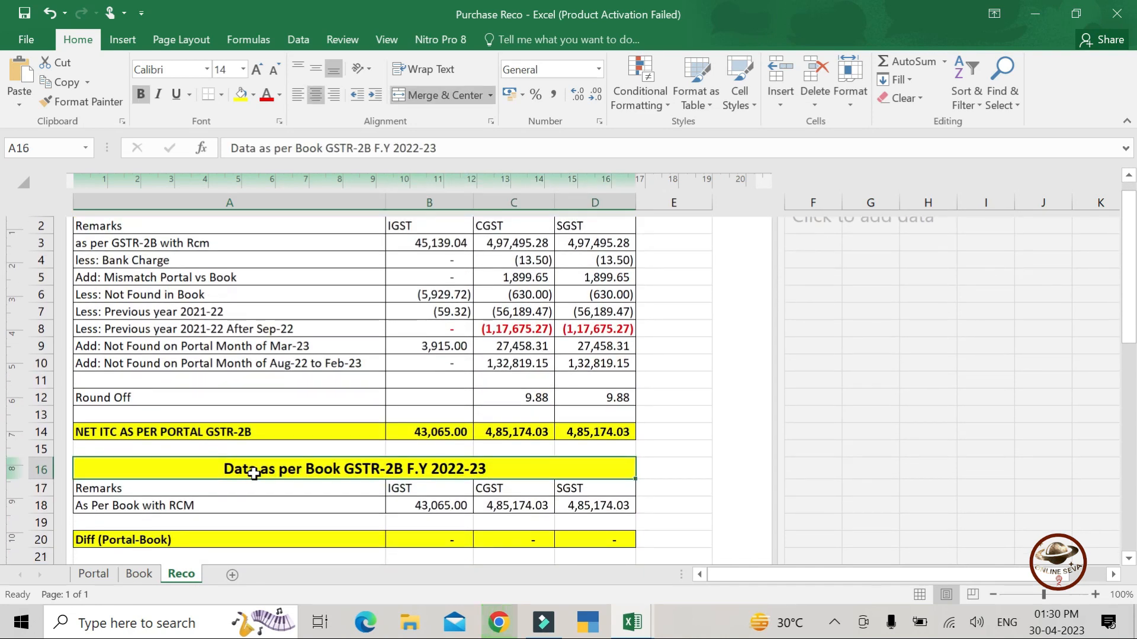
pyautogui.press('Up')
pyautogui.press('Up')
pyautogui.press('Up')
pyautogui.press('Up')
pyautogui.press('Up')
pyautogui.press('Up')
pyautogui.press('Up')
pyautogui.press('Up')
pyautogui.press('Up')
pyautogui.press('Up')
pyautogui.press('Up')
pyautogui.press('Up')
pyautogui.press('Up')
pyautogui.press('Up')
pyautogui.press('Up')
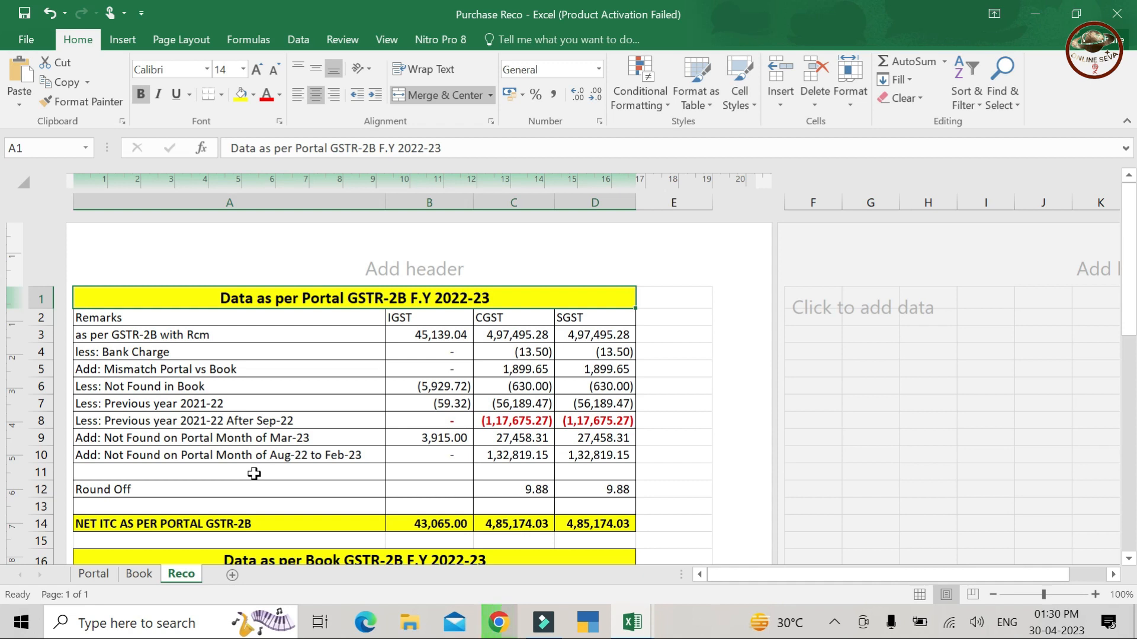
# - Check the sums of NET ITC totals B14:D14 and the CGST adjustments, then bring up YouTube
pyautogui.moveTo(438, 522); pyautogui.dragTo(568, 527)
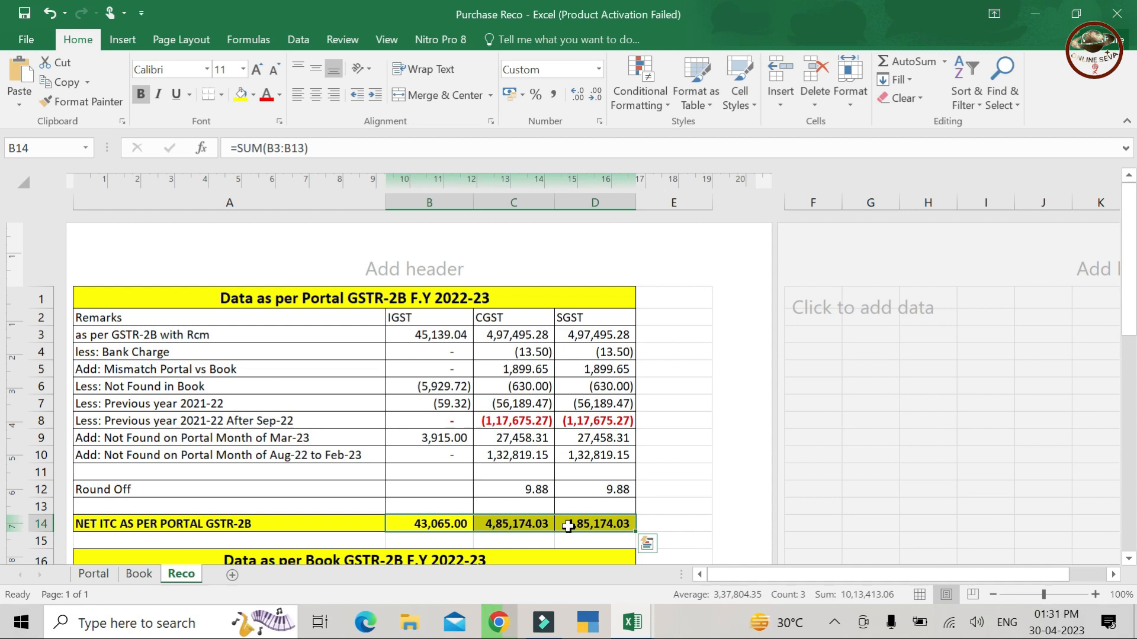
pyautogui.moveTo(521, 332); pyautogui.dragTo(524, 486)
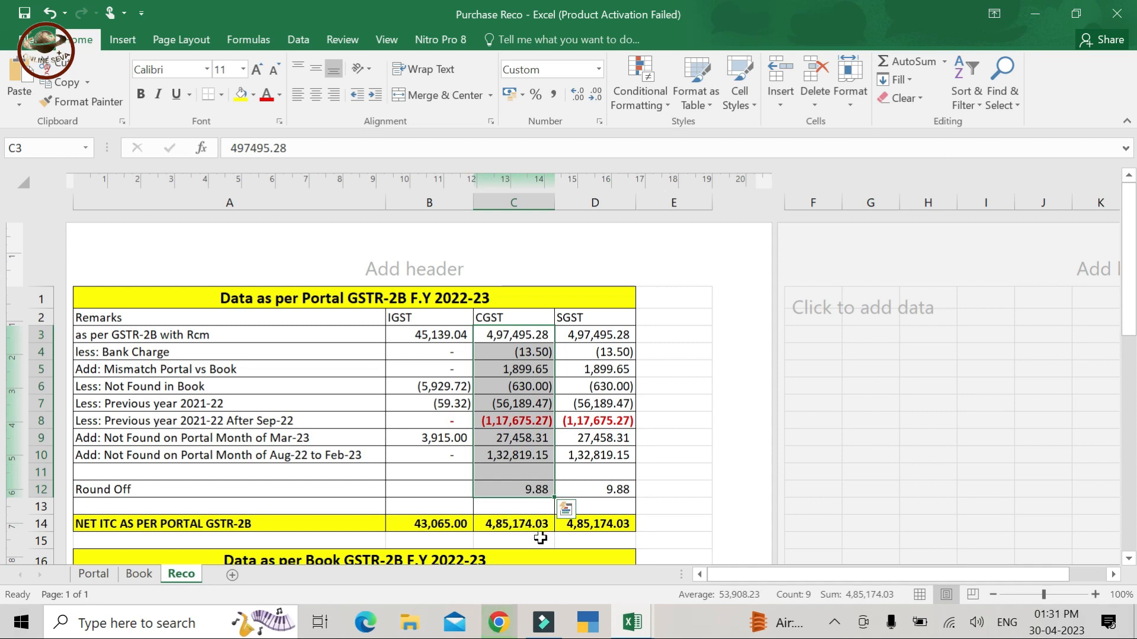
pyautogui.click(442, 468)
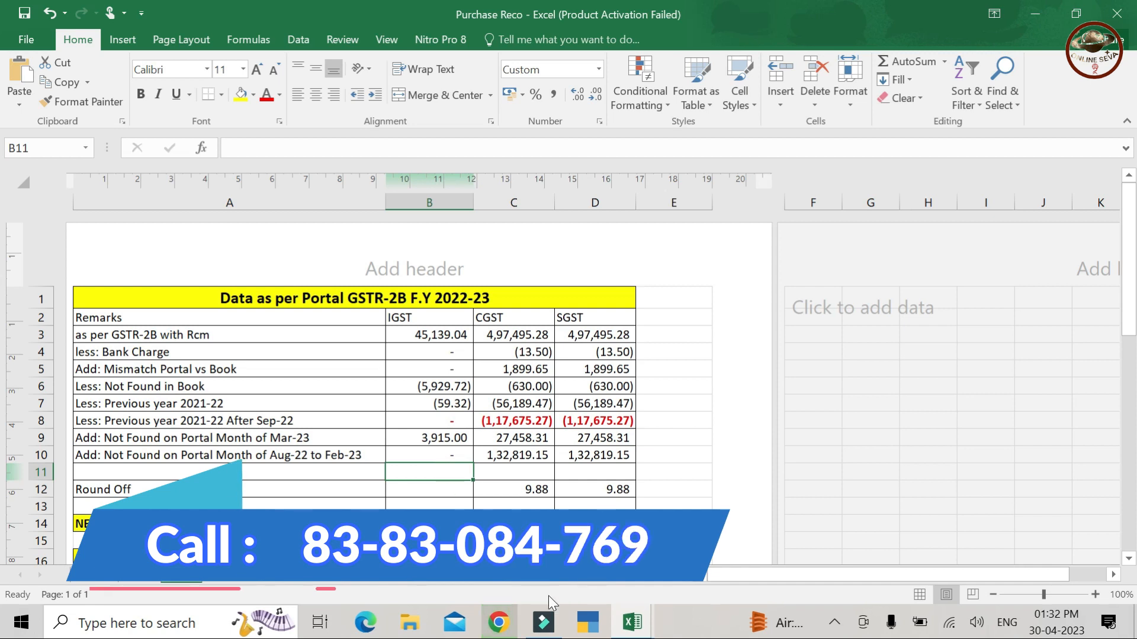
pyautogui.click(516, 633)
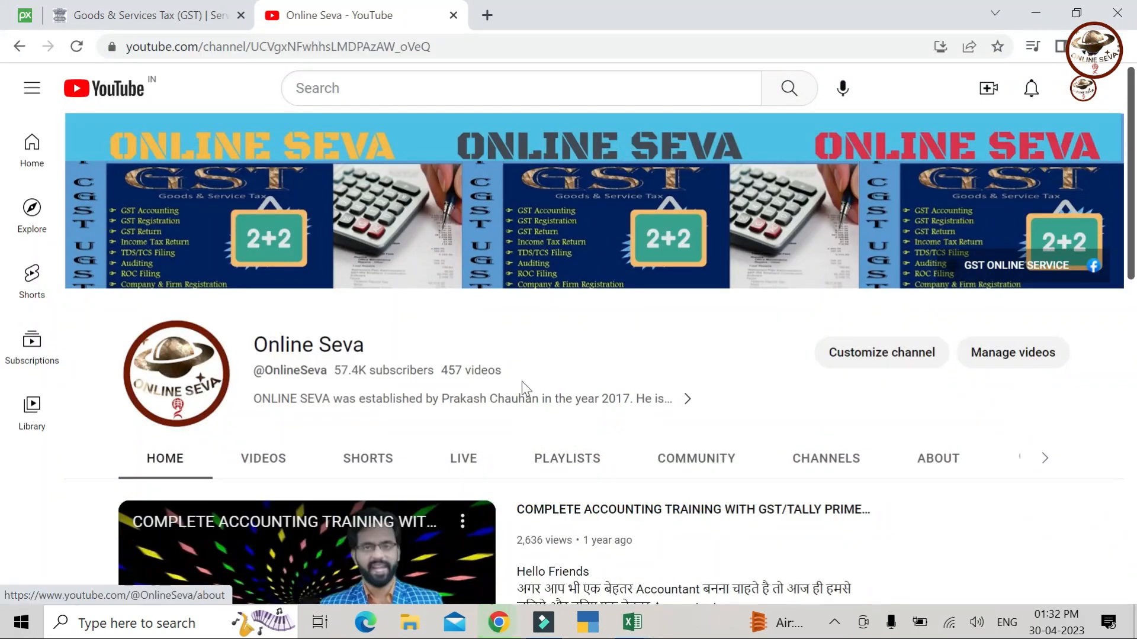